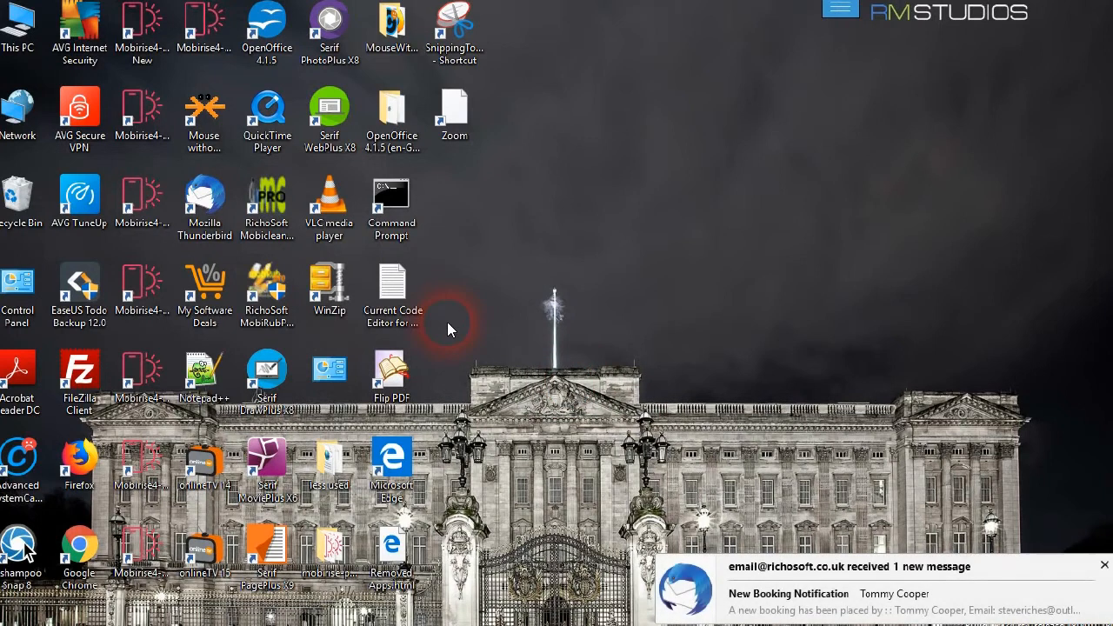
Dismiss the Thunderbird new-mail notification and restore FileZilla from the taskbar
{"action": "left_click", "coordinate": [1105, 567]}
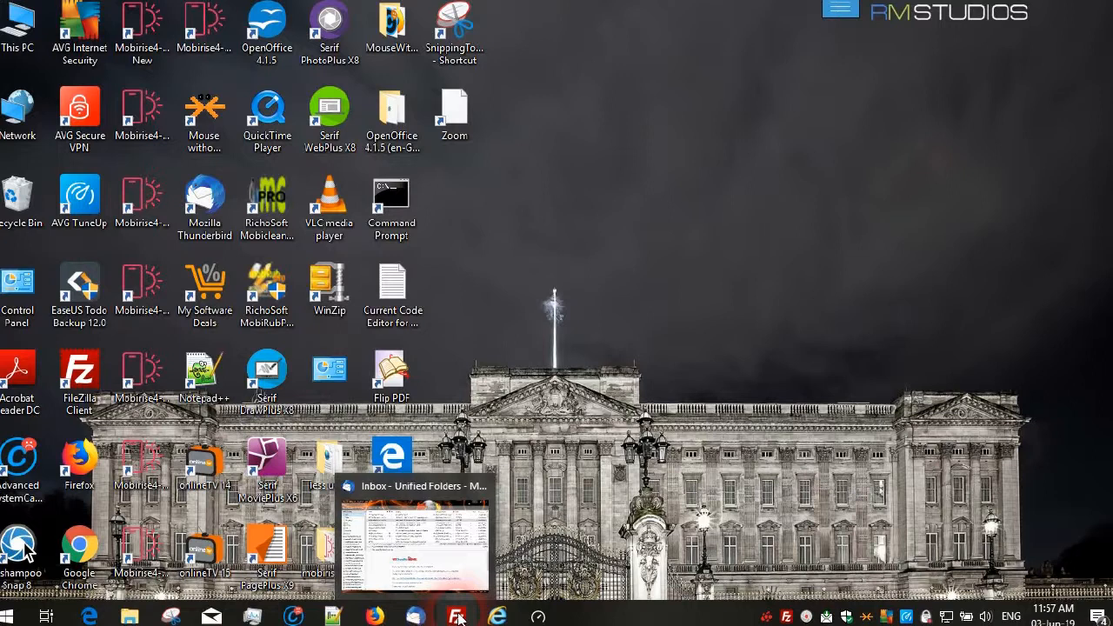
{"action": "left_click", "coordinate": [458, 618]}
Upload the local hotelbooking folder into the remote /ibookitdemo folder
{"action": "left_click", "coordinate": [583, 319]}
{"action": "left_click", "coordinate": [591, 333]}
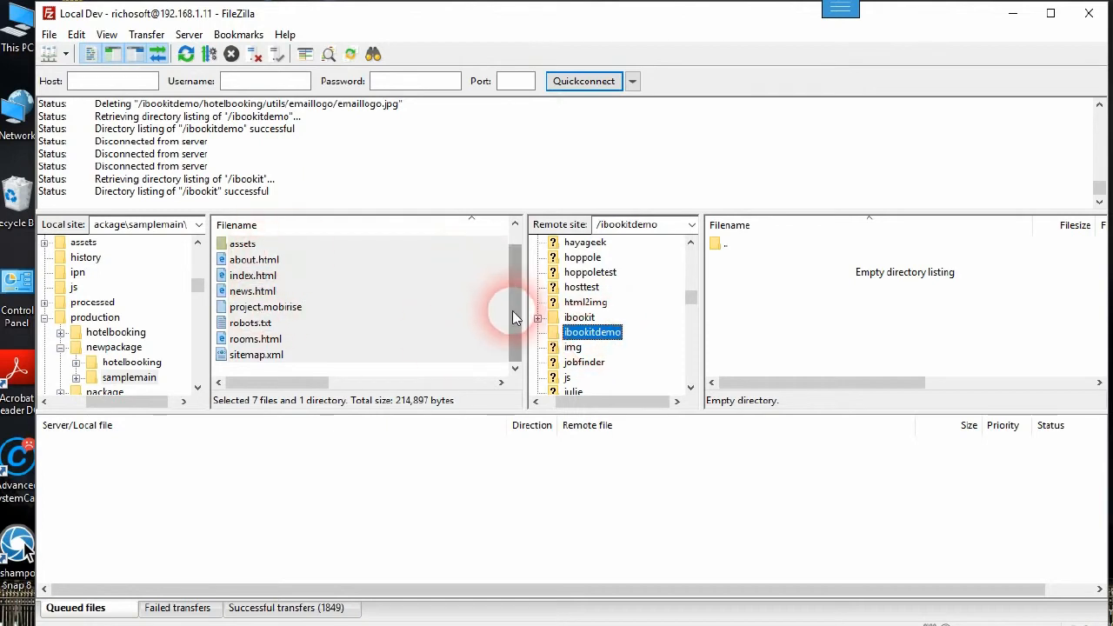
{"action": "scroll", "coordinate": [512, 318], "scroll_direction": "up", "scroll_amount": 1}
{"action": "double_click", "coordinate": [235, 243]}
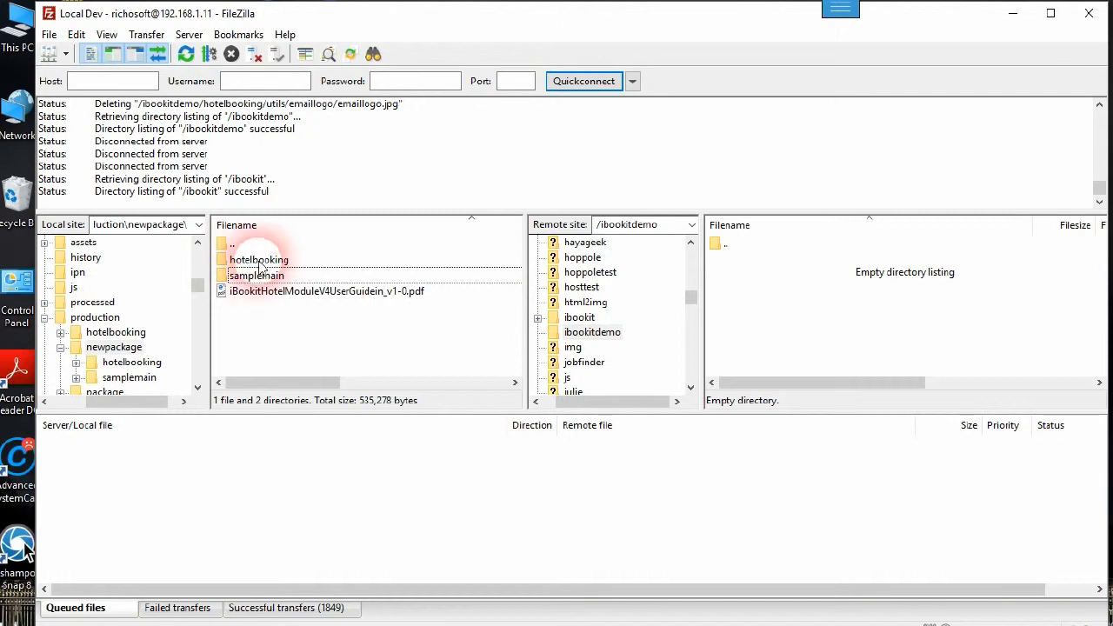
{"action": "left_click", "coordinate": [232, 245]}
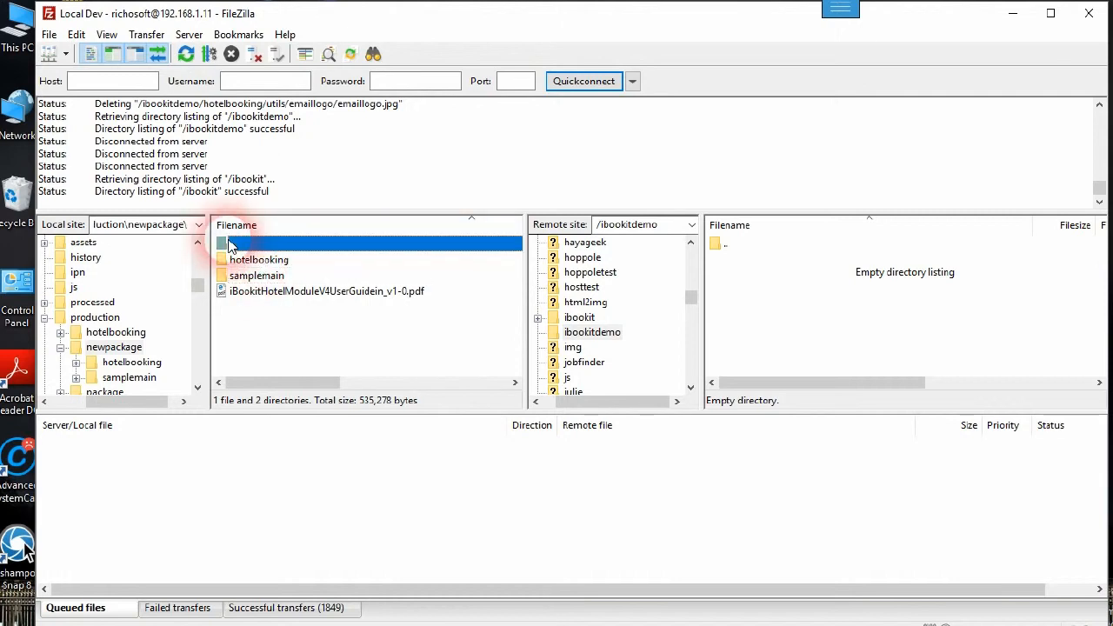
{"action": "double_click", "coordinate": [231, 244]}
{"action": "double_click", "coordinate": [248, 274]}
{"action": "left_click_drag", "start_coordinate": [250, 265], "coordinate": [754, 372]}
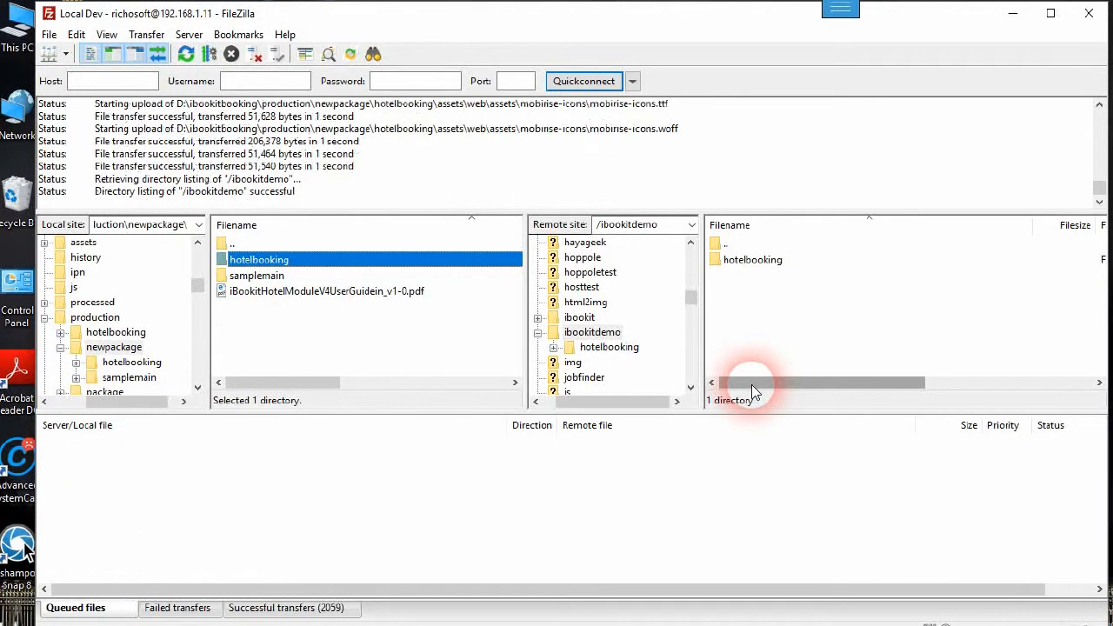
Upload all samplemain contents, the assets folder and 7 files, to /ibookitdemo, then minimise FileZilla
{"action": "double_click", "coordinate": [271, 277]}
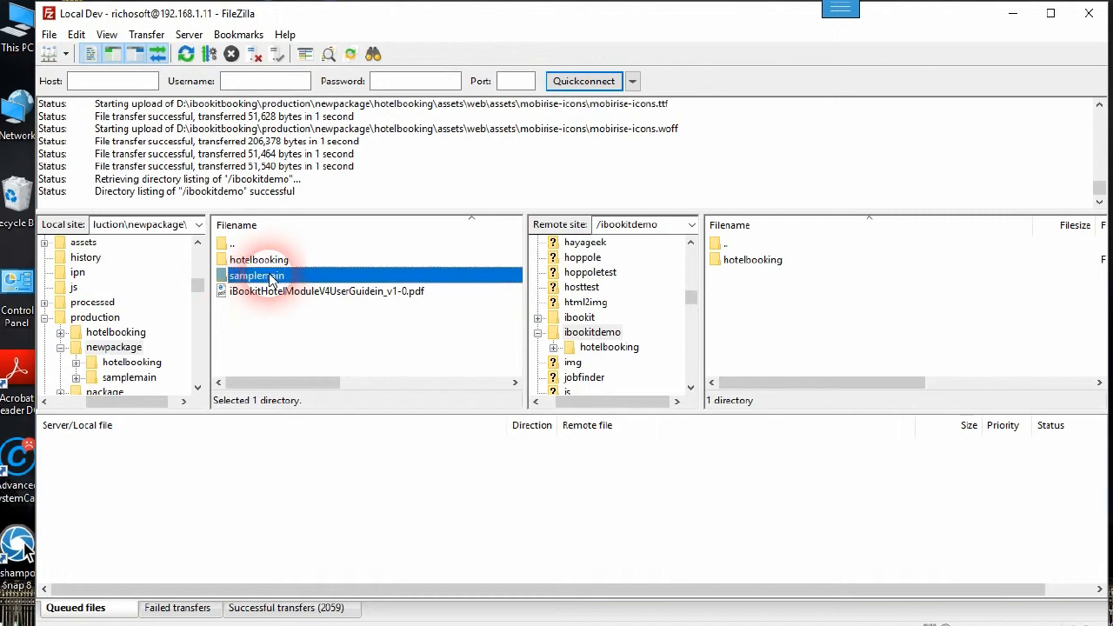
{"action": "left_click", "coordinate": [246, 261]}
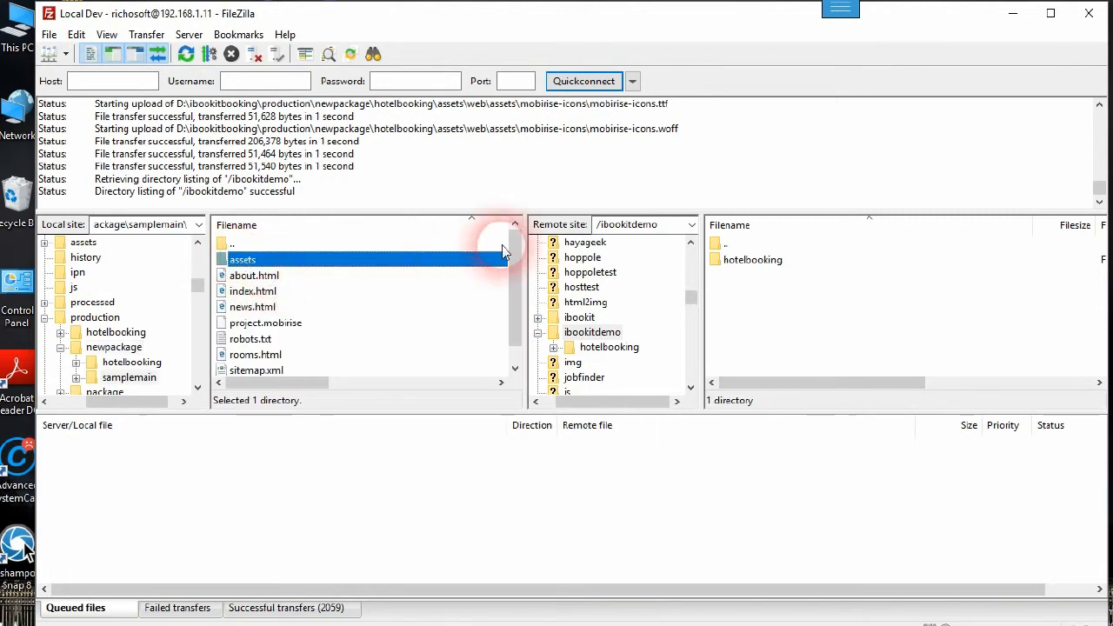
{"action": "left_click_drag", "start_coordinate": [515, 250], "coordinate": [520, 368]}
{"action": "left_click", "coordinate": [263, 362], "text": "shift"}
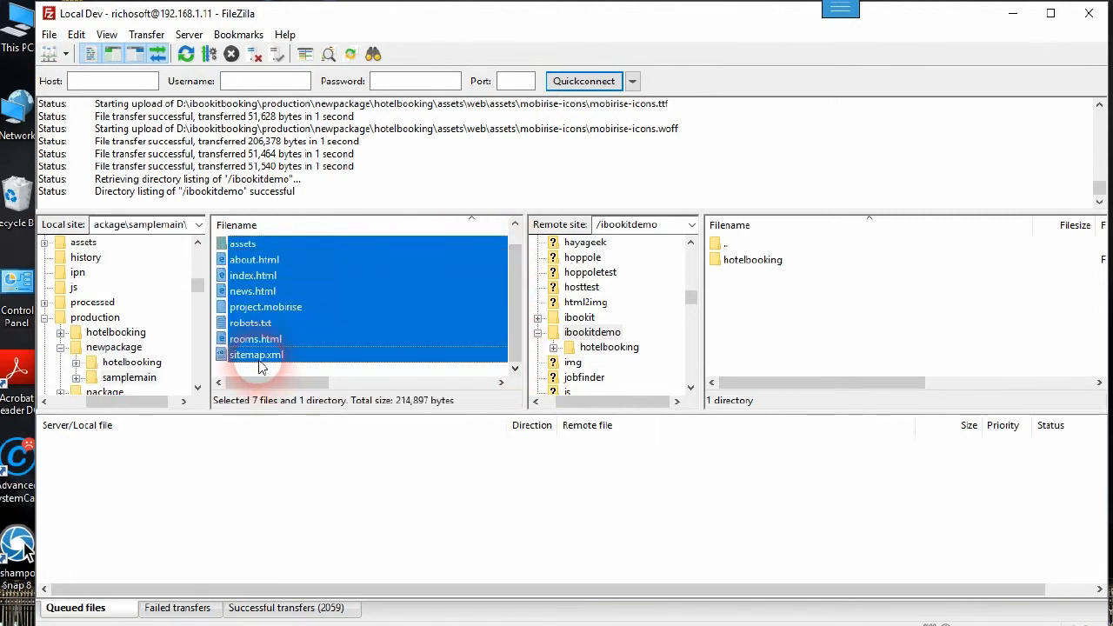
{"action": "left_click_drag", "start_coordinate": [265, 284], "coordinate": [313, 297]}
{"action": "left_click_drag", "start_coordinate": [444, 337], "coordinate": [745, 330]}
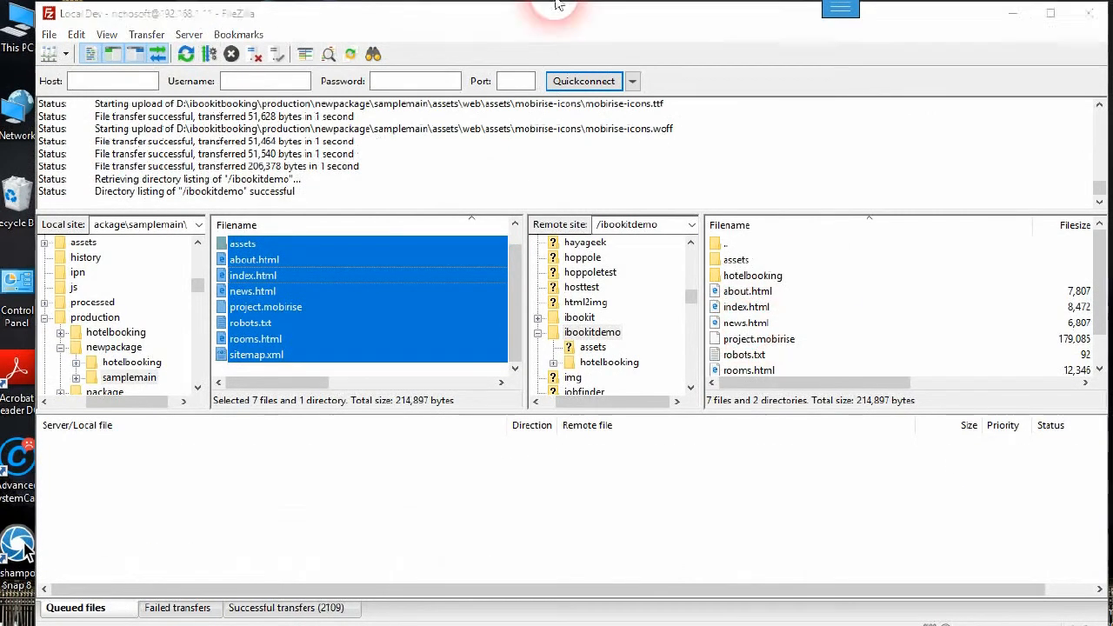
{"action": "left_click", "coordinate": [1011, 13]}
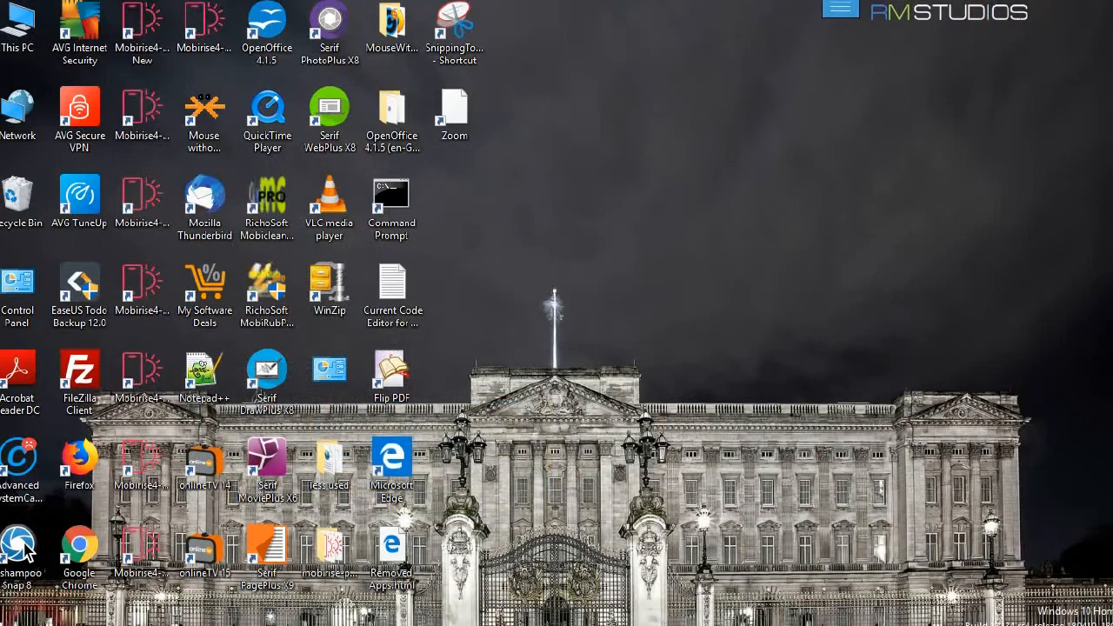
Open mysite.tst/ibookitdemo/hotelbooking/admin in a new Firefox tab
{"action": "left_click", "coordinate": [334, 613]}
{"action": "left_click", "coordinate": [285, 338]}
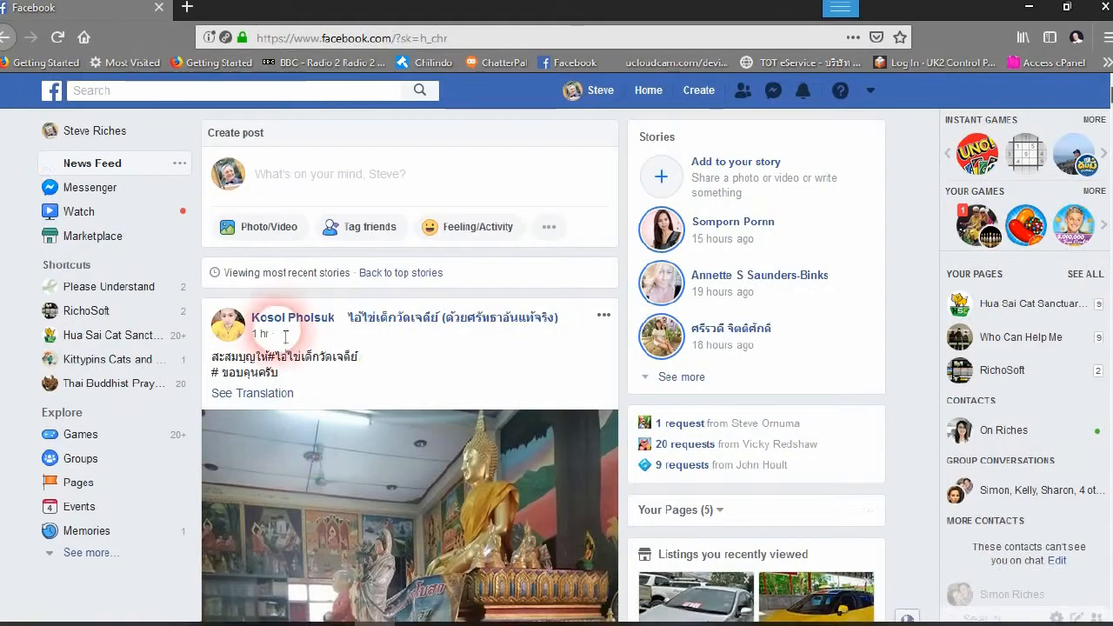
{"action": "left_click", "coordinate": [187, 7]}
{"action": "left_click", "coordinate": [326, 39]}
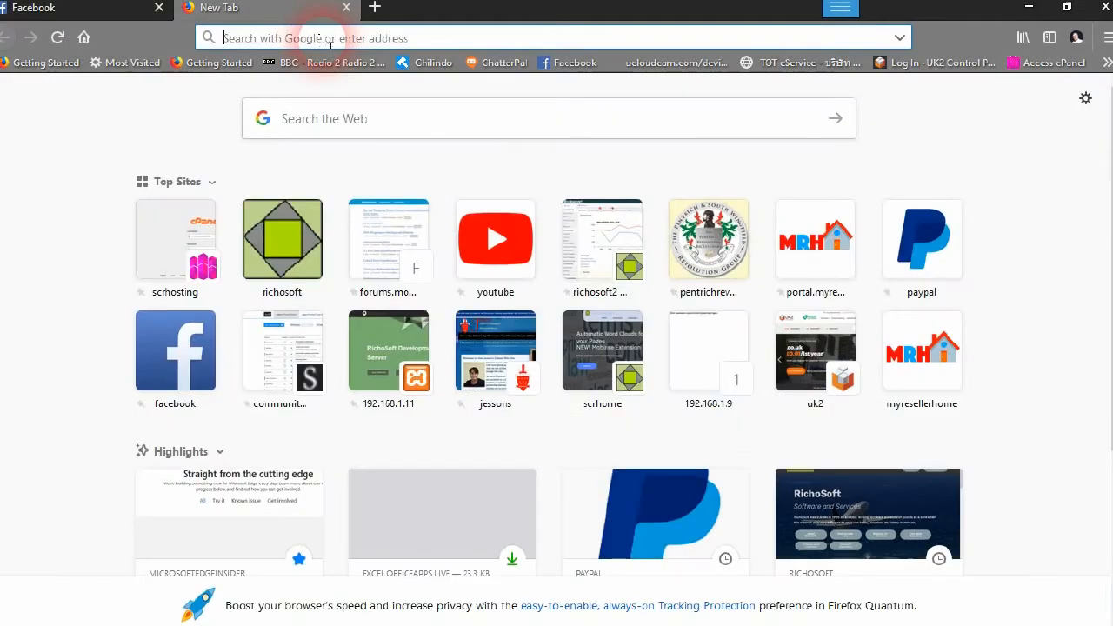
{"action": "type", "text": "mysite"}
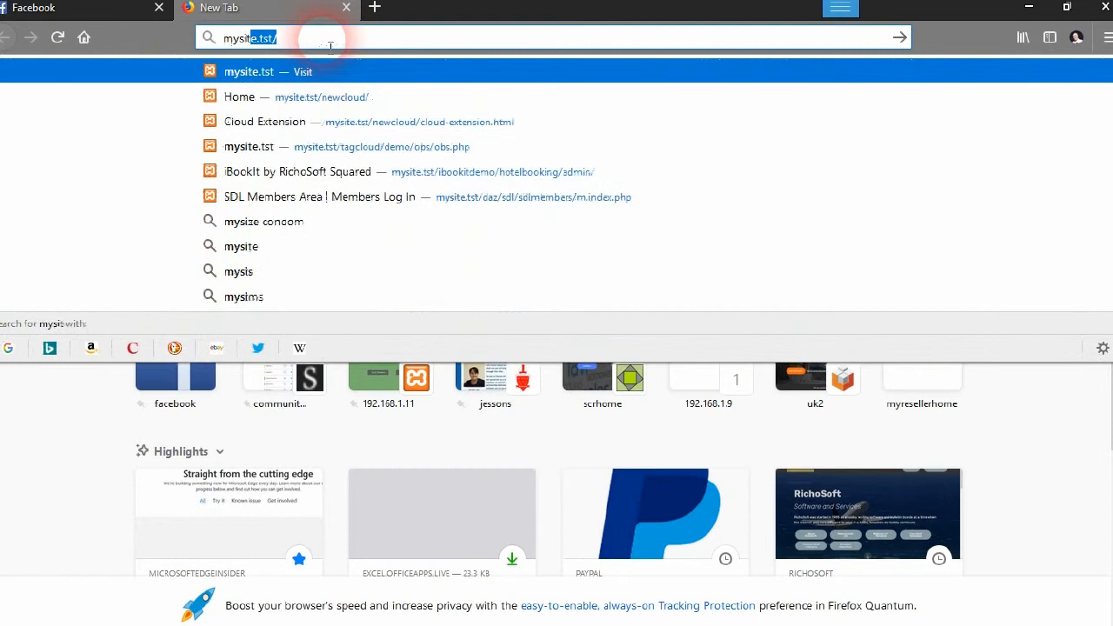
{"action": "type", "text": ".tst/"}
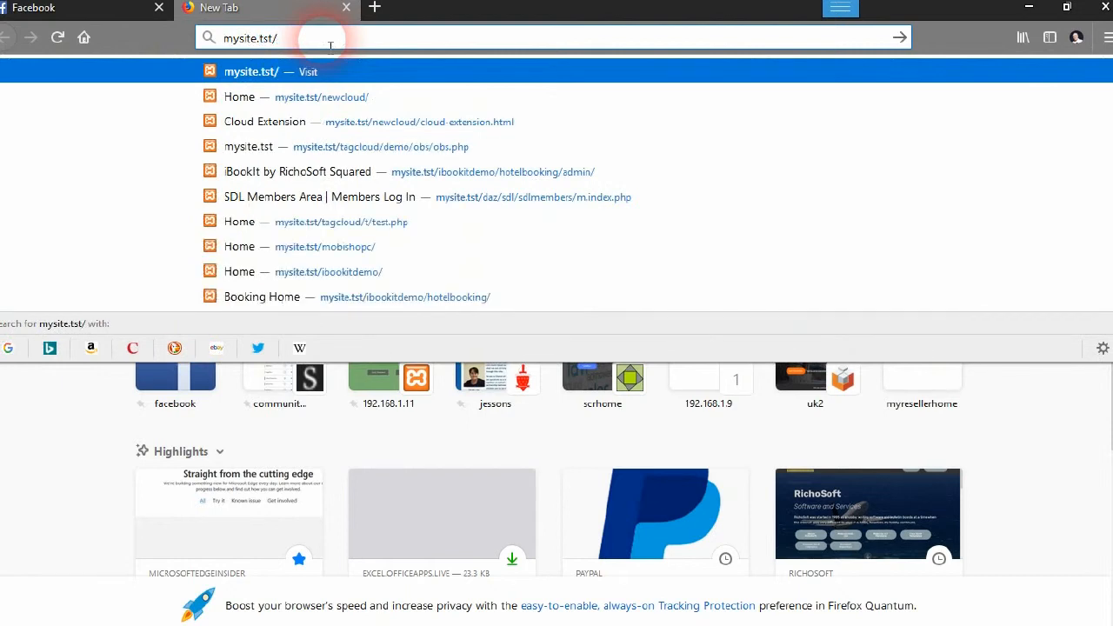
{"action": "type", "text": "i"}
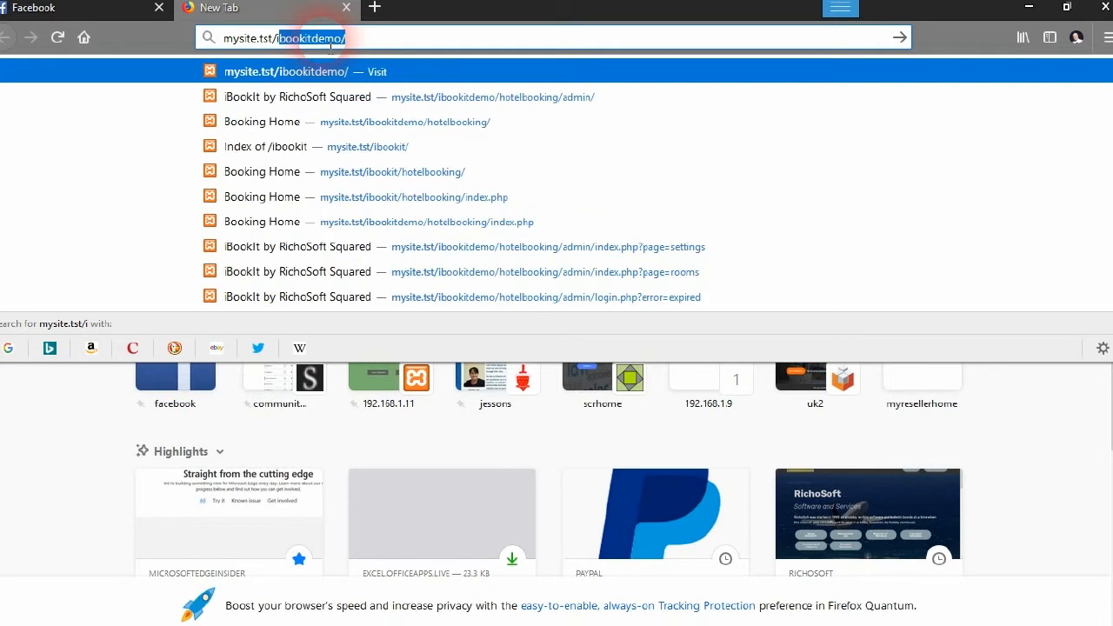
{"action": "type", "text": "bookit"}
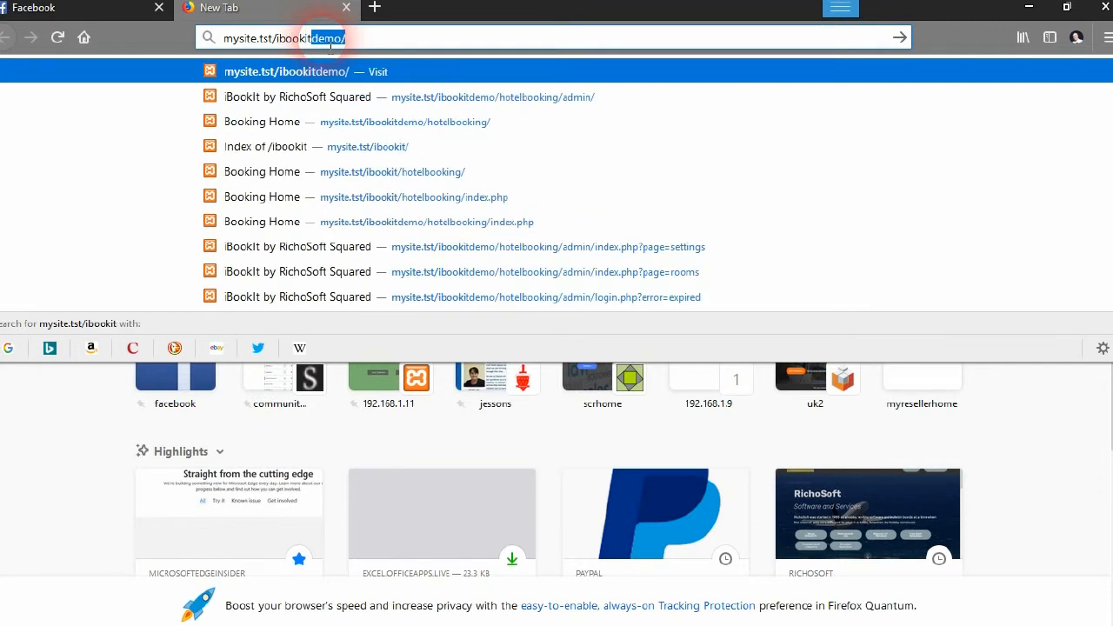
{"action": "type", "text": "demo/"}
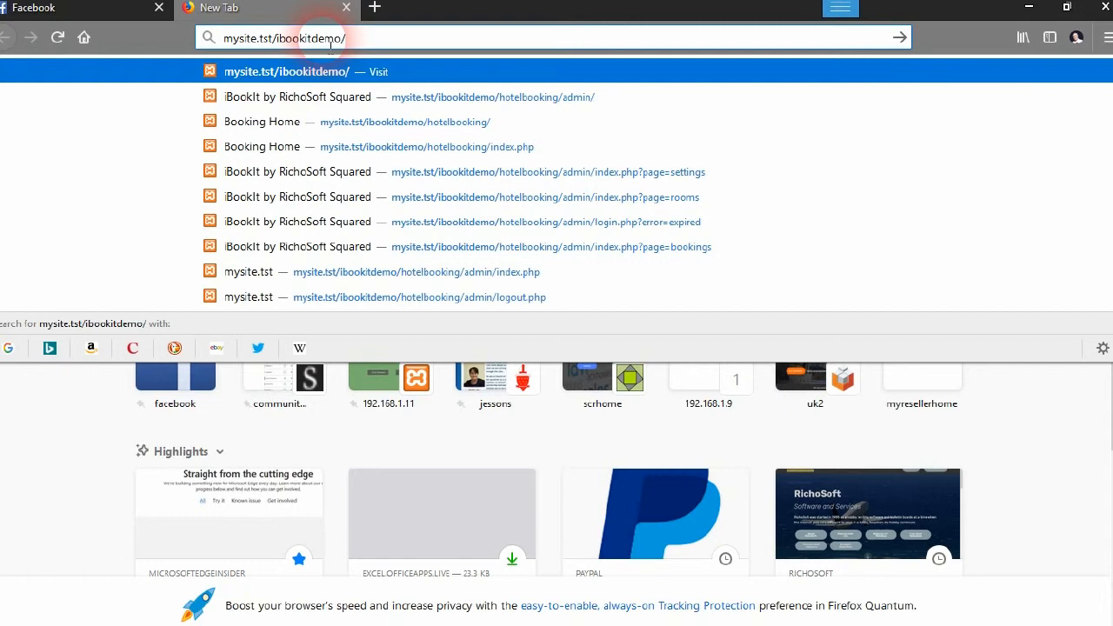
{"action": "type", "text": "hotelbooking/"}
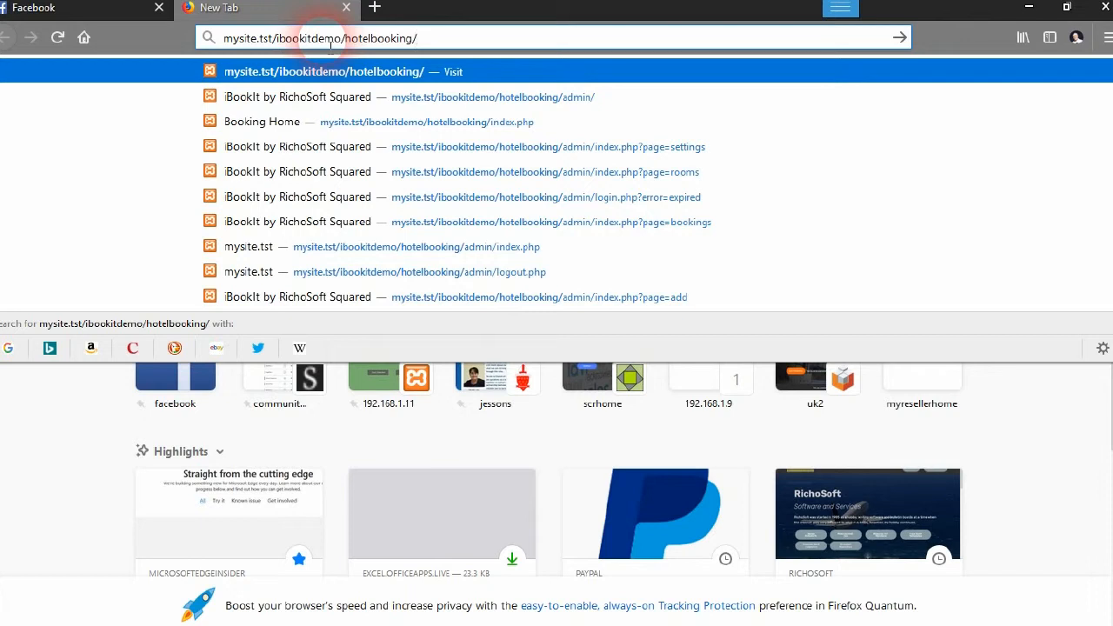
{"action": "type", "text": "admin"}
{"action": "key", "text": "Return"}
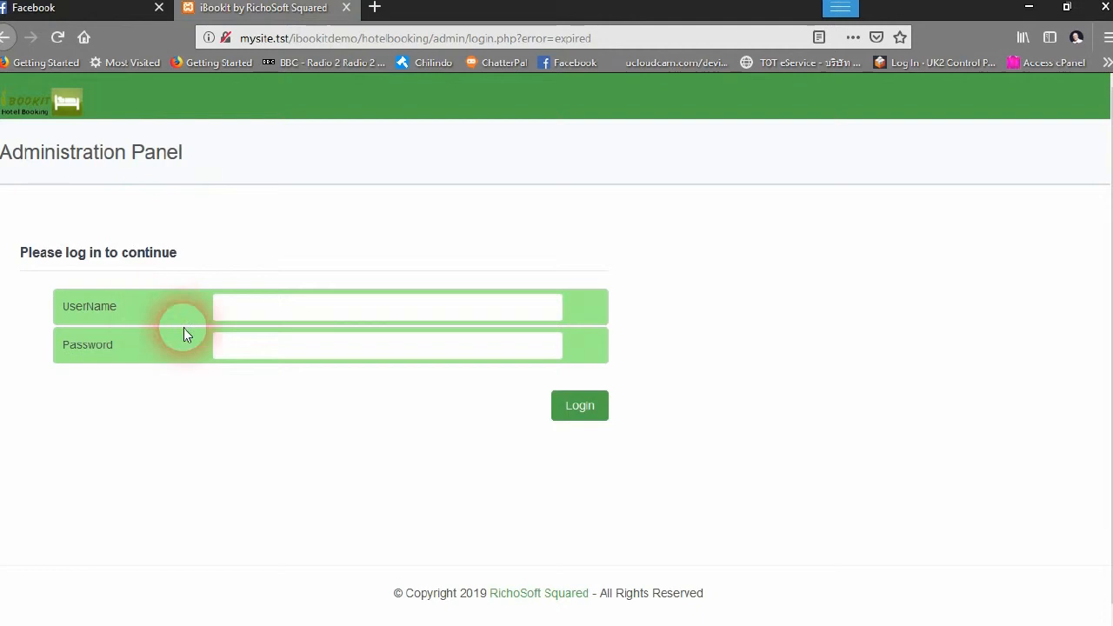
Log in with the admin username and password, then go to the Settings page
{"action": "left_click", "coordinate": [229, 313]}
{"action": "type", "text": "adm"}
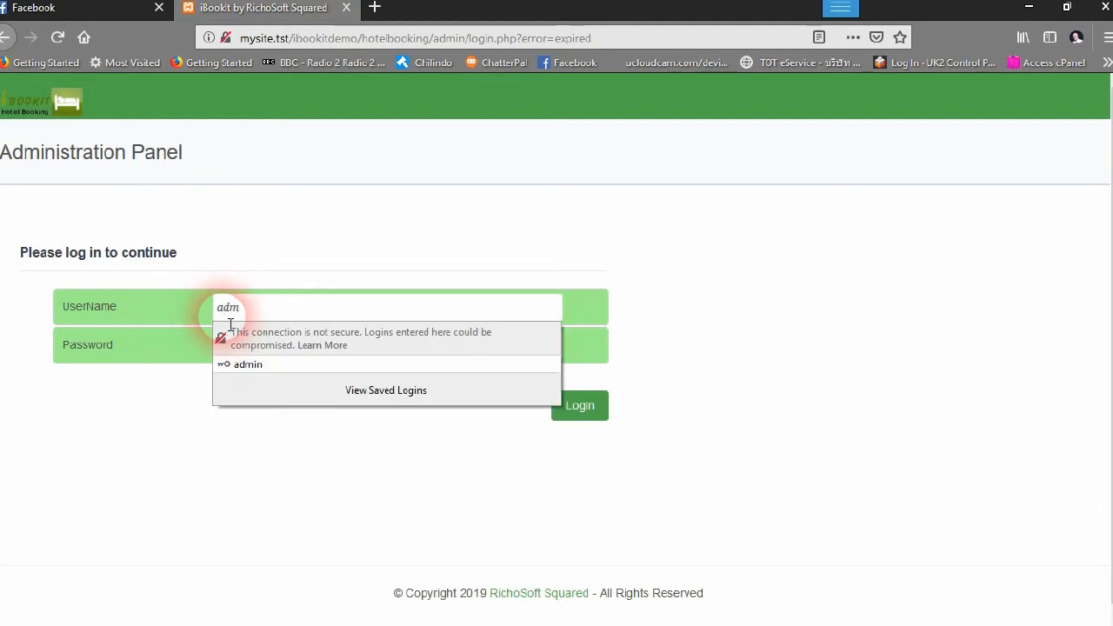
{"action": "left_click", "coordinate": [613, 293]}
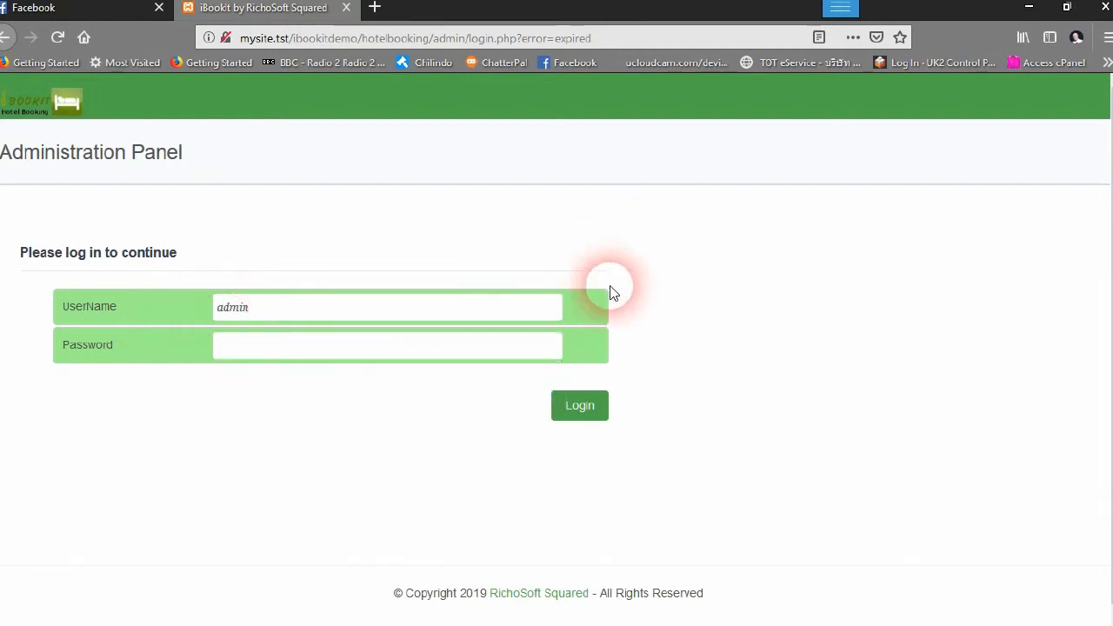
{"action": "left_click", "coordinate": [327, 351]}
{"action": "type", "text": "a"}
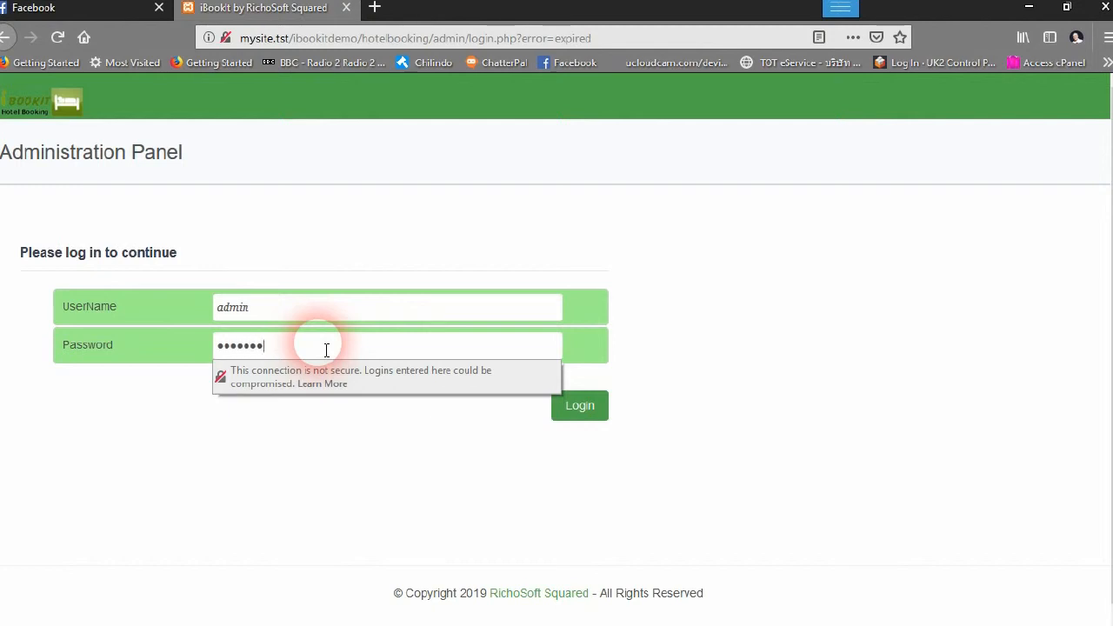
{"action": "left_click", "coordinate": [584, 411]}
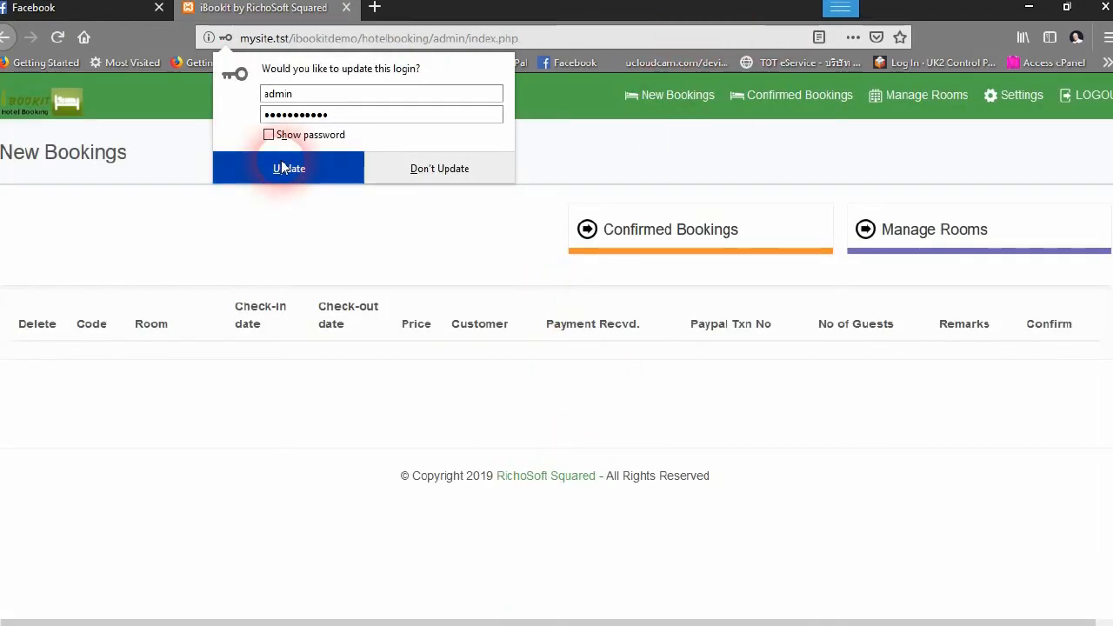
{"action": "left_click", "coordinate": [1012, 97]}
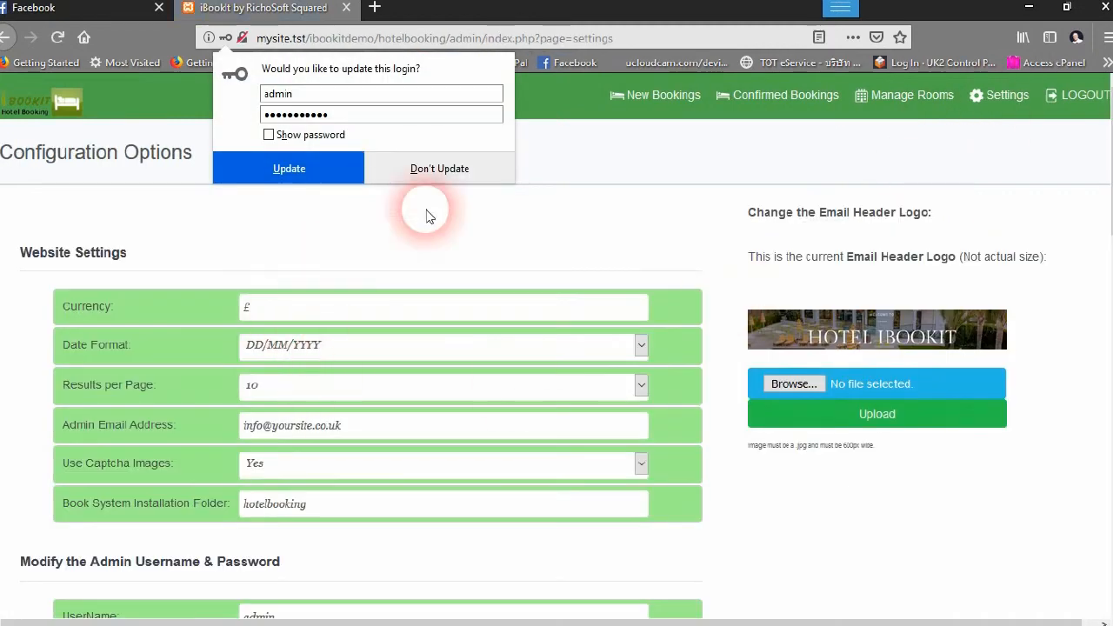
Replace the Admin Email Address with the new admin email address
{"action": "left_click", "coordinate": [437, 178]}
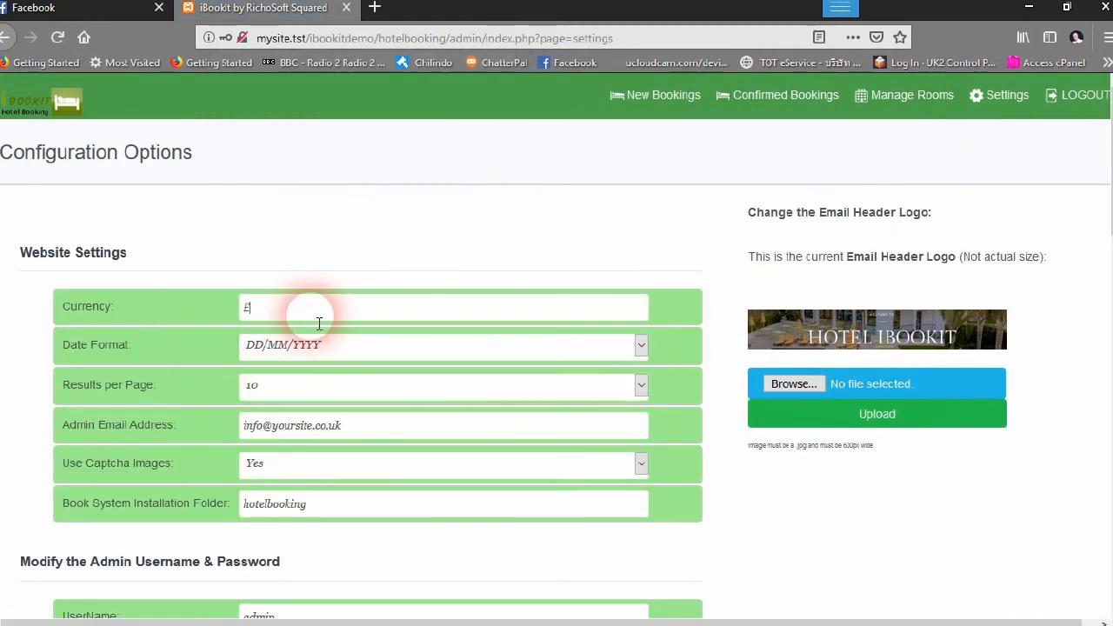
{"action": "scroll", "coordinate": [336, 273], "scroll_direction": "down", "scroll_amount": 2}
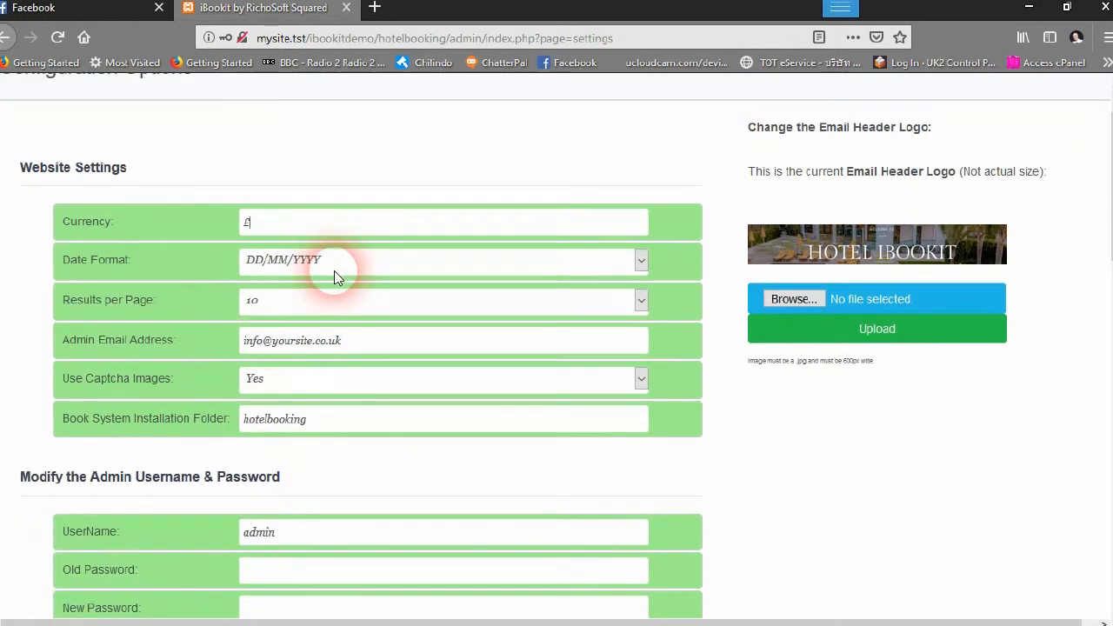
{"action": "scroll", "coordinate": [336, 273], "scroll_direction": "down", "scroll_amount": 2}
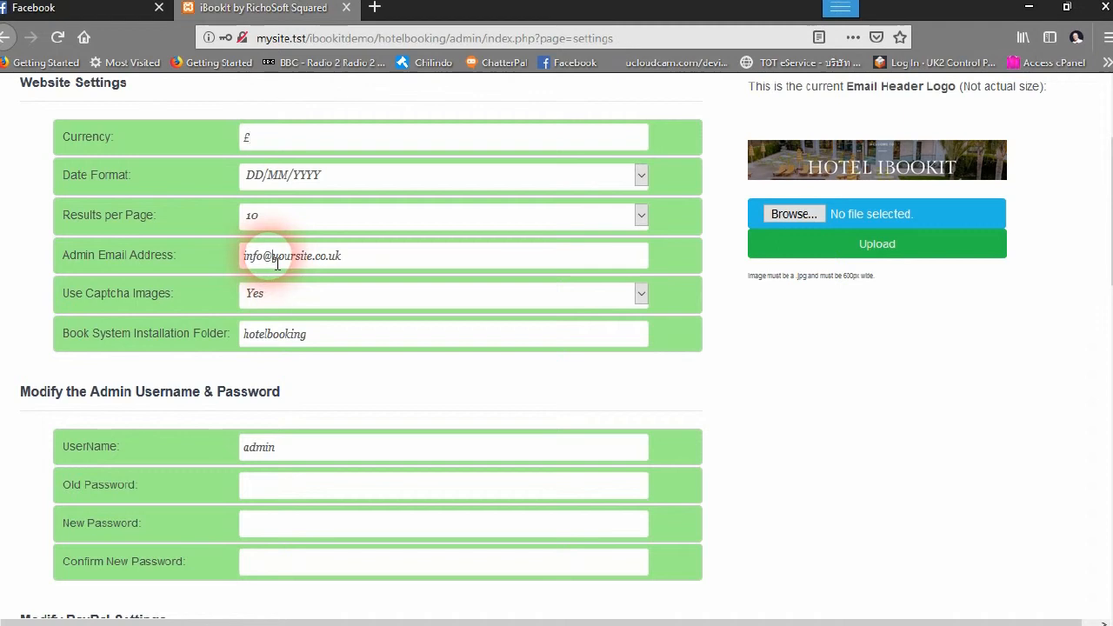
{"action": "left_click_drag", "start_coordinate": [342, 260], "coordinate": [212, 261]}
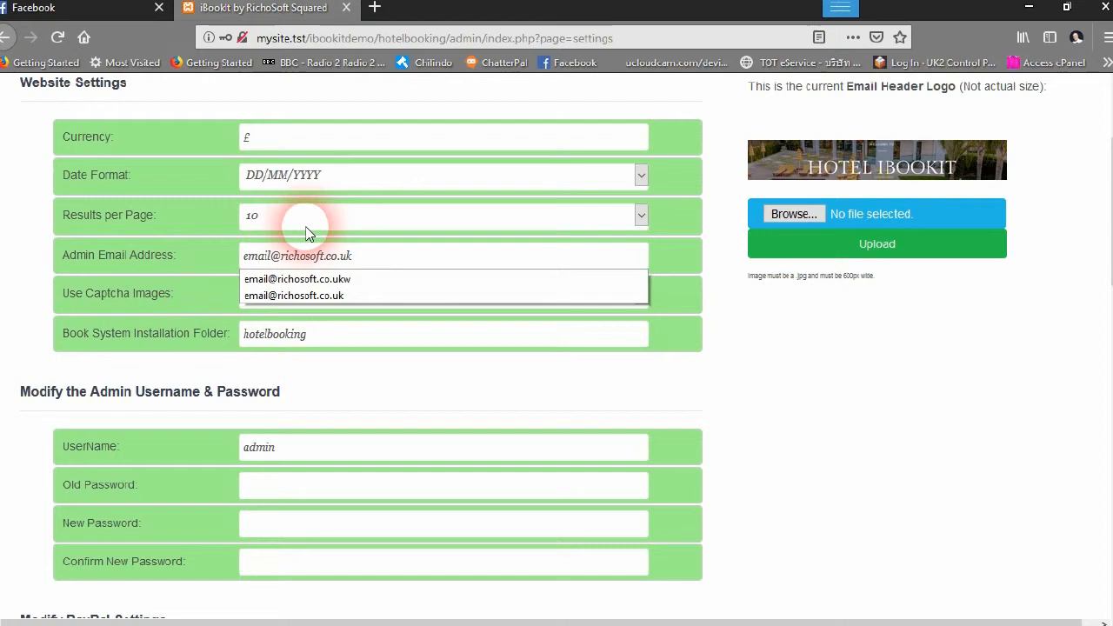
{"action": "scroll", "coordinate": [305, 233], "scroll_direction": "down", "scroll_amount": 2}
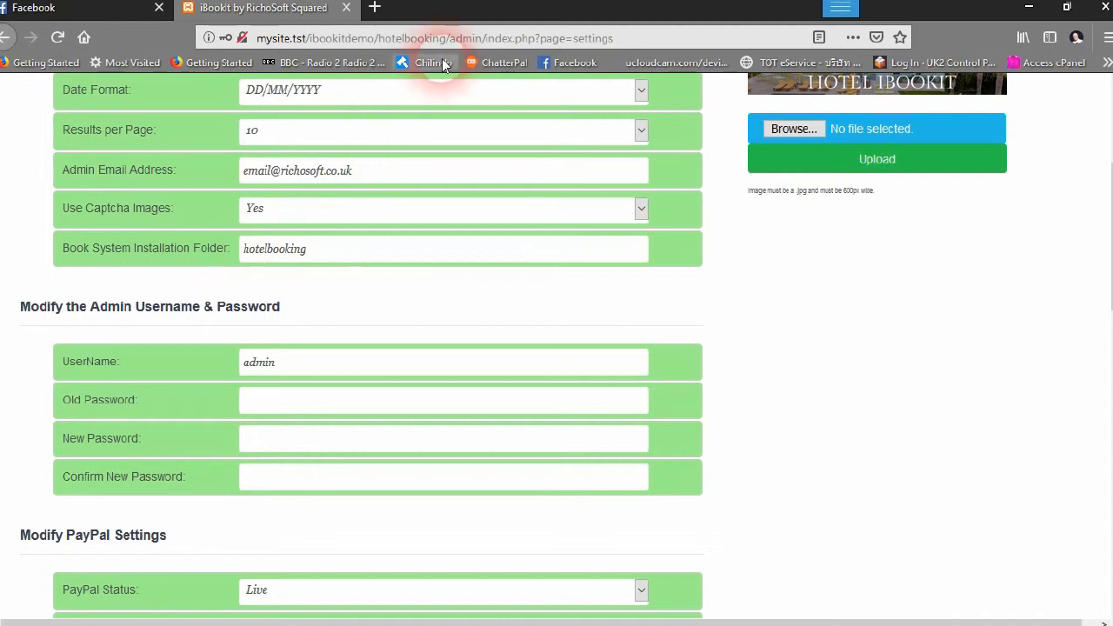
{"action": "left_click_drag", "start_coordinate": [379, 40], "coordinate": [441, 42]}
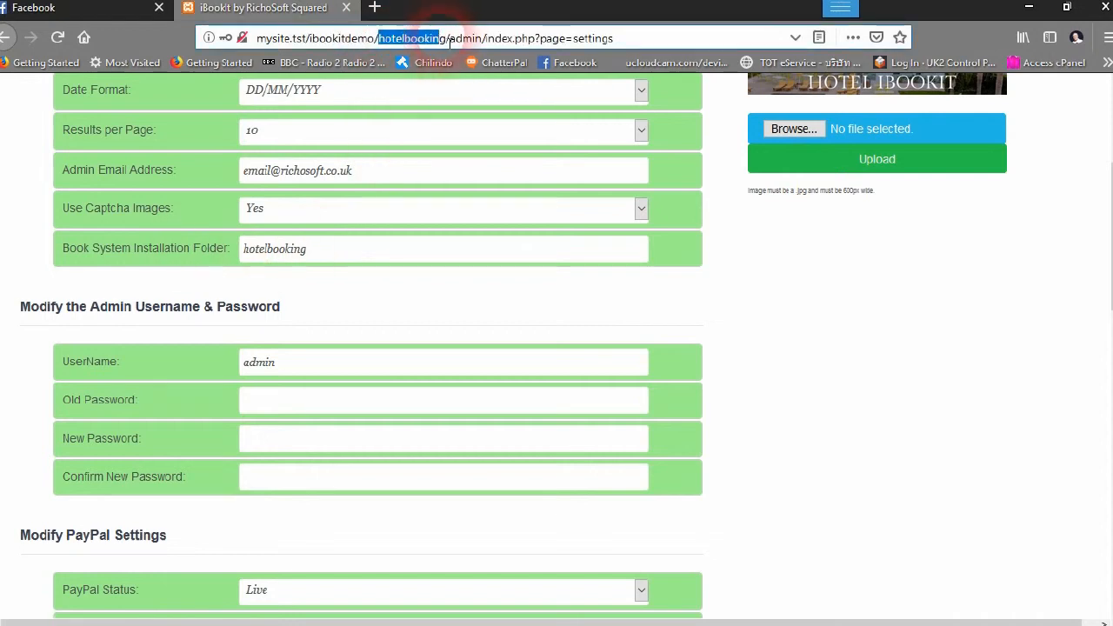
{"action": "scroll", "coordinate": [296, 270], "scroll_direction": "down", "scroll_amount": 3}
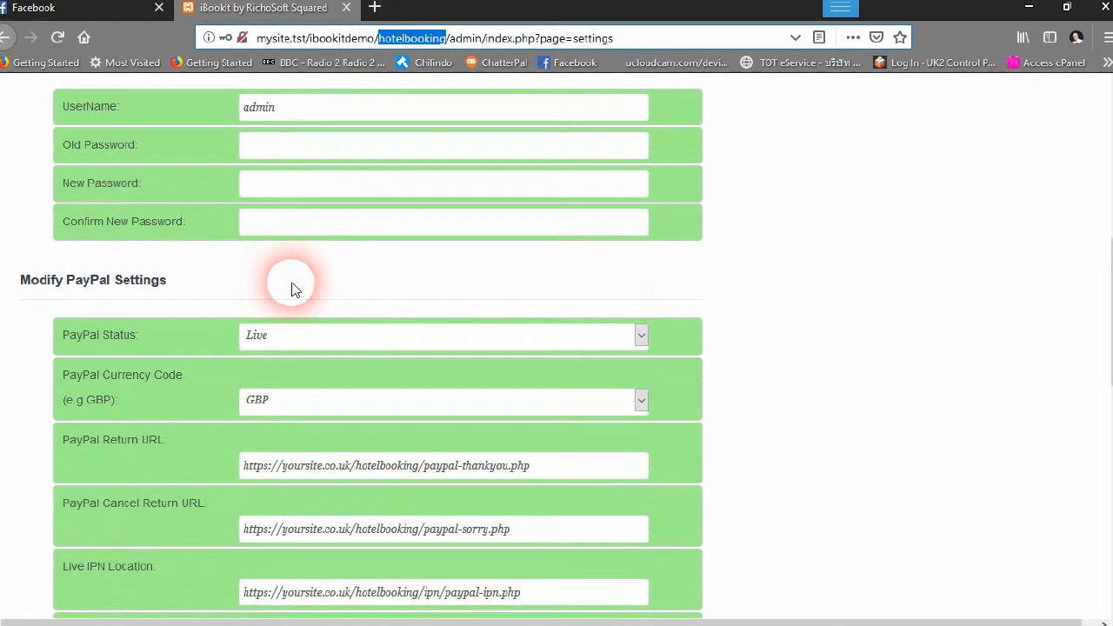
{"action": "scroll", "coordinate": [282, 265], "scroll_direction": "down", "scroll_amount": 2}
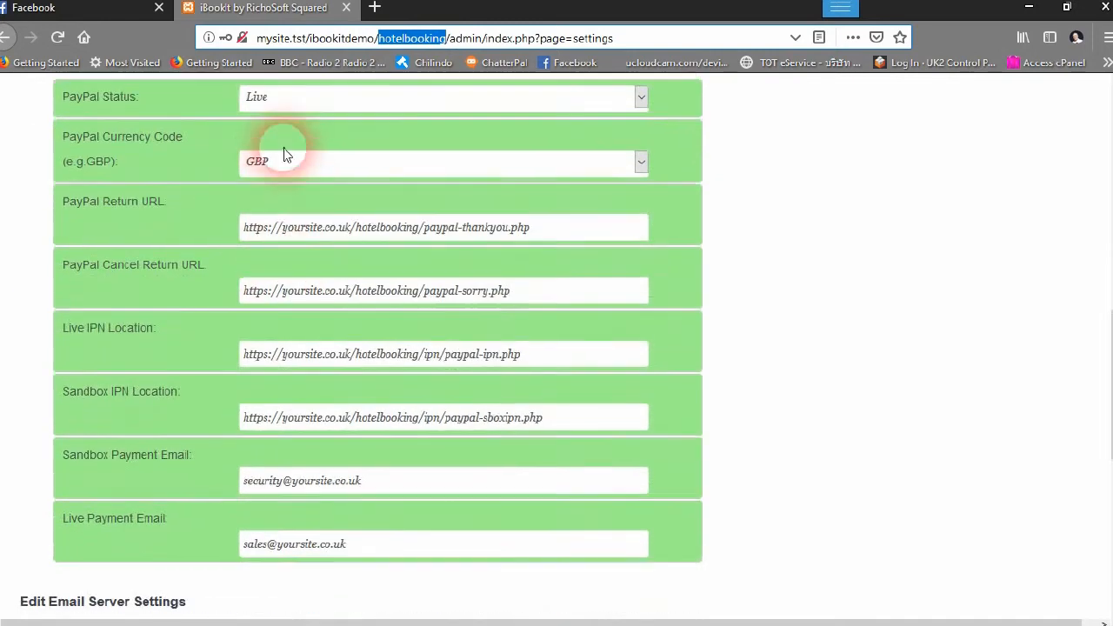
{"action": "scroll", "coordinate": [283, 152], "scroll_direction": "up", "scroll_amount": 1}
Set PayPal Status to Sandbox and keep GBP as the currency code
{"action": "left_click", "coordinate": [626, 252]}
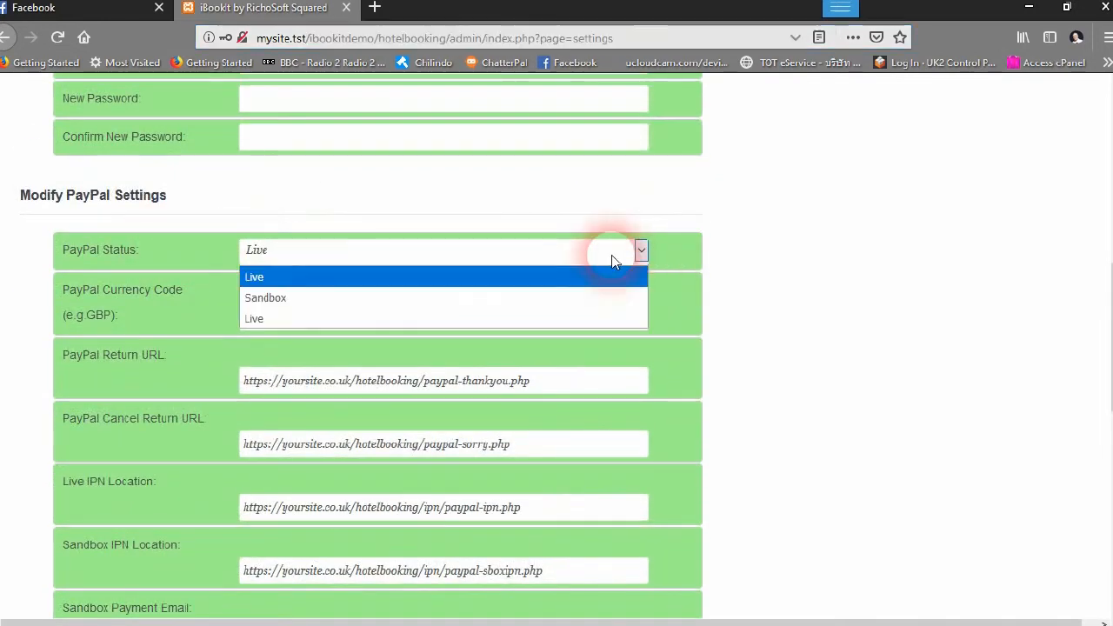
{"action": "left_click", "coordinate": [345, 298]}
{"action": "scroll", "coordinate": [348, 293], "scroll_direction": "down", "scroll_amount": 1}
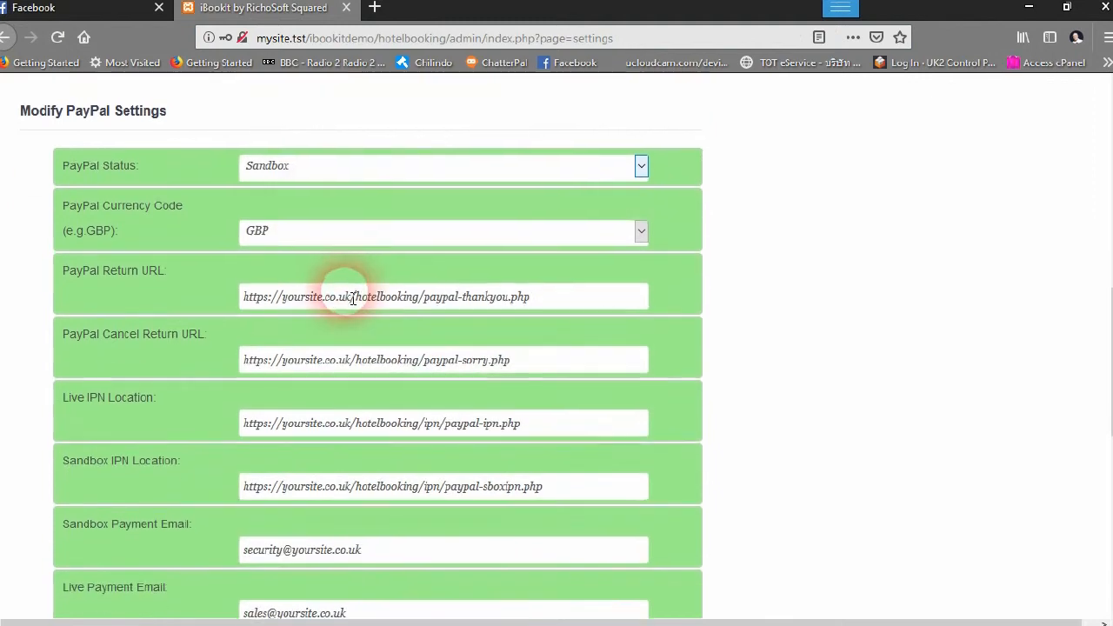
{"action": "left_click", "coordinate": [315, 245]}
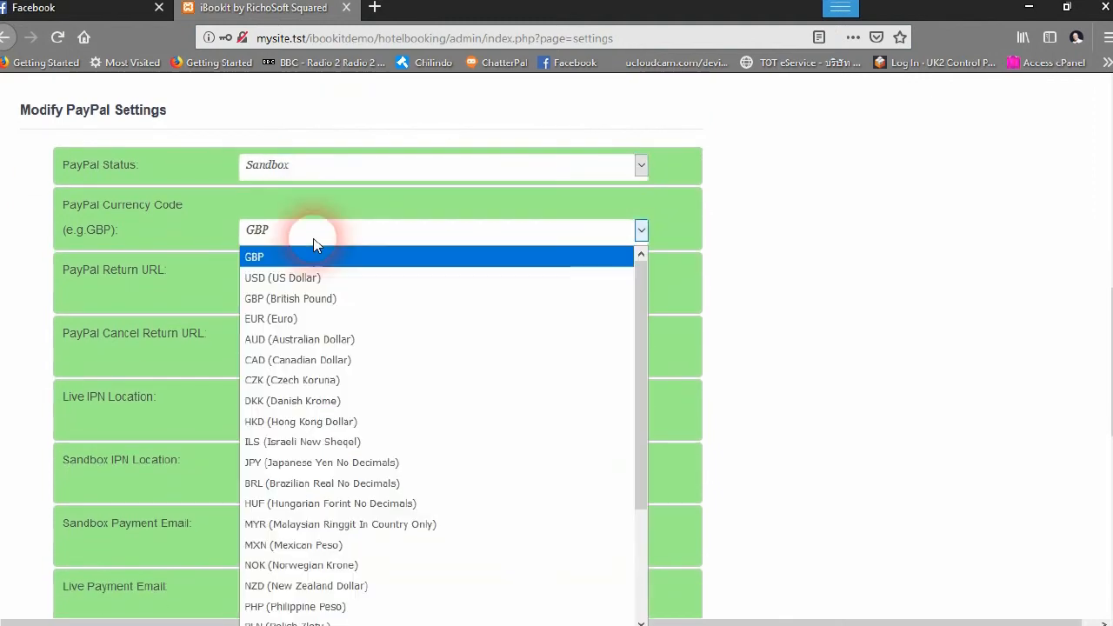
{"action": "left_click", "coordinate": [315, 246]}
{"action": "scroll", "coordinate": [372, 320], "scroll_direction": "down", "scroll_amount": 2}
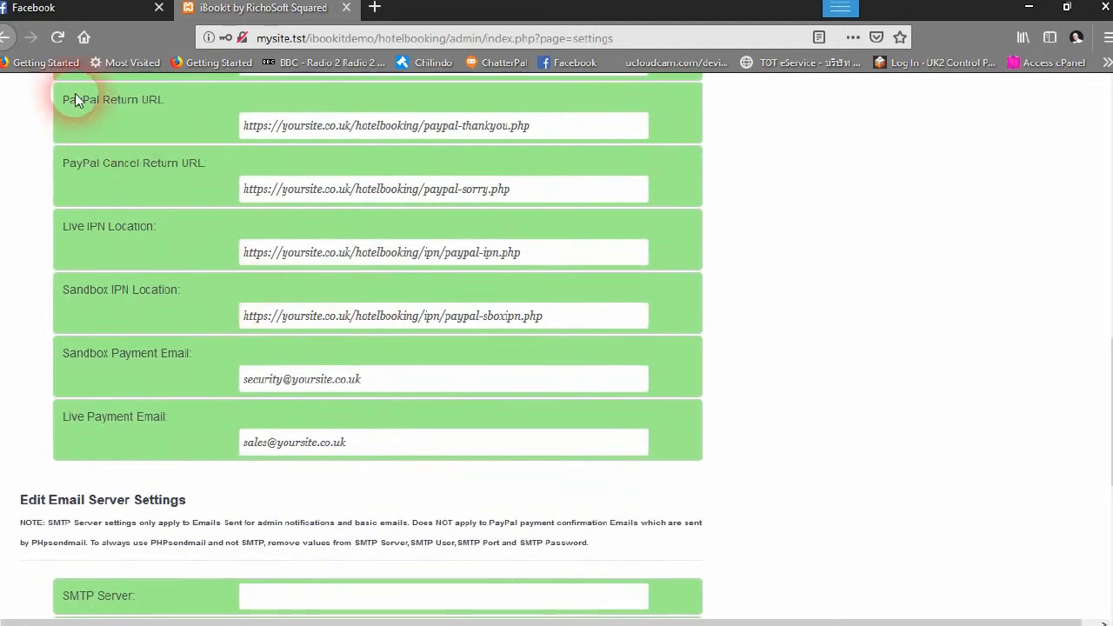
Change the Return URL and Cancel Return URL domains from yoursite.co.uk to mysite.tst/ibookitdemo
{"action": "left_click", "coordinate": [328, 129]}
{"action": "left_click_drag", "start_coordinate": [281, 129], "coordinate": [354, 133]}
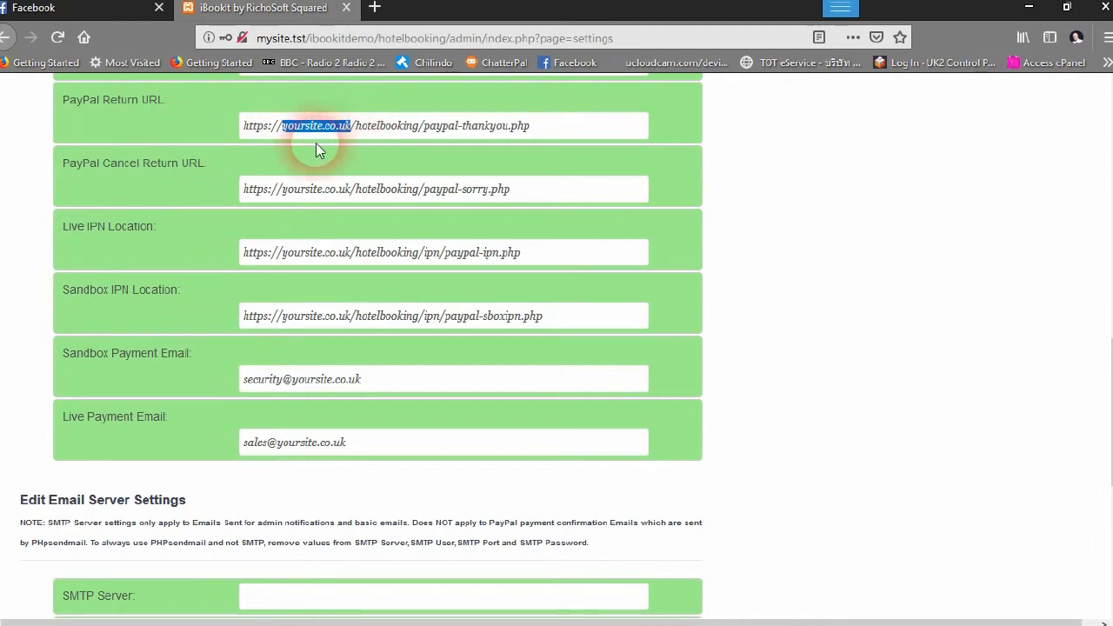
{"action": "type", "text": "mysite."}
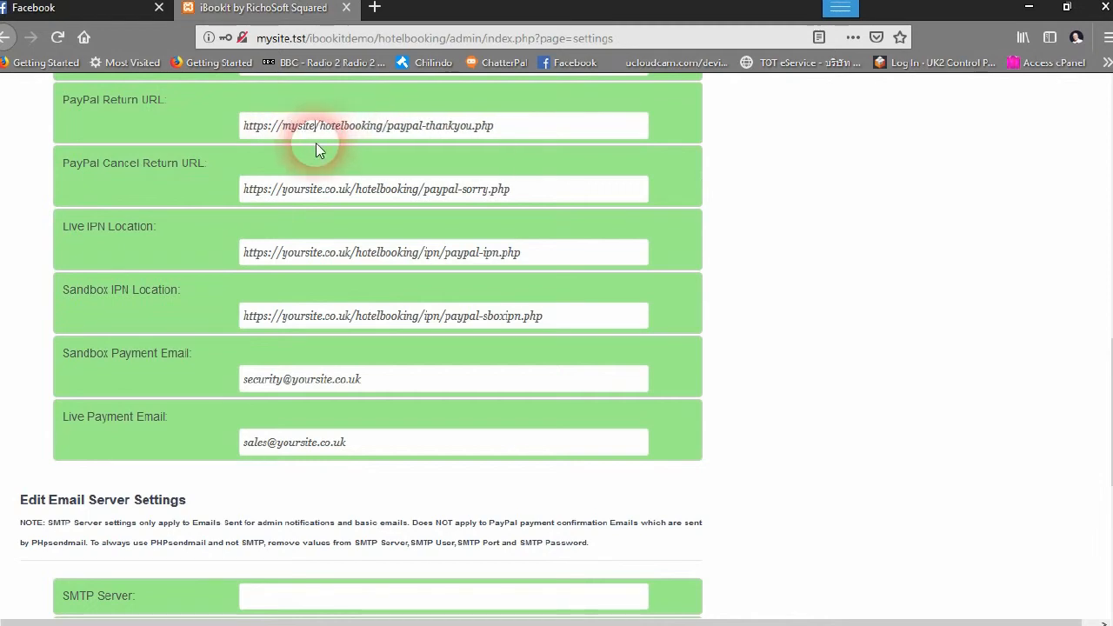
{"action": "type", "text": "tst/"}
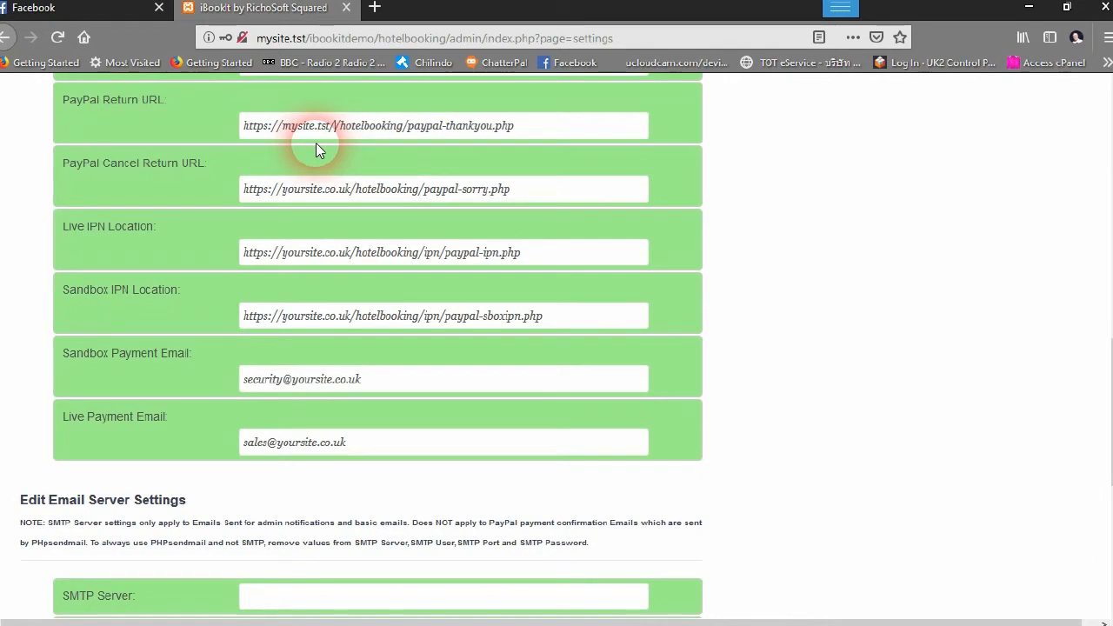
{"action": "type", "text": "ibookitdemo"}
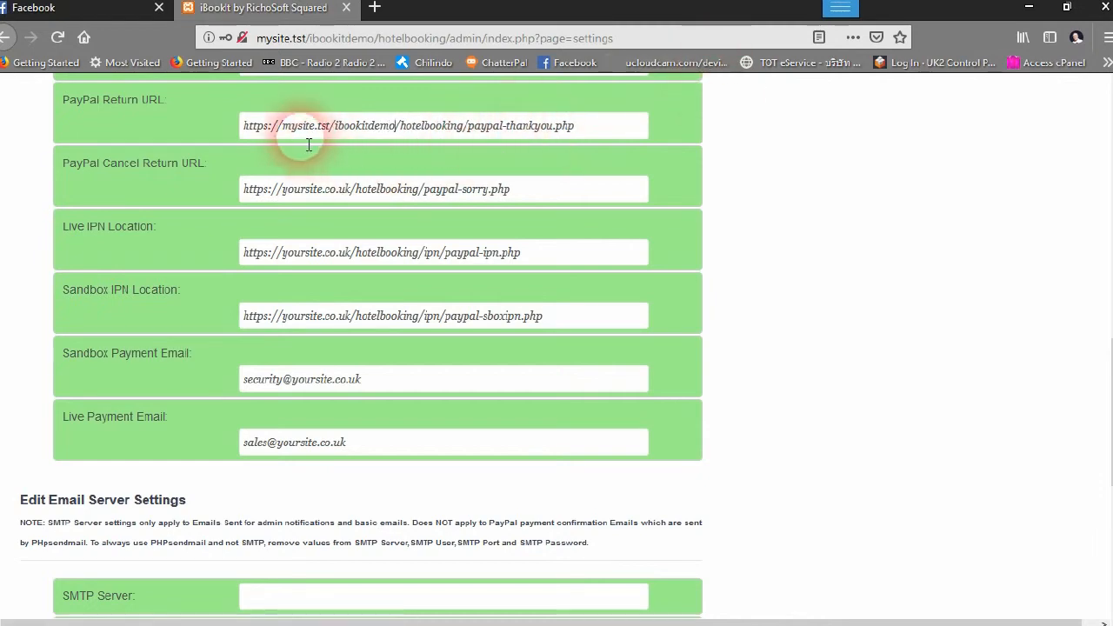
{"action": "left_click_drag", "start_coordinate": [282, 130], "coordinate": [390, 135]}
{"action": "right_click", "coordinate": [390, 134]}
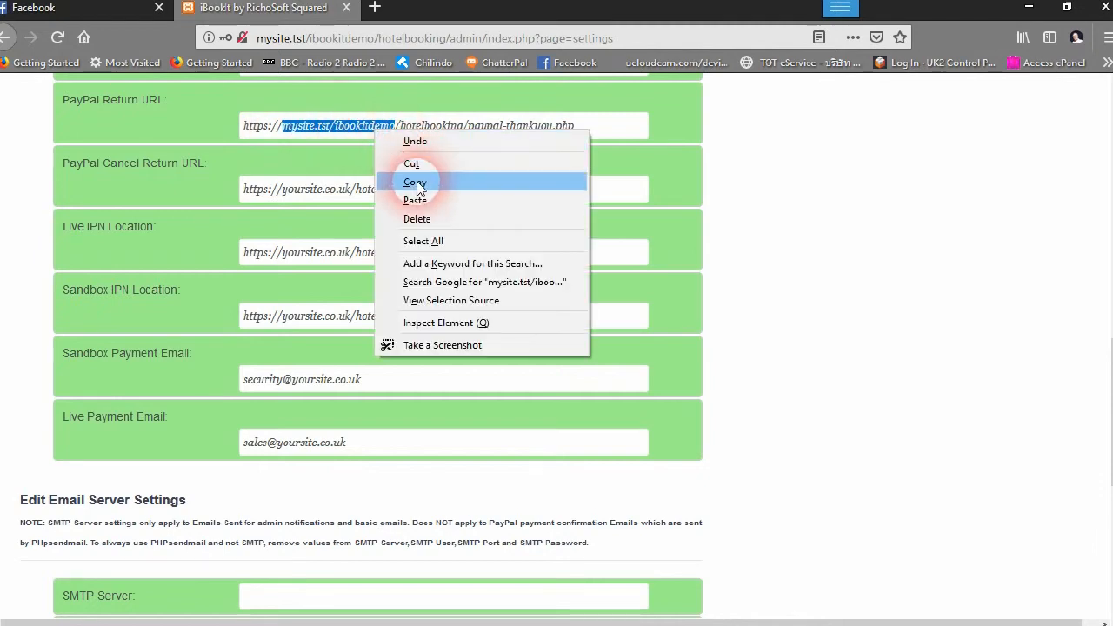
{"action": "left_click", "coordinate": [405, 181]}
{"action": "left_click_drag", "start_coordinate": [282, 190], "coordinate": [356, 194]}
{"action": "right_click", "coordinate": [341, 191]}
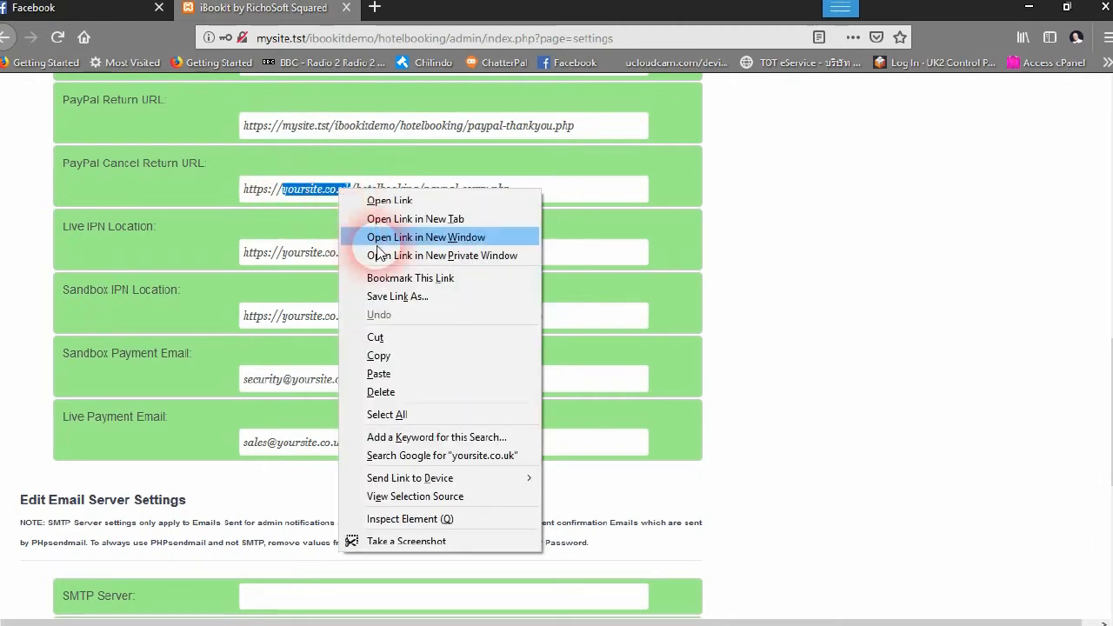
{"action": "left_click", "coordinate": [392, 374]}
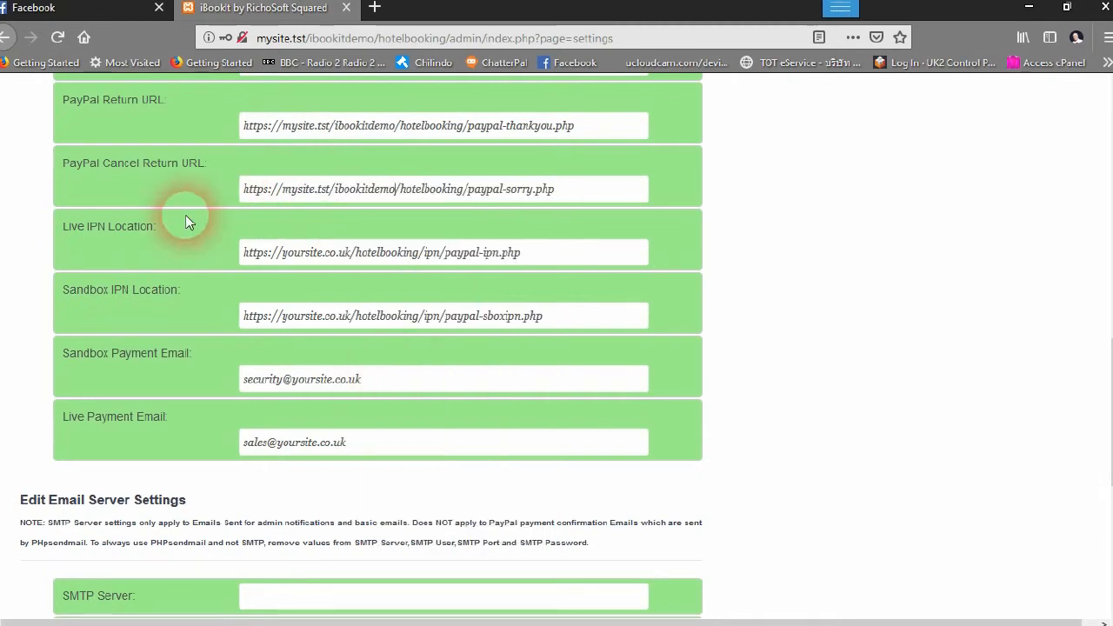
Paste mysite.tst/ibookitdemo over yoursite.co.uk in the Live and Sandbox IPN Locations
{"action": "scroll", "coordinate": [289, 285], "scroll_direction": "down", "scroll_amount": 2}
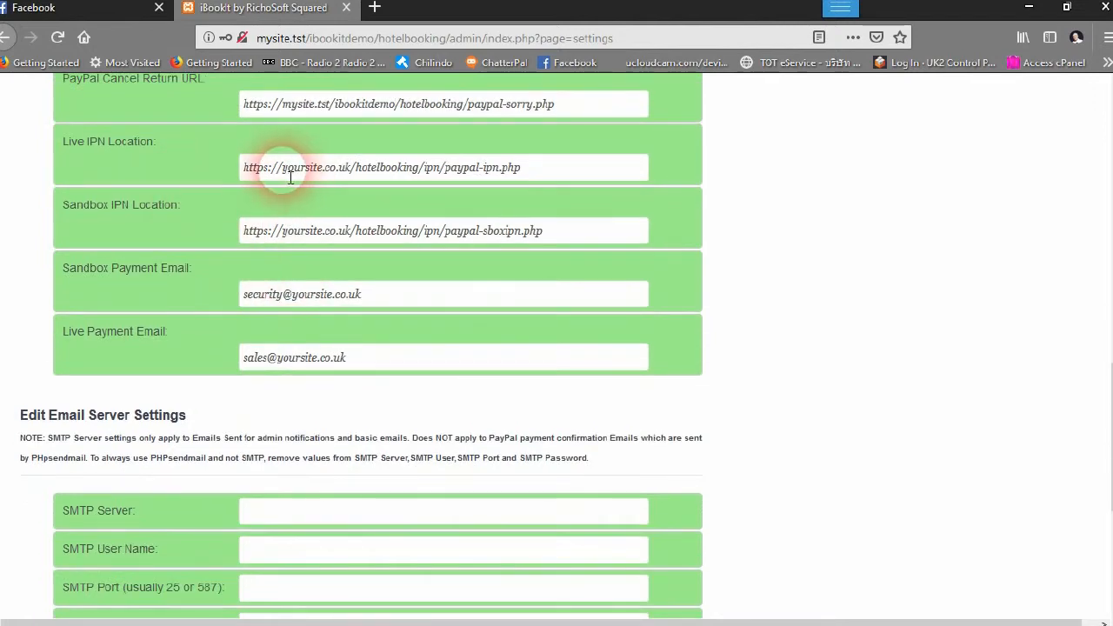
{"action": "left_click_drag", "start_coordinate": [283, 178], "coordinate": [354, 178]}
{"action": "right_click", "coordinate": [338, 172]}
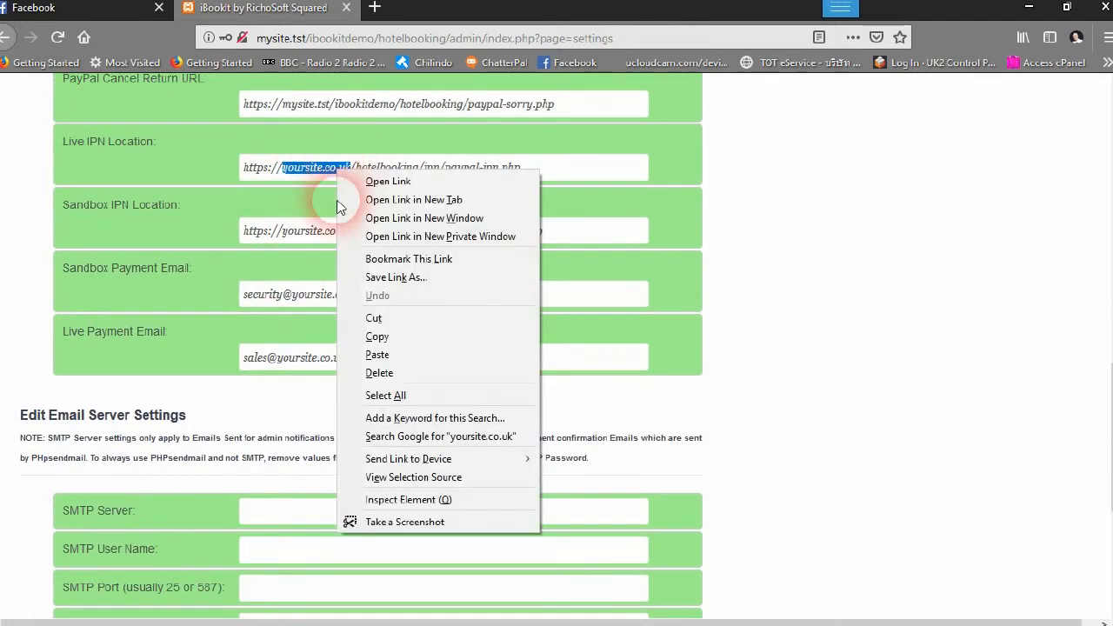
{"action": "left_click", "coordinate": [410, 360]}
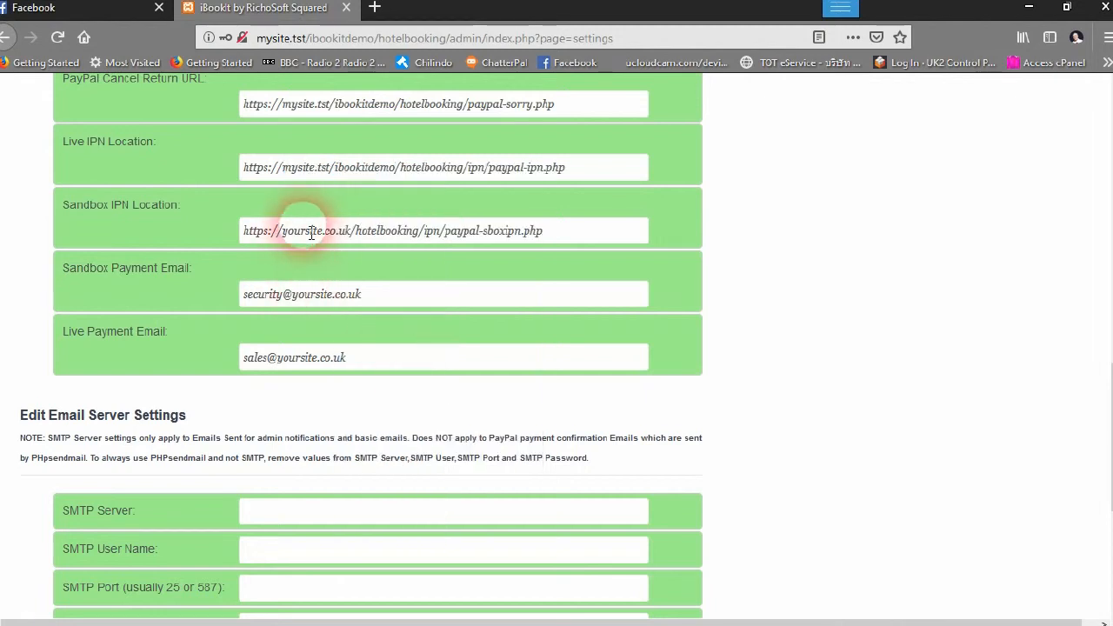
{"action": "left_click_drag", "start_coordinate": [284, 232], "coordinate": [351, 231]}
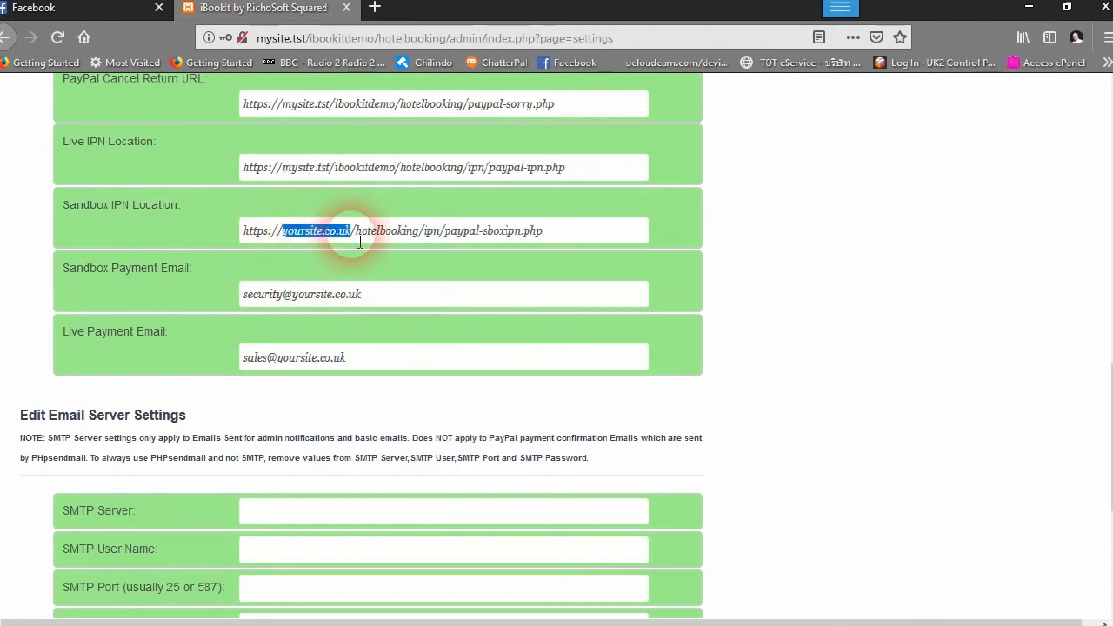
{"action": "right_click", "coordinate": [348, 233]}
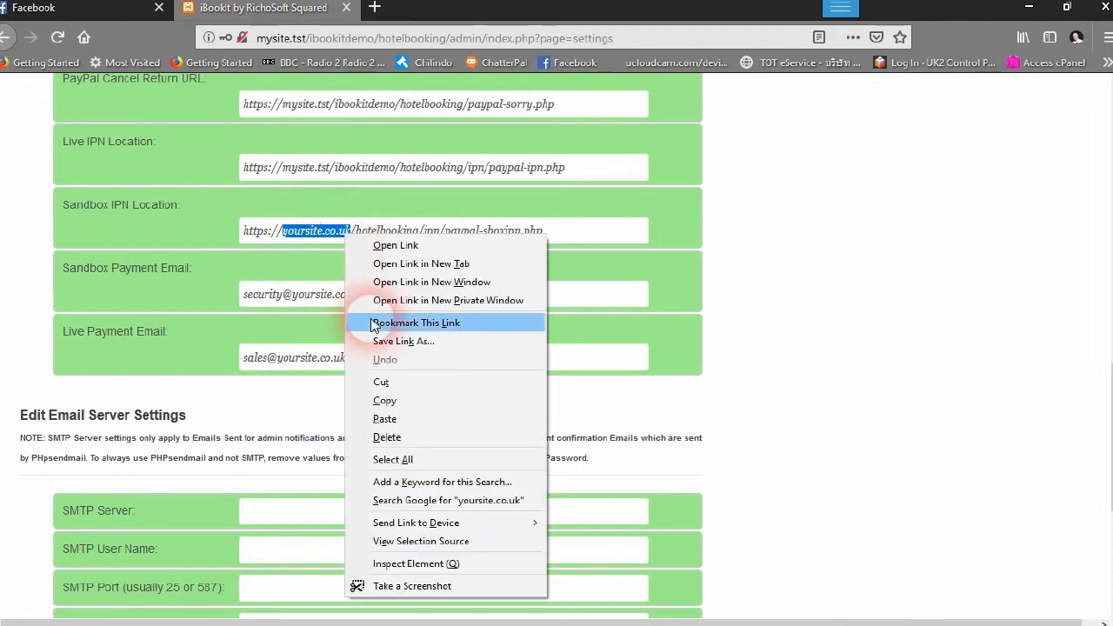
{"action": "left_click", "coordinate": [384, 419]}
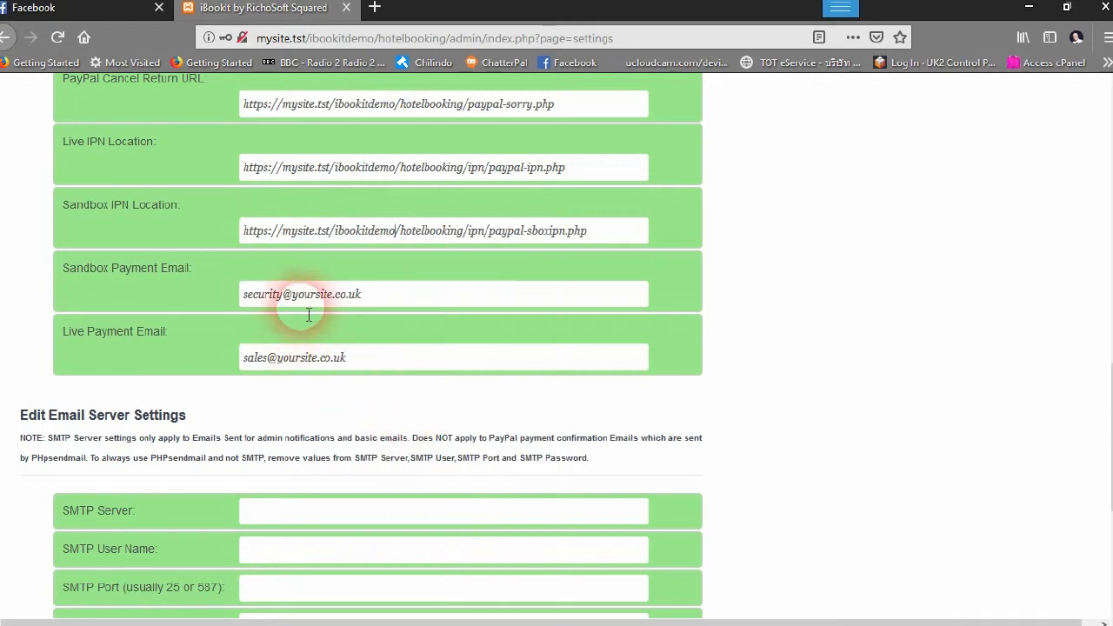
{"action": "scroll", "coordinate": [309, 315], "scroll_direction": "down", "scroll_amount": 2}
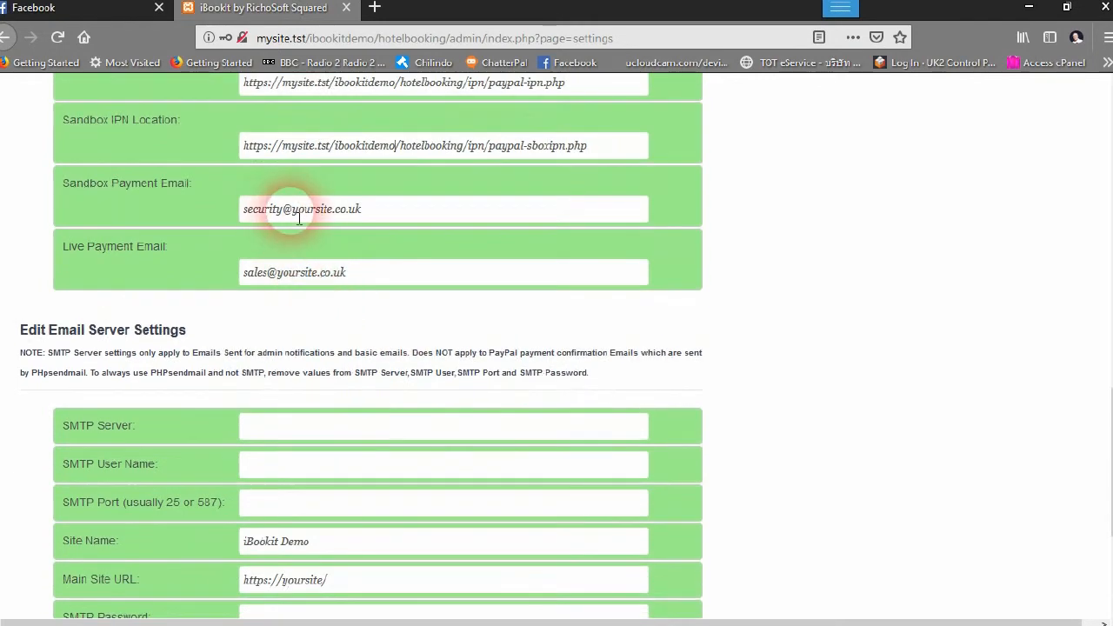
Fill in the Sandbox Payment Email with the suggested sales address
{"action": "left_click_drag", "start_coordinate": [292, 213], "coordinate": [385, 216]}
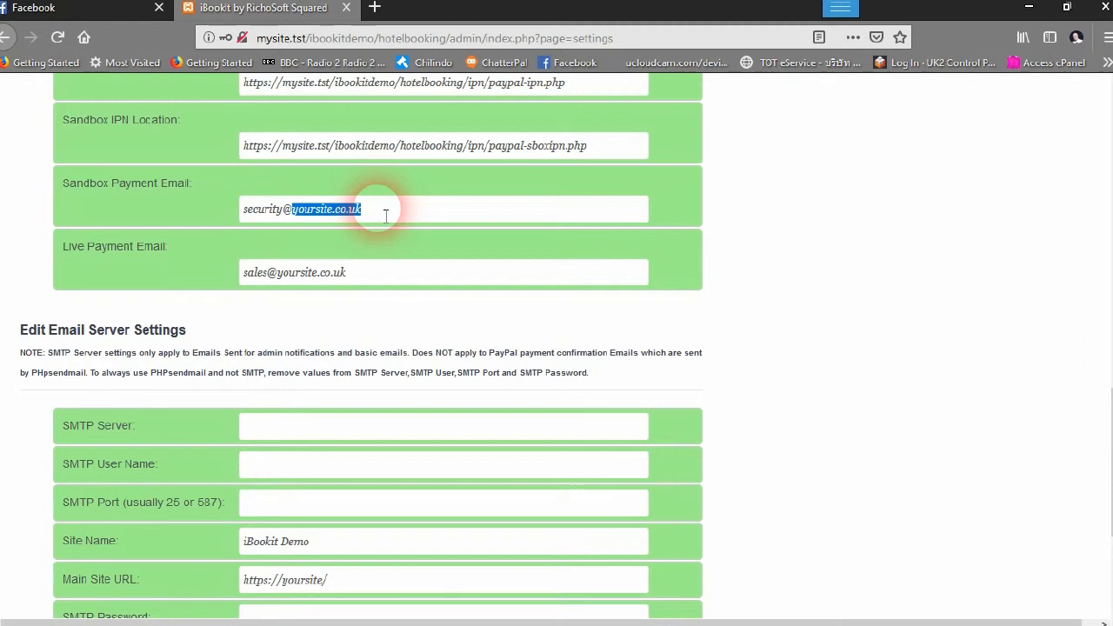
{"action": "type", "text": "richosof"}
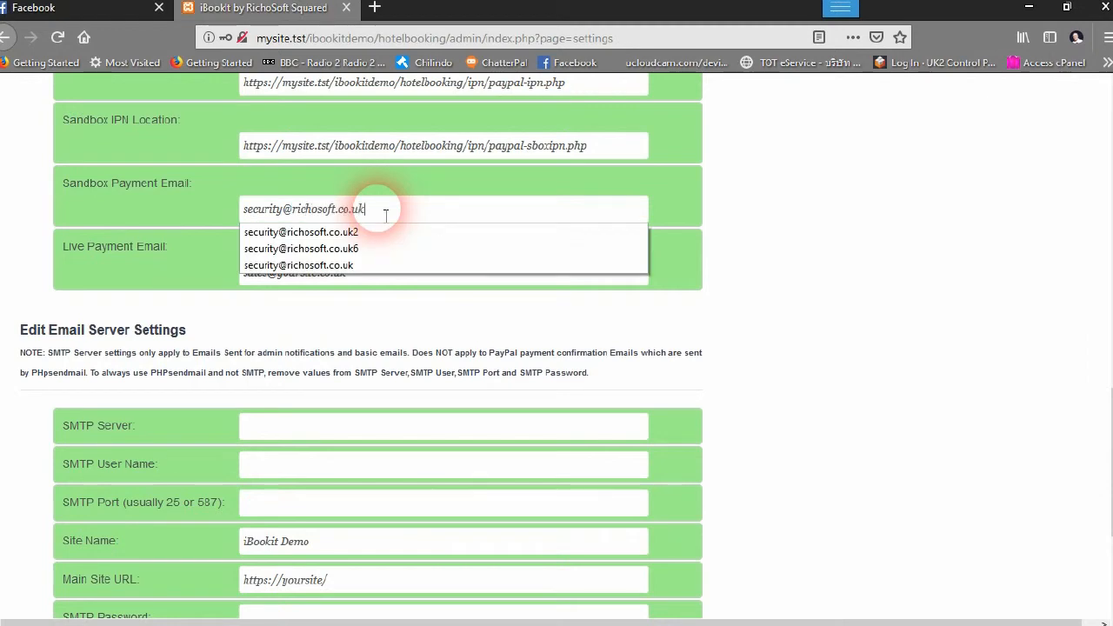
{"action": "left_click", "coordinate": [386, 215]}
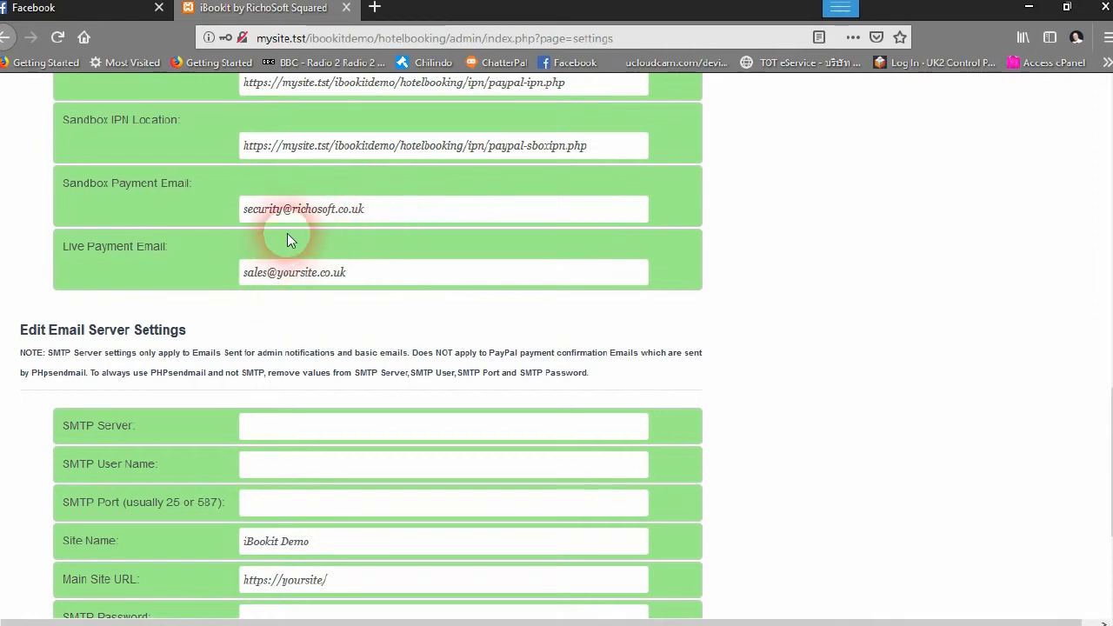
Copy the sandbox email's domain over yoursite.co.uk in the Live Payment Email
{"action": "left_click_drag", "start_coordinate": [292, 210], "coordinate": [378, 211]}
{"action": "right_click", "coordinate": [376, 209]}
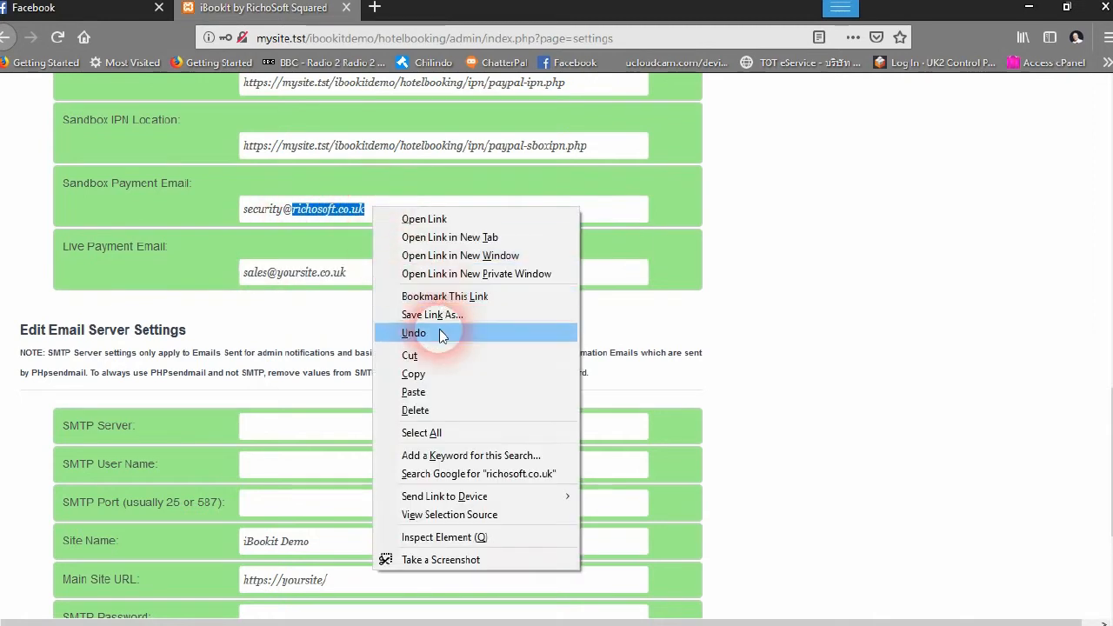
{"action": "left_click", "coordinate": [440, 376]}
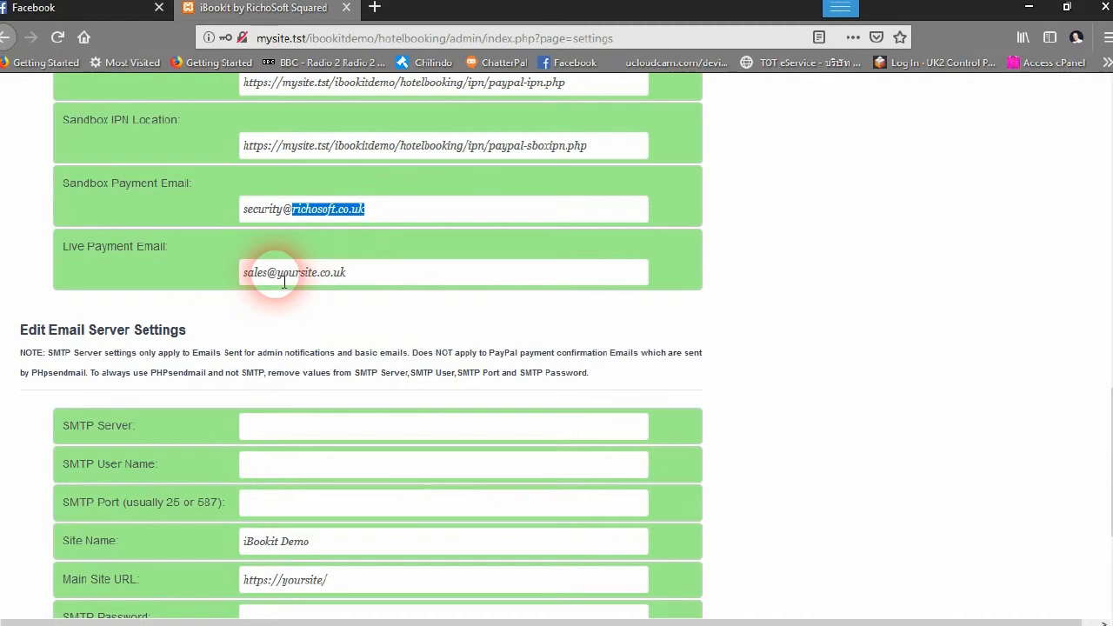
{"action": "left_click_drag", "start_coordinate": [278, 273], "coordinate": [346, 273]}
{"action": "right_click", "coordinate": [352, 273]}
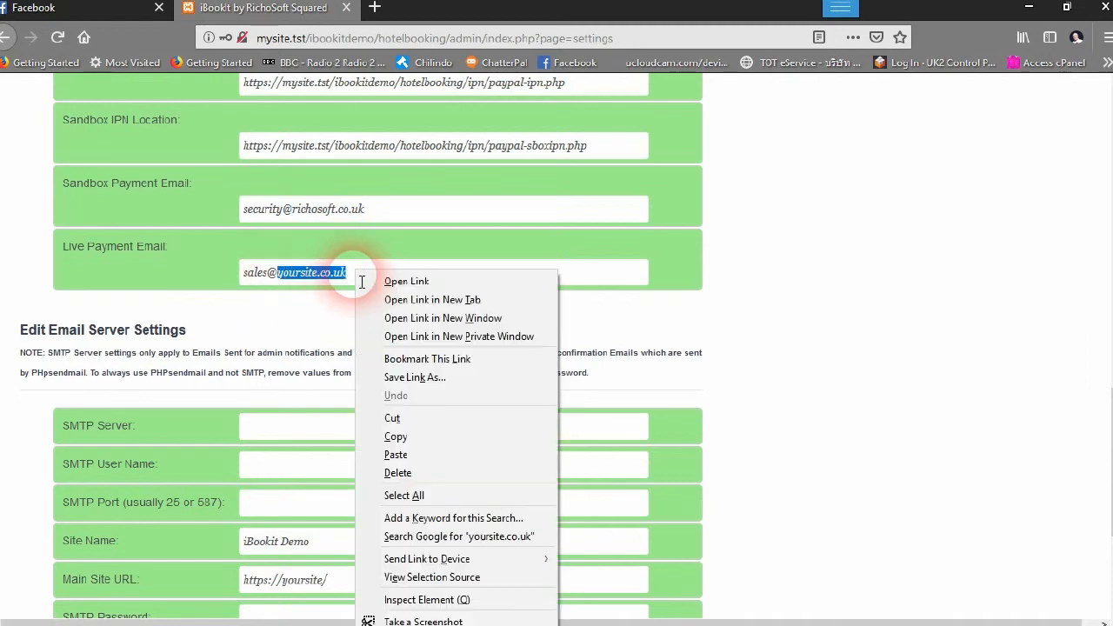
{"action": "left_click", "coordinate": [419, 455]}
{"action": "left_click", "coordinate": [677, 325]}
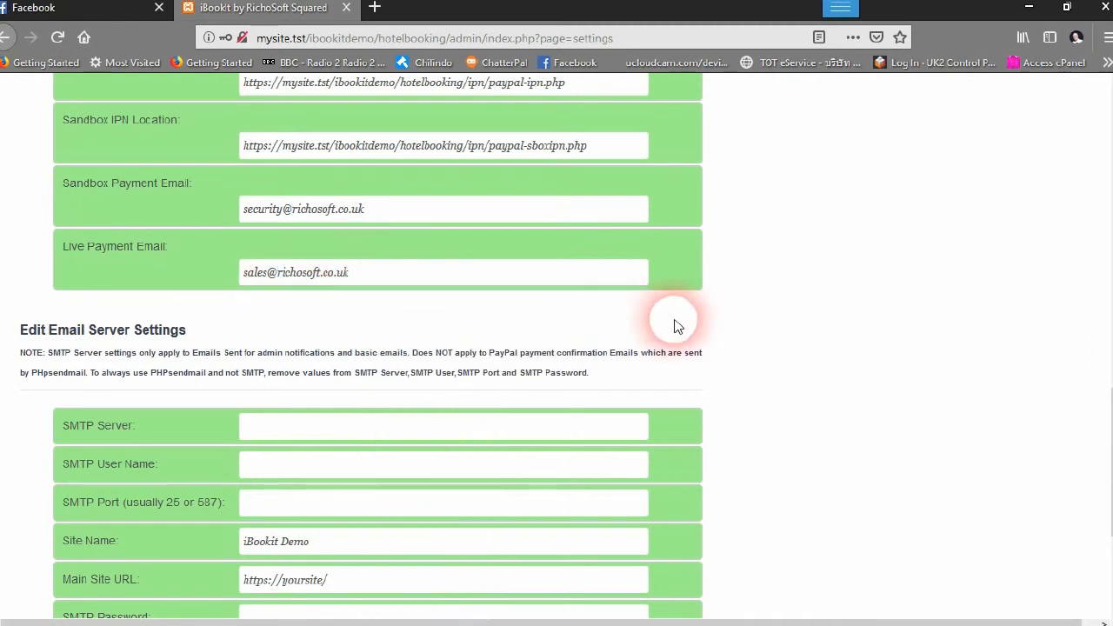
{"action": "scroll", "coordinate": [313, 318], "scroll_direction": "down", "scroll_amount": 3}
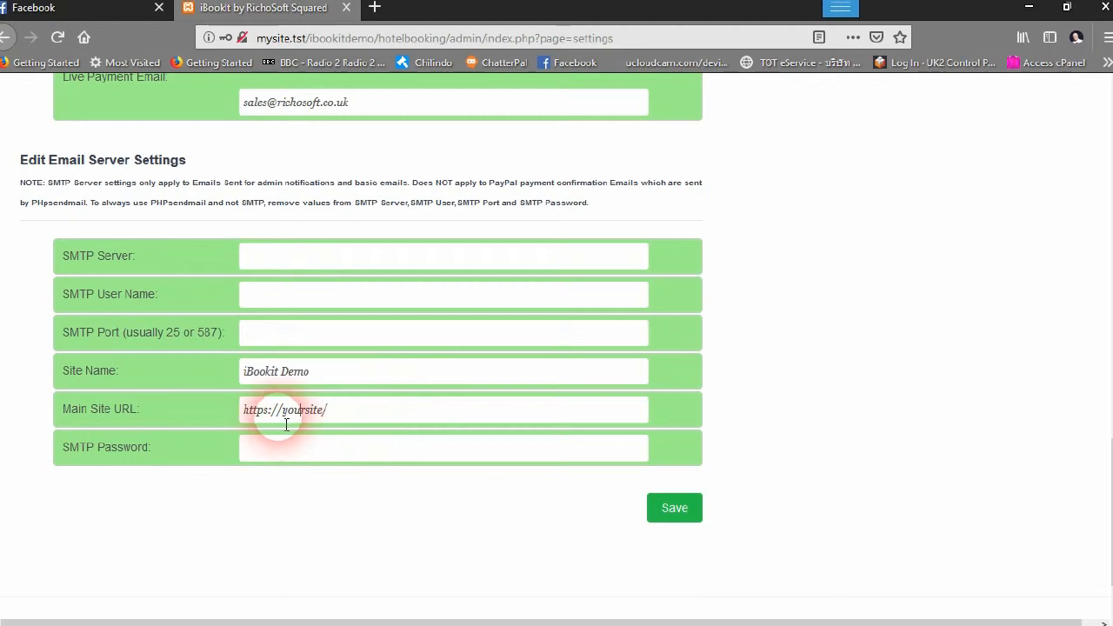
{"action": "left_click_drag", "start_coordinate": [283, 421], "coordinate": [329, 418]}
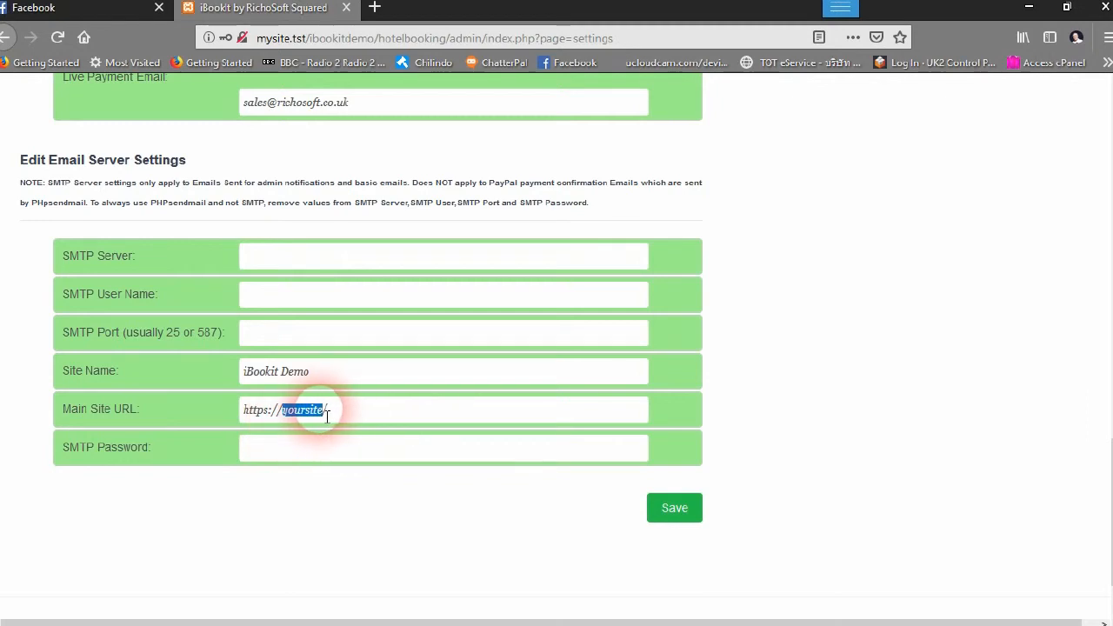
{"action": "right_click", "coordinate": [327, 415]}
{"action": "left_click", "coordinate": [388, 253]}
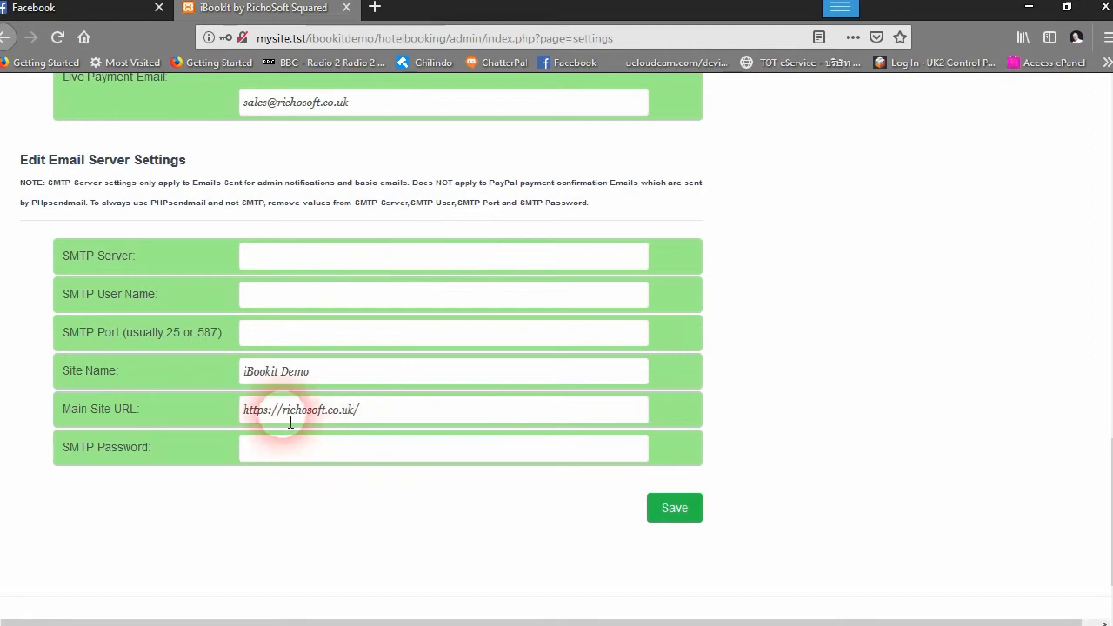
{"action": "left_click_drag", "start_coordinate": [283, 418], "coordinate": [356, 419]}
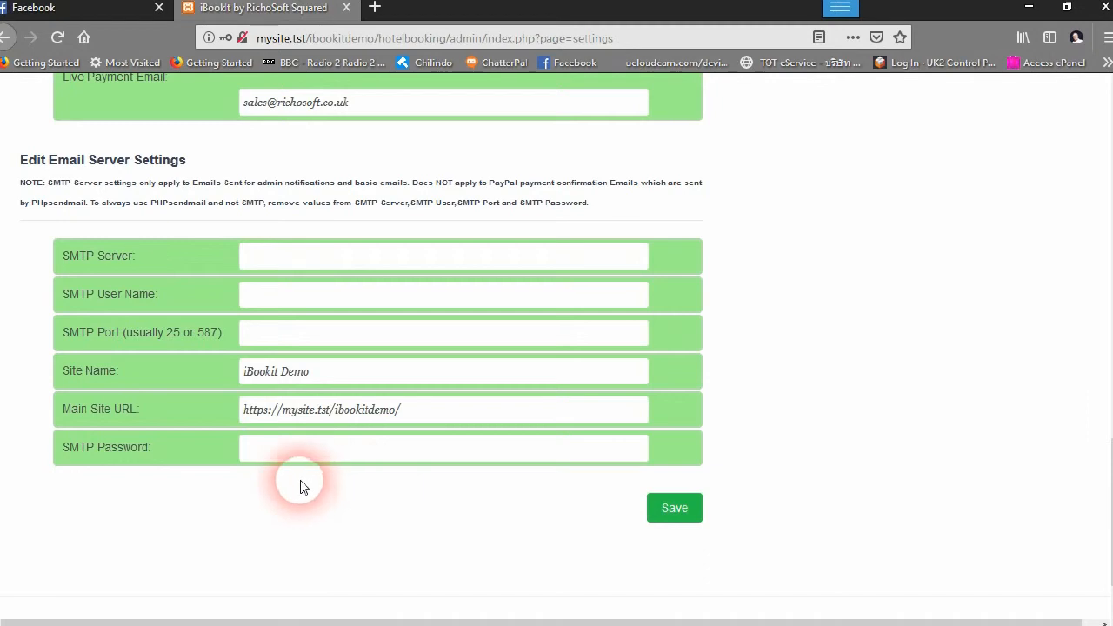
Save the settings and look over the Modify PayPal Settings section
{"action": "left_click", "coordinate": [676, 513]}
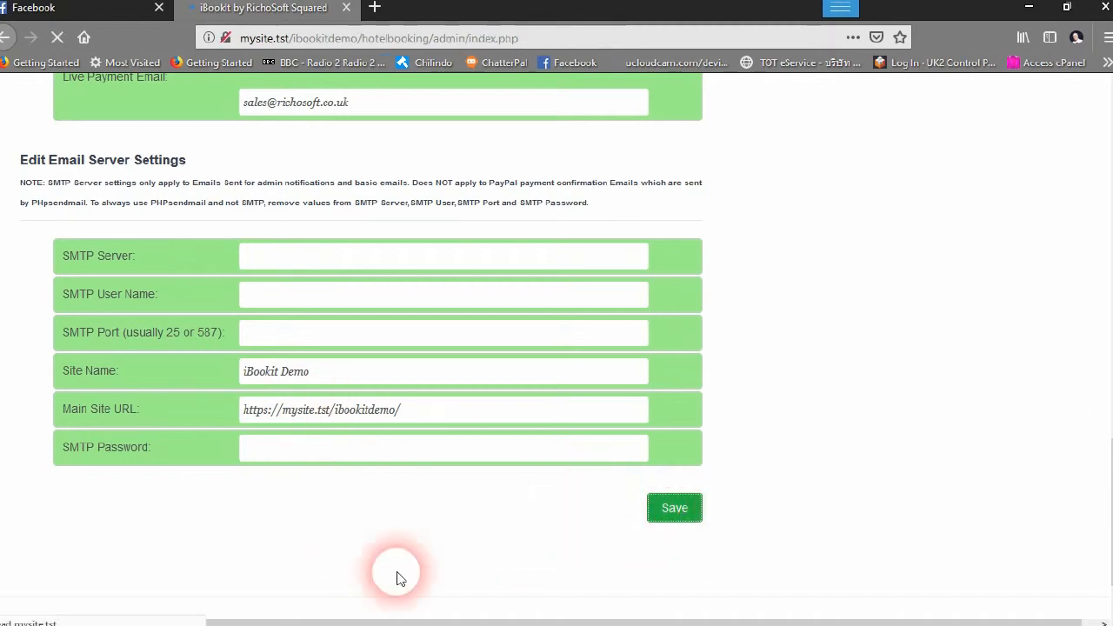
{"action": "scroll", "coordinate": [356, 313], "scroll_direction": "down", "scroll_amount": 6}
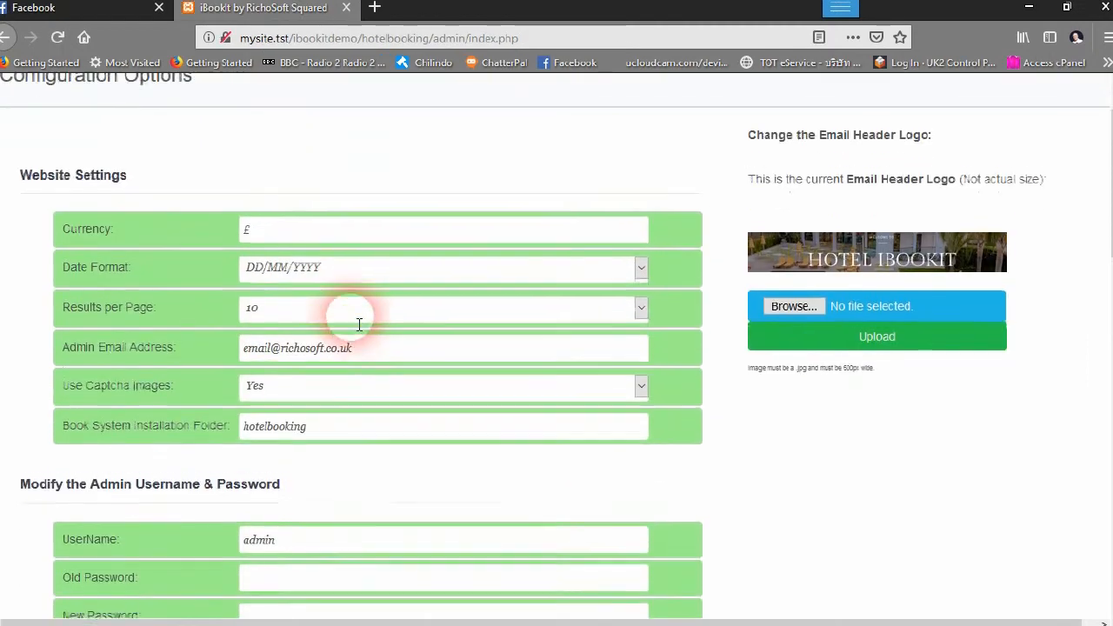
{"action": "scroll", "coordinate": [352, 328], "scroll_direction": "down", "scroll_amount": 2}
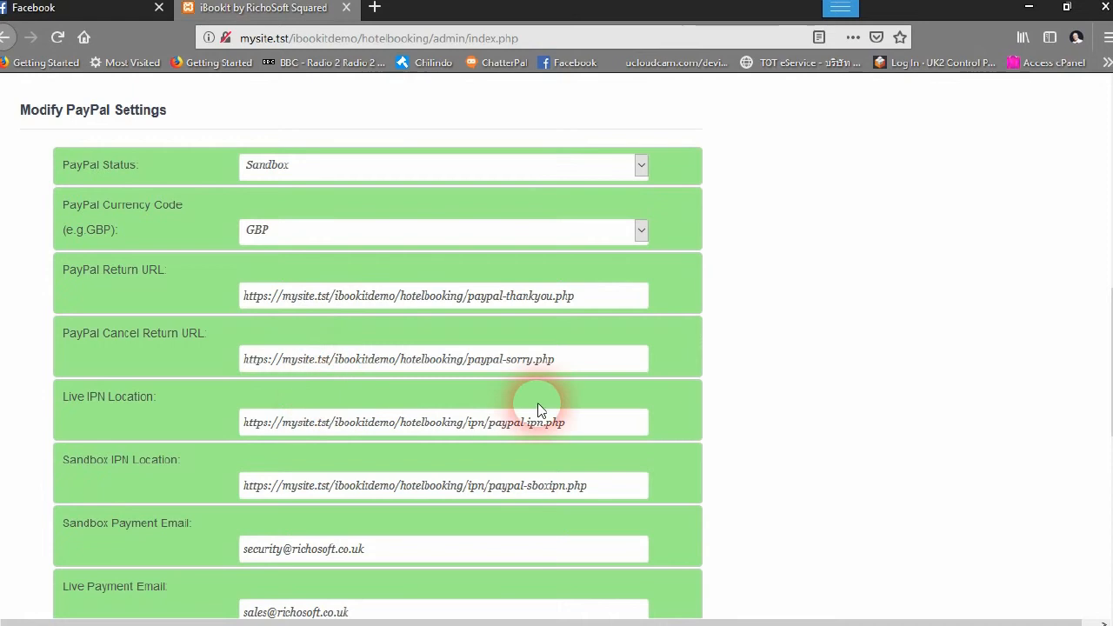
{"action": "scroll", "coordinate": [537, 409], "scroll_direction": "up", "scroll_amount": 3}
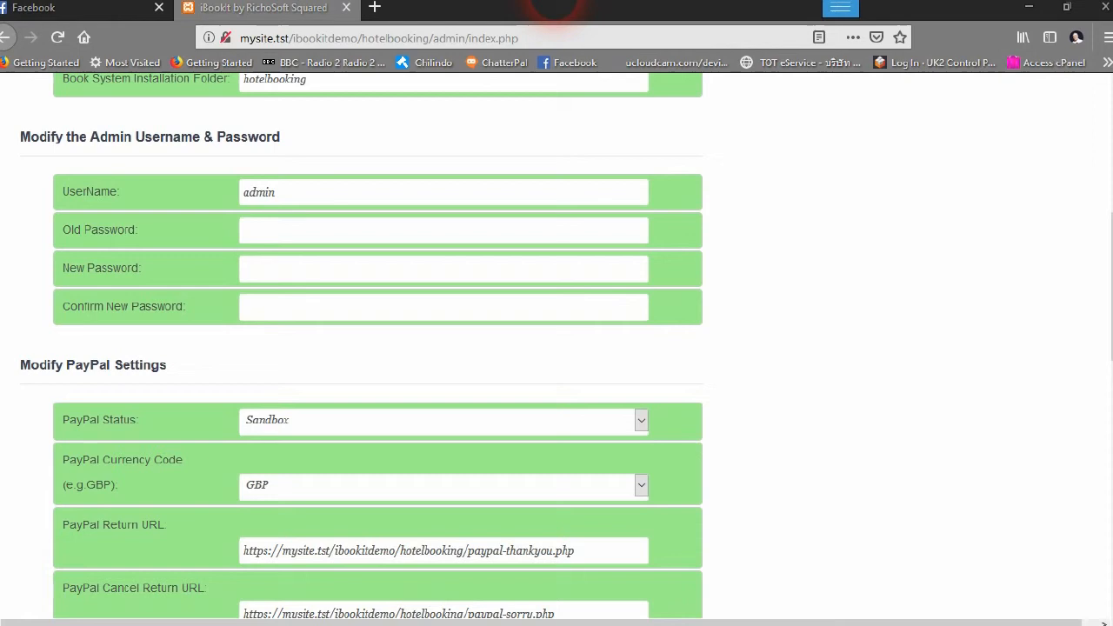
{"action": "scroll", "coordinate": [889, 320], "scroll_direction": "up", "scroll_amount": 5}
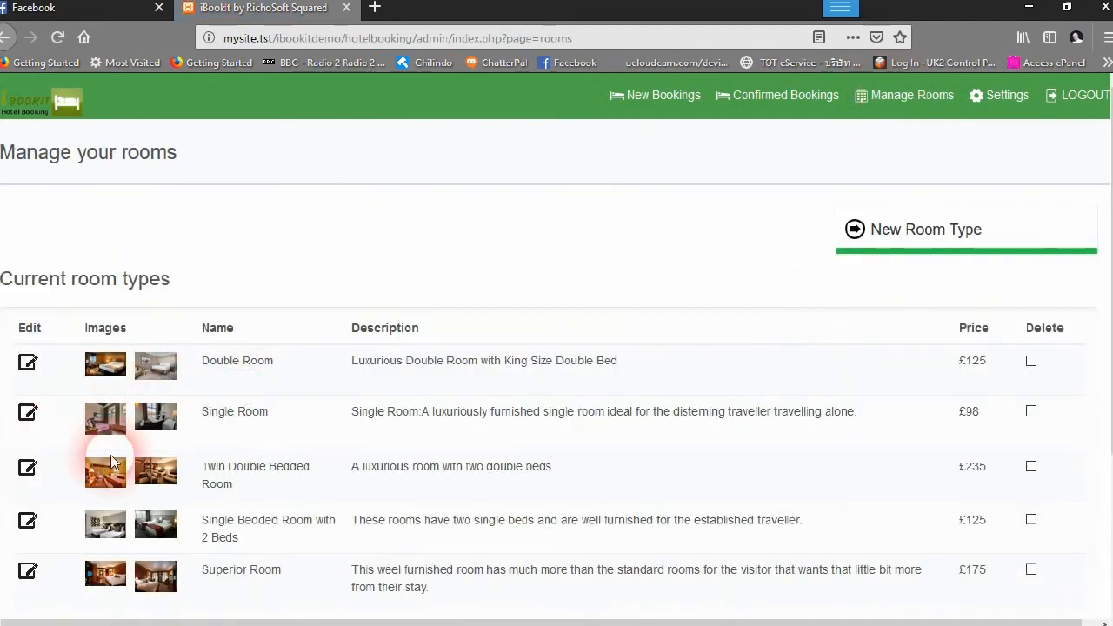
{"action": "scroll", "coordinate": [548, 489], "scroll_direction": "down", "scroll_amount": 3}
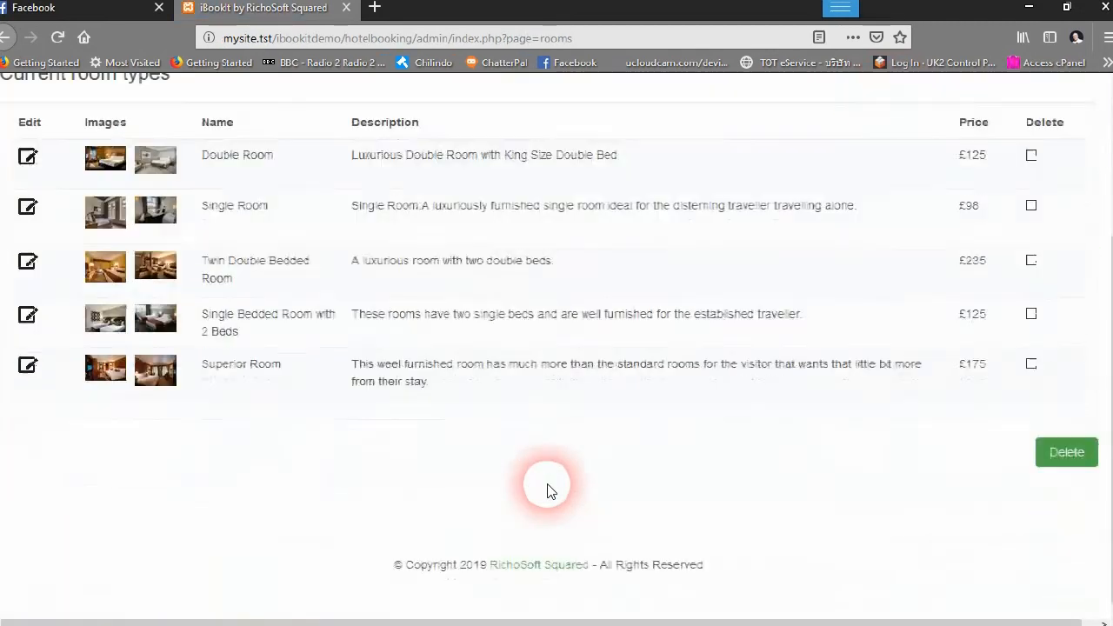
{"action": "scroll", "coordinate": [550, 490], "scroll_direction": "up", "scroll_amount": 3}
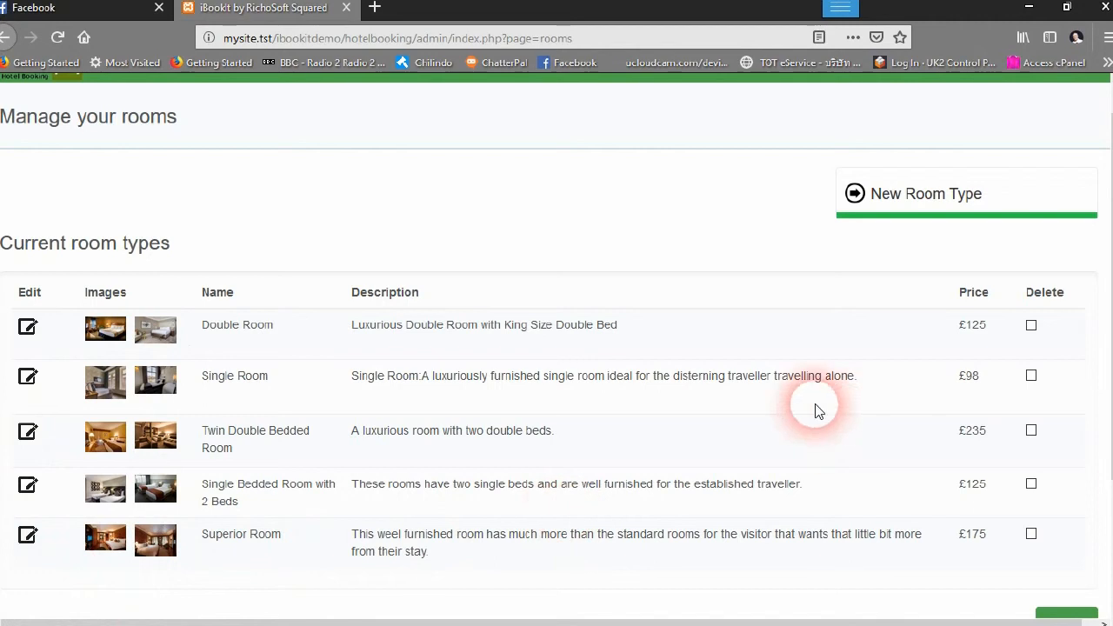
{"action": "left_click", "coordinate": [28, 331]}
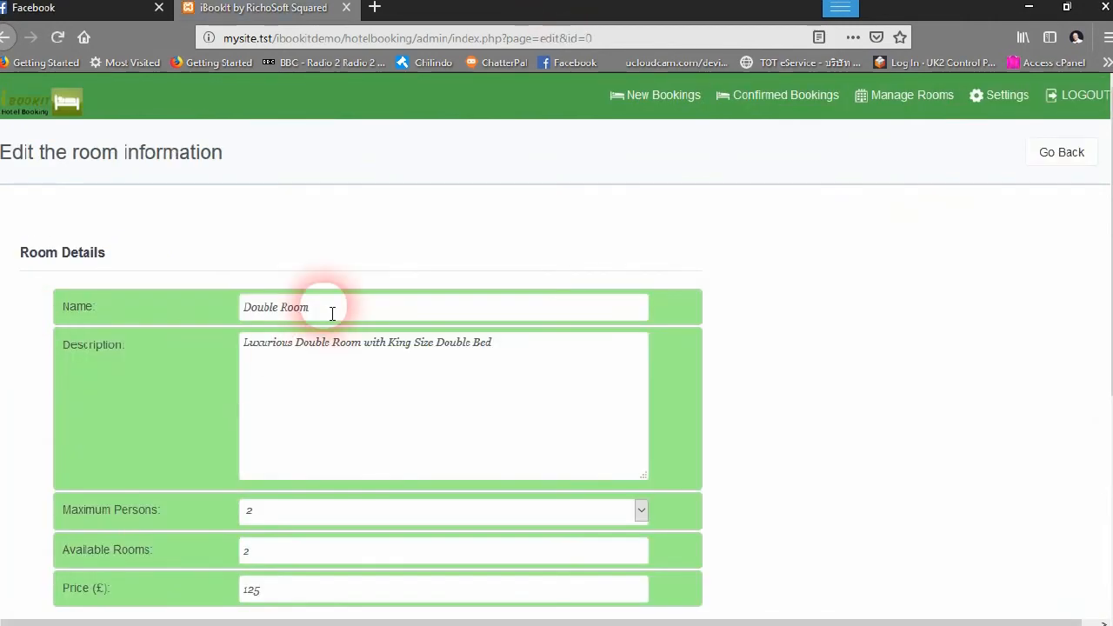
{"action": "scroll", "coordinate": [432, 471], "scroll_direction": "down", "scroll_amount": 1}
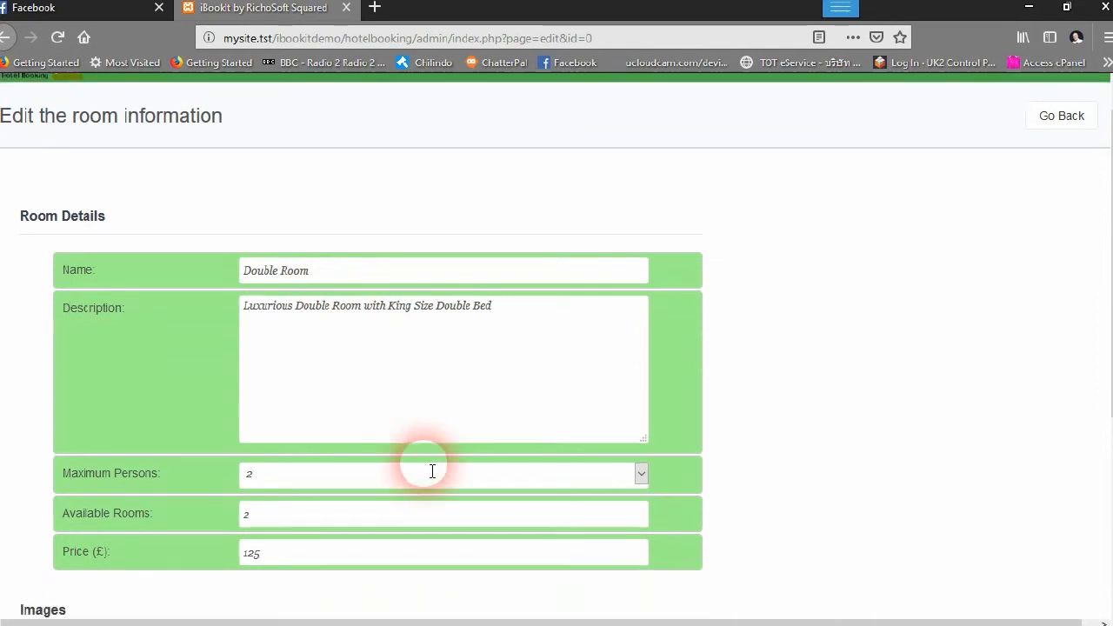
{"action": "scroll", "coordinate": [433, 471], "scroll_direction": "down", "scroll_amount": 3}
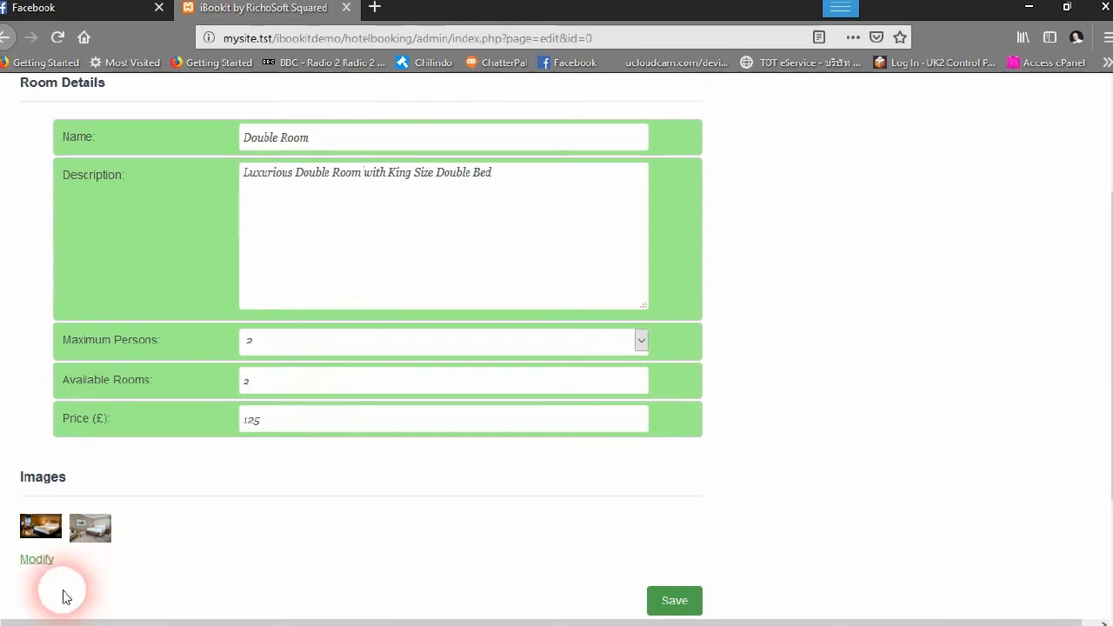
{"action": "mouse_move", "coordinate": [37, 532]}
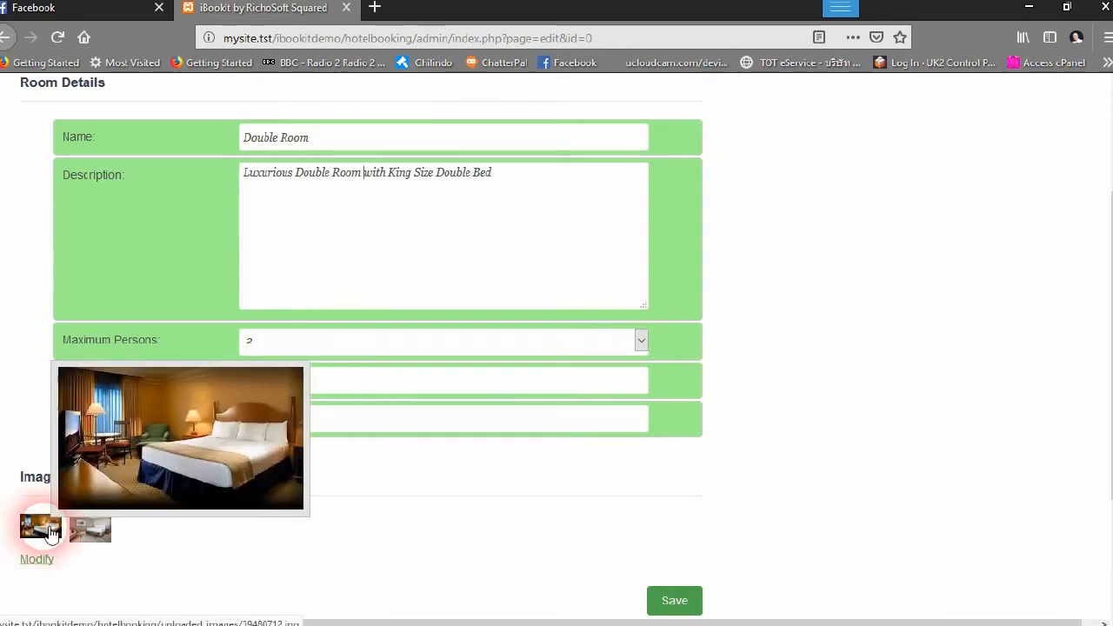
{"action": "scroll", "coordinate": [43, 385], "scroll_direction": "up", "scroll_amount": 3}
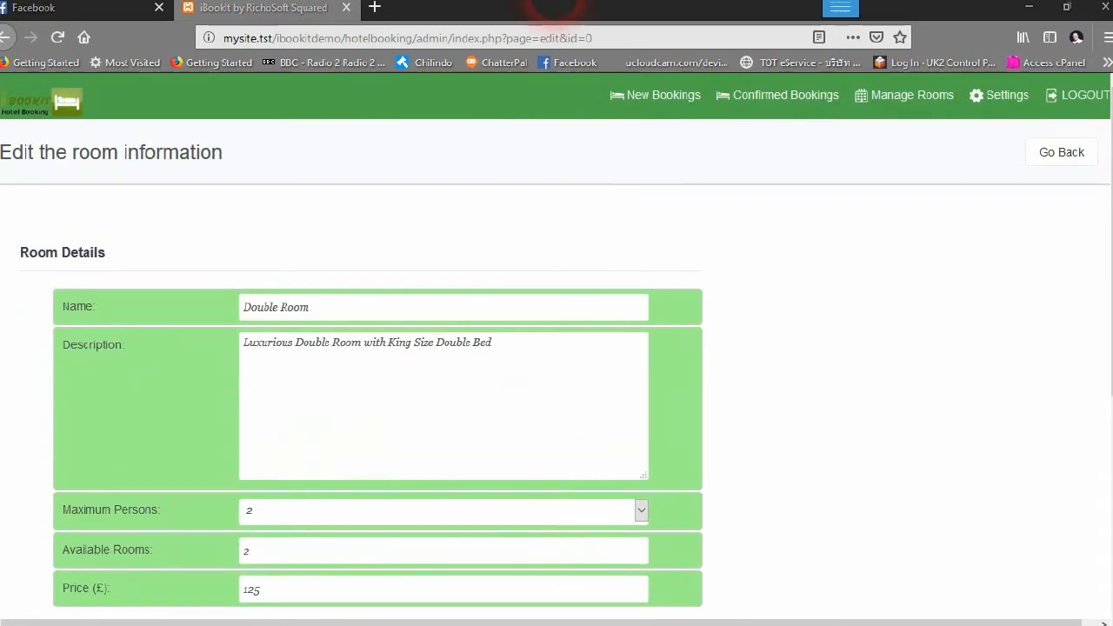
{"action": "left_click", "coordinate": [5, 38]}
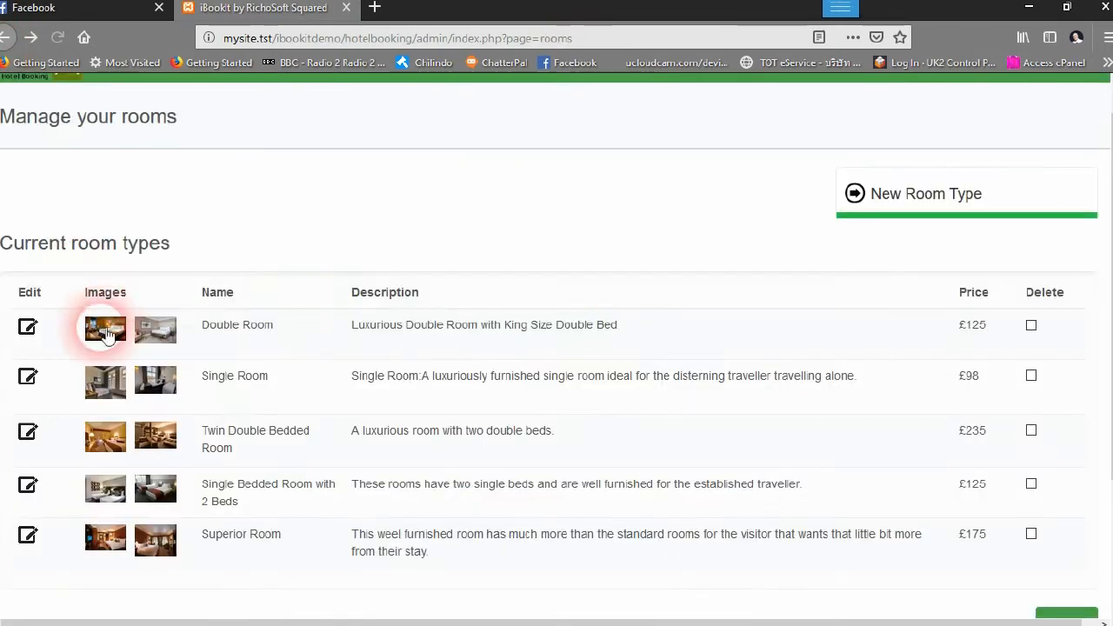
{"action": "scroll", "coordinate": [726, 279], "scroll_direction": "up", "scroll_amount": 1}
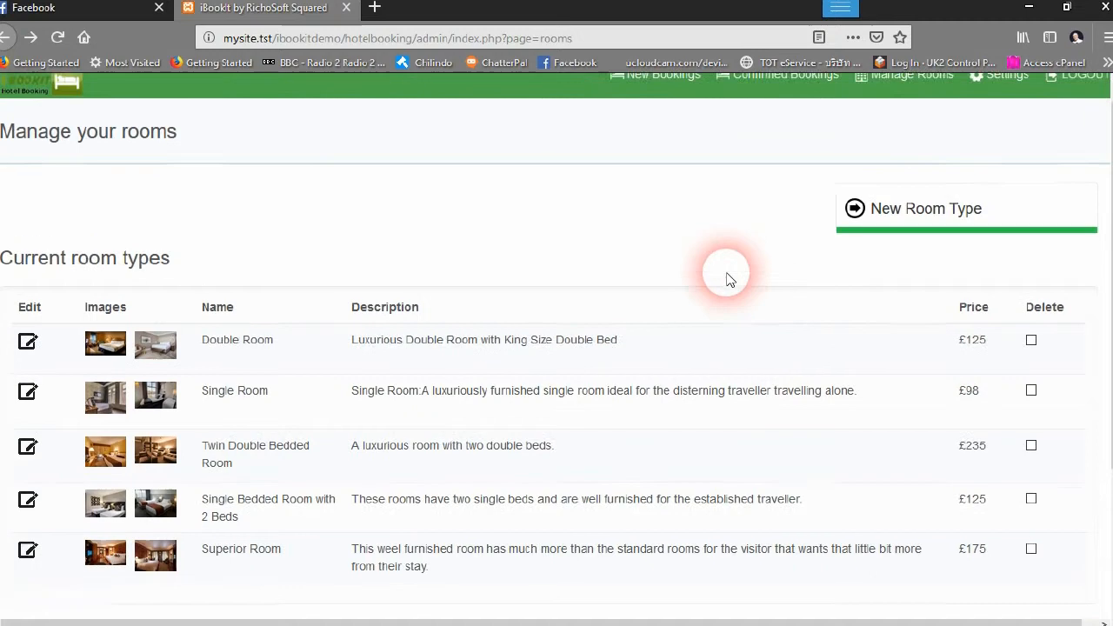
{"action": "left_click", "coordinate": [917, 244]}
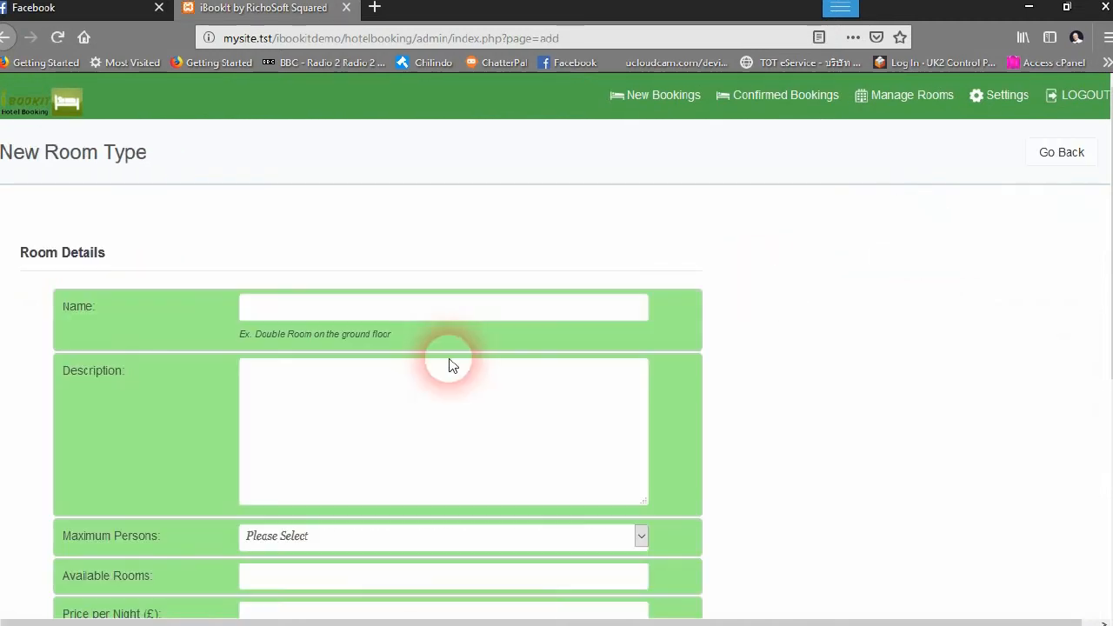
{"action": "scroll", "coordinate": [450, 362], "scroll_direction": "down", "scroll_amount": 3}
{"action": "scroll", "coordinate": [449, 390], "scroll_direction": "down", "scroll_amount": 3}
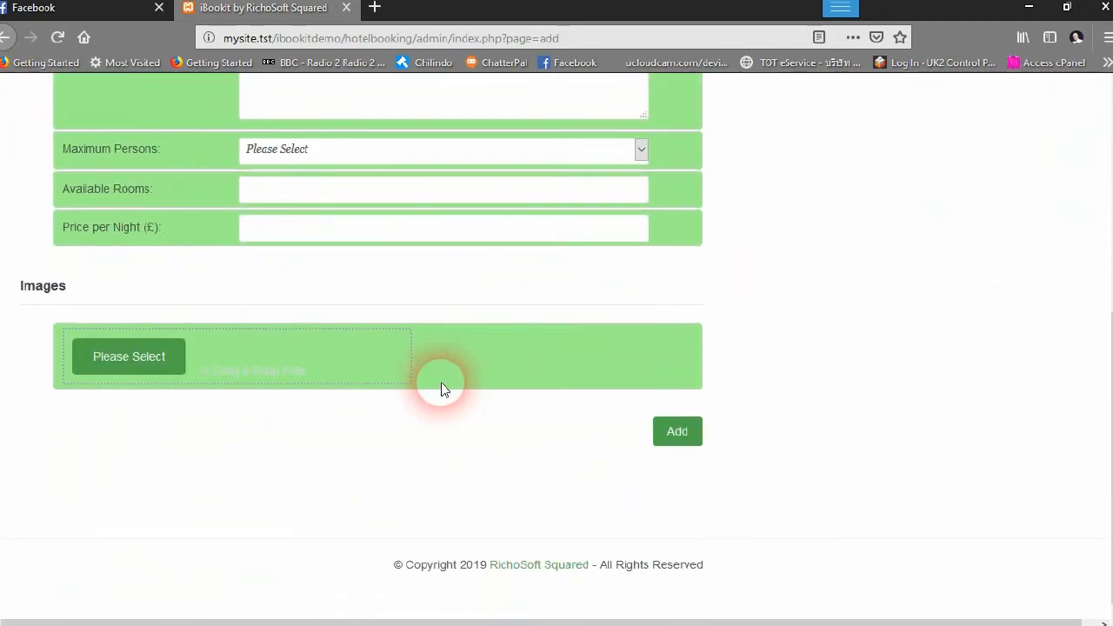
{"action": "scroll", "coordinate": [441, 389], "scroll_direction": "up", "scroll_amount": 5}
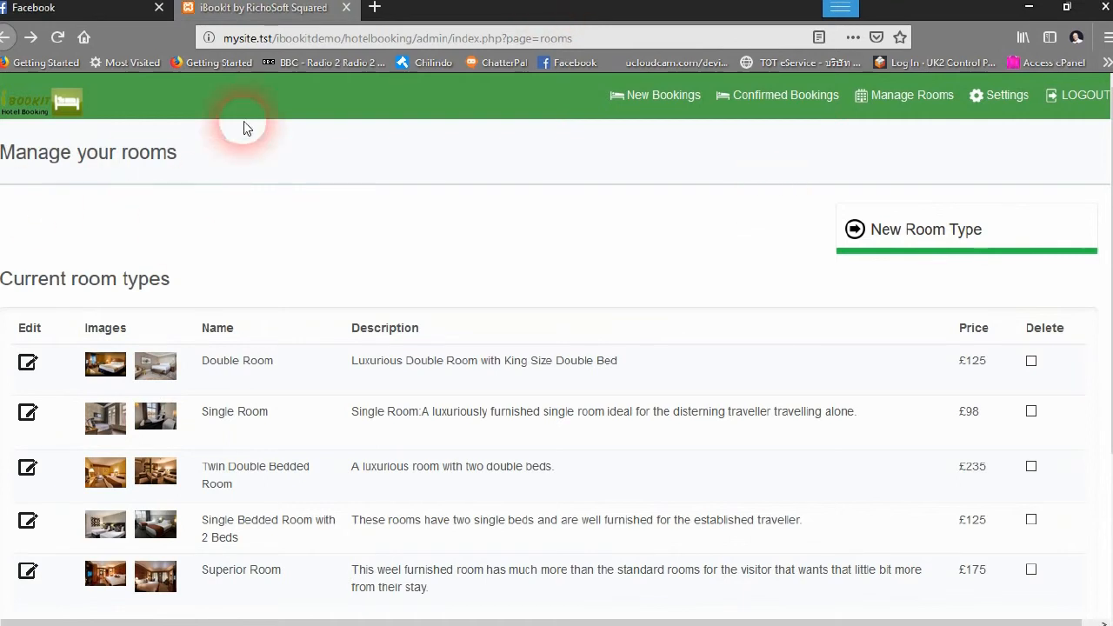
Trim the admin path from the address to load the public booking home page
{"action": "left_click", "coordinate": [453, 39]}
{"action": "left_click", "coordinate": [427, 39]}
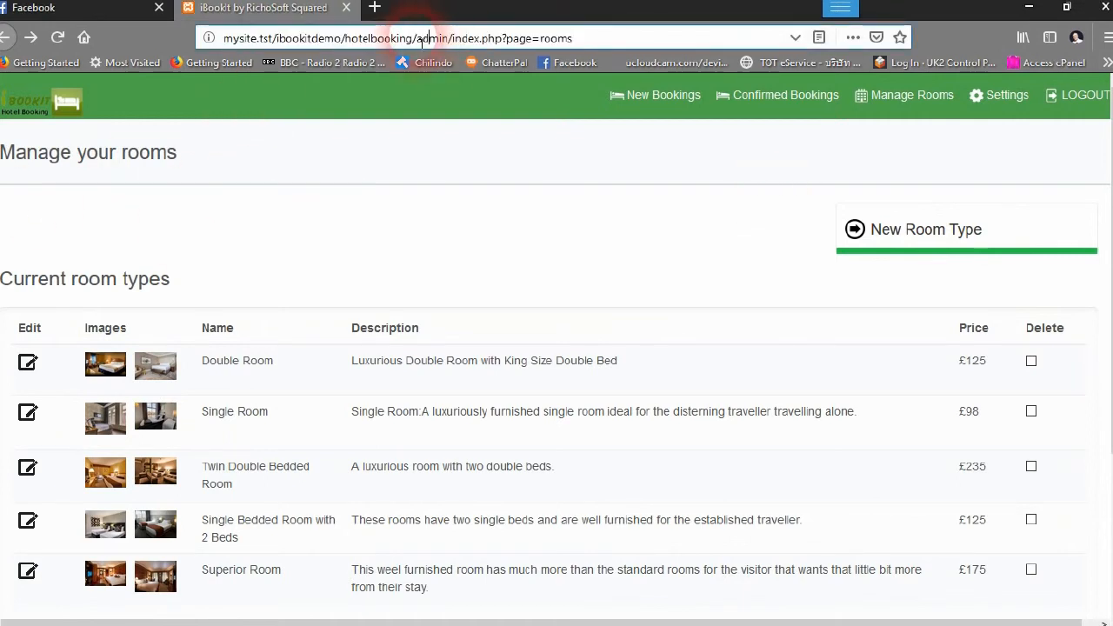
{"action": "left_click_drag", "start_coordinate": [426, 40], "coordinate": [700, 43]}
{"action": "key", "text": "BackSpace"}
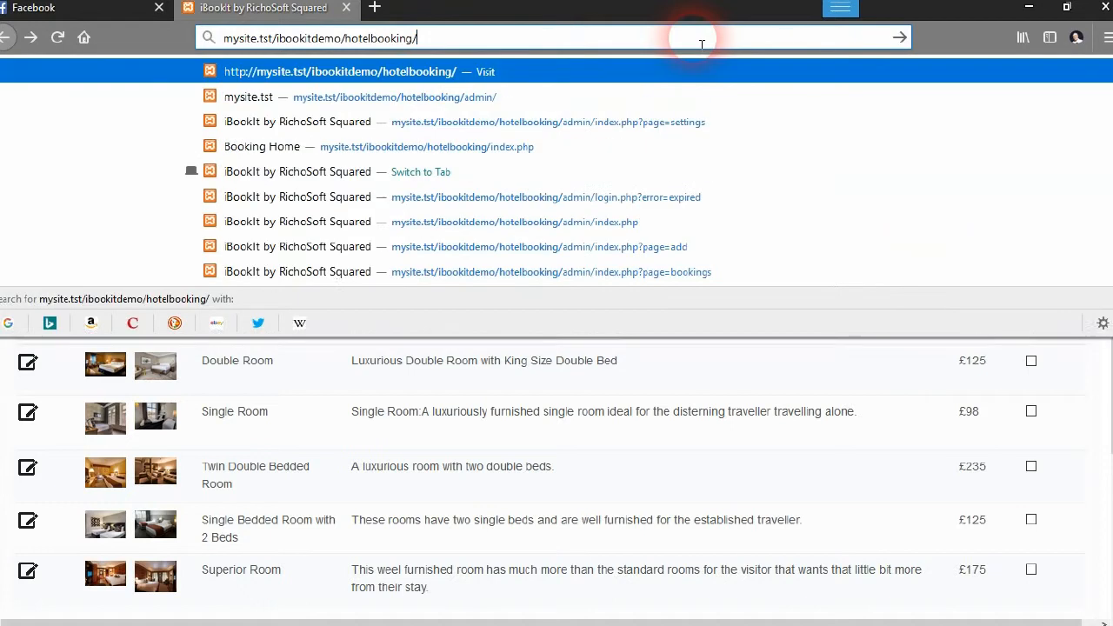
{"action": "key", "text": "Return"}
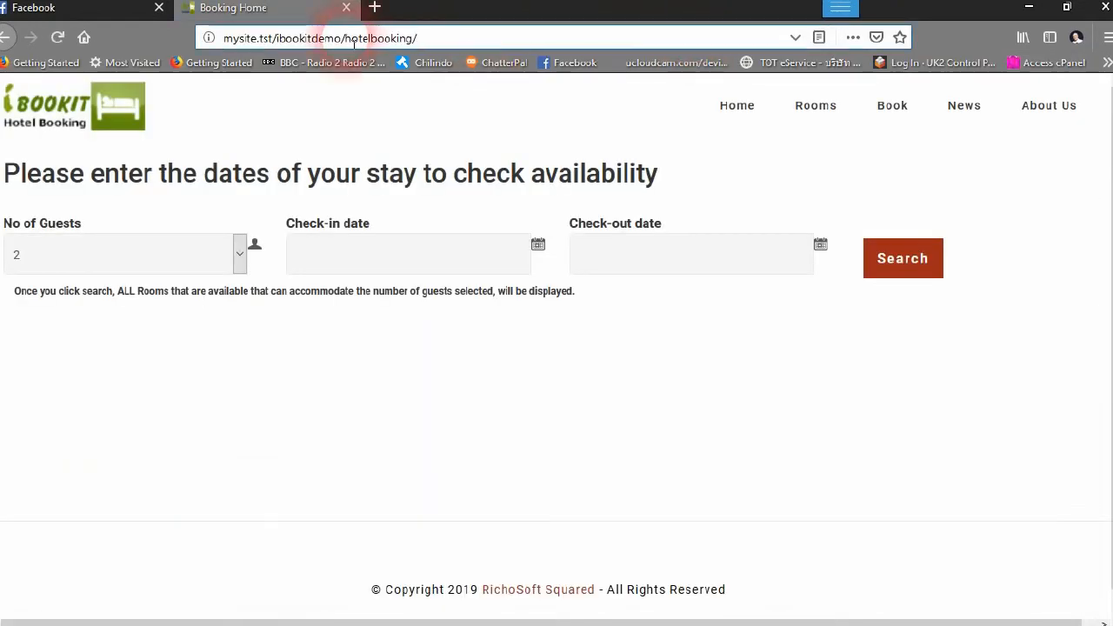
{"action": "left_click_drag", "start_coordinate": [345, 41], "coordinate": [548, 46]}
{"action": "key", "text": "BackSpace"}
{"action": "key", "text": "Return"}
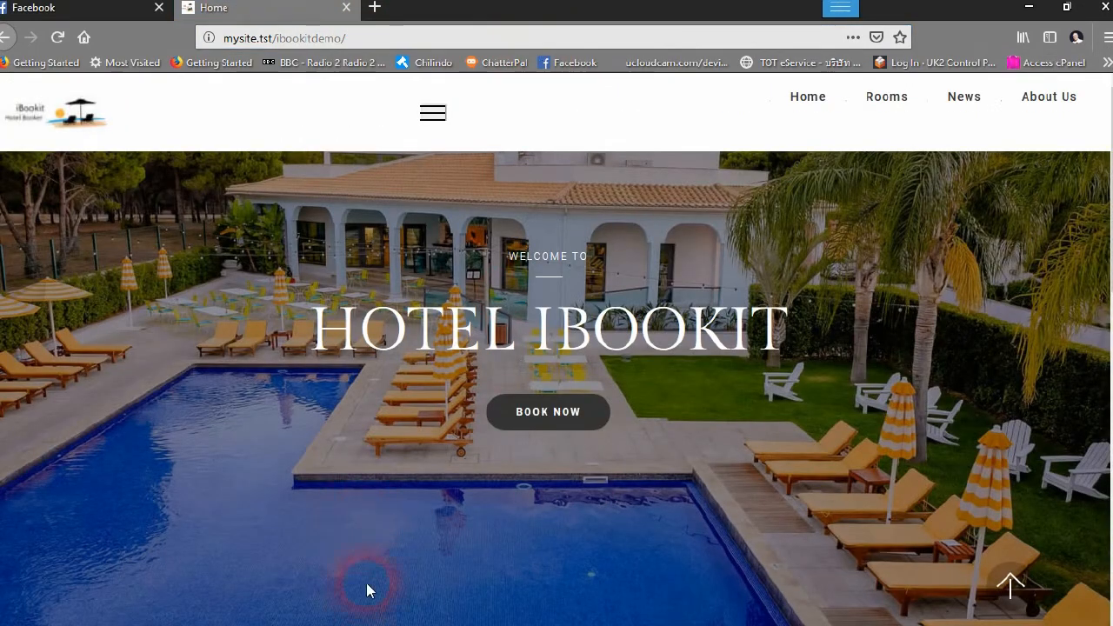
{"action": "scroll", "coordinate": [405, 524], "scroll_direction": "down", "scroll_amount": 3}
{"action": "scroll", "coordinate": [651, 480], "scroll_direction": "up", "scroll_amount": 2}
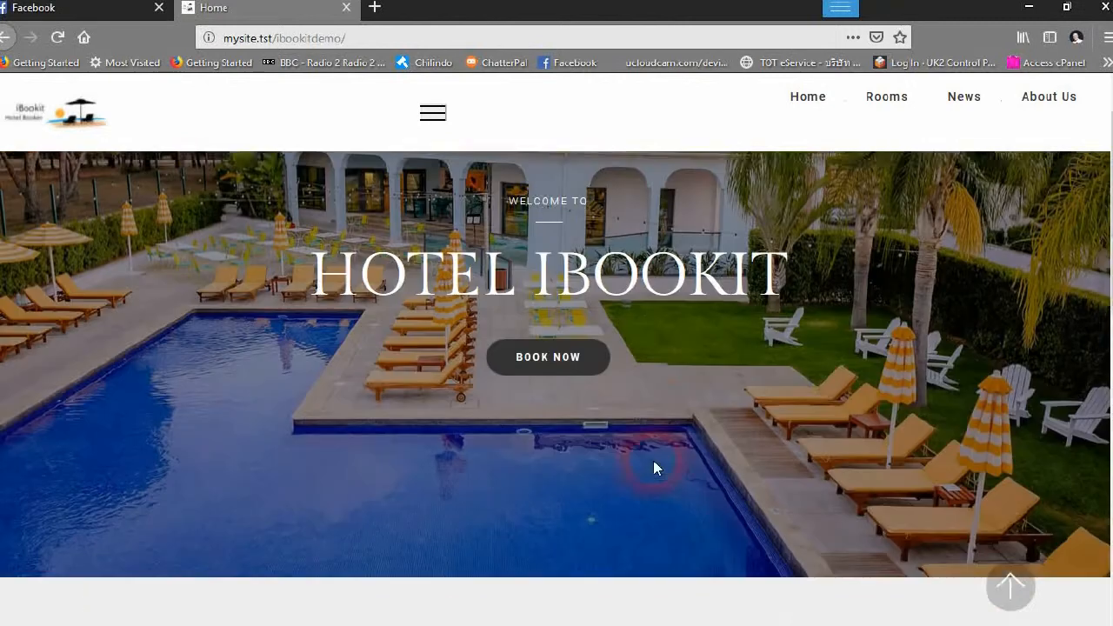
{"action": "scroll", "coordinate": [654, 463], "scroll_direction": "up", "scroll_amount": 1}
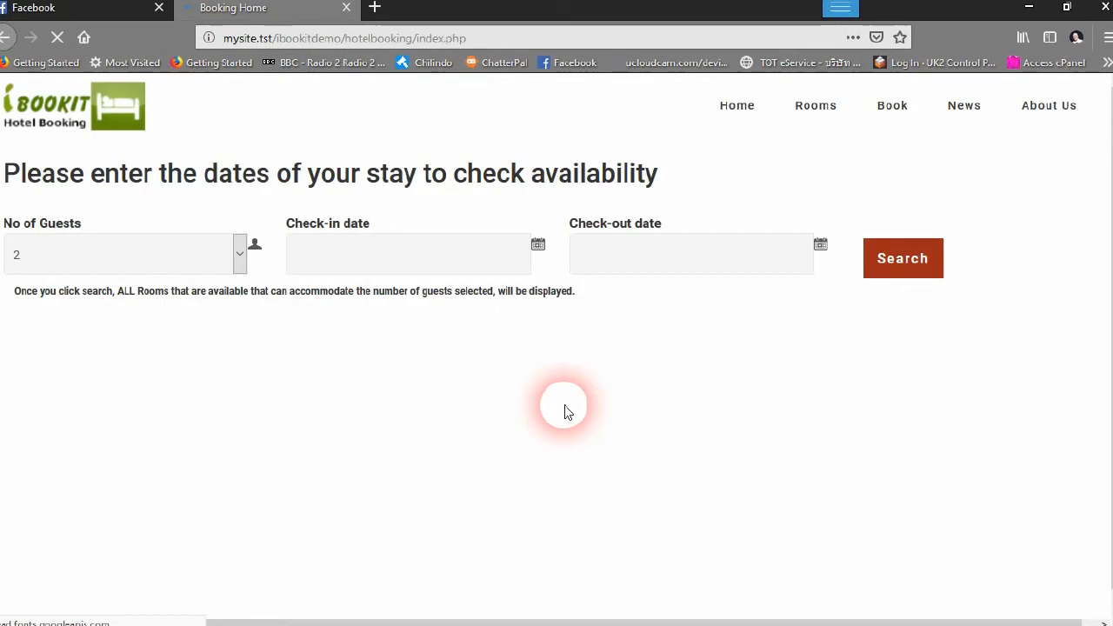
Search availability for 2 guests, checking in 20 June and out 22 June 2019
{"action": "left_click", "coordinate": [63, 256]}
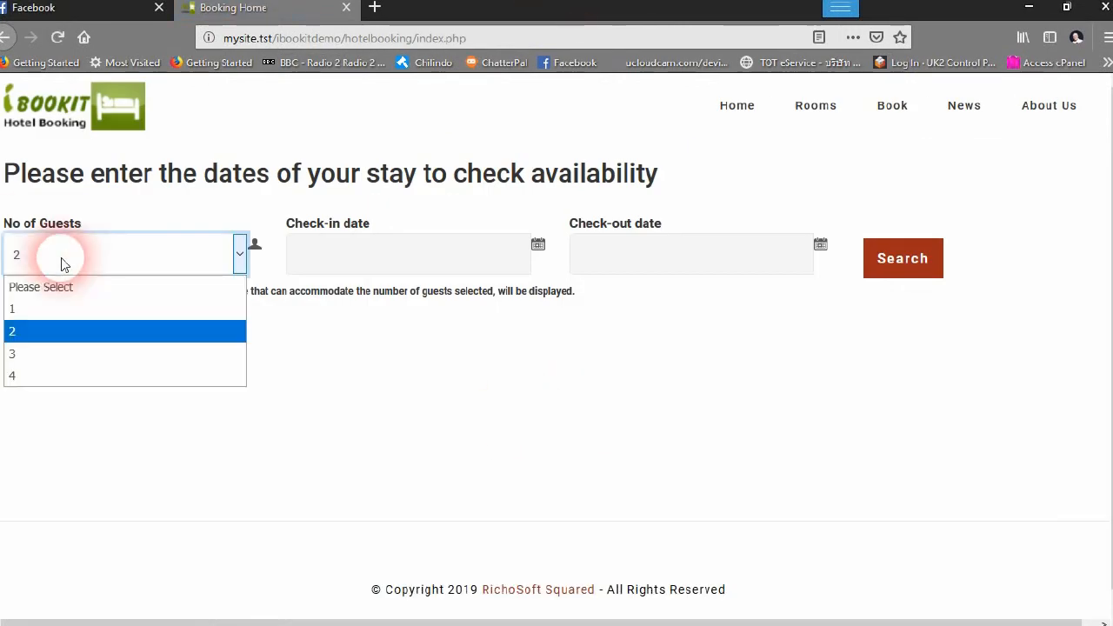
{"action": "left_click", "coordinate": [60, 258]}
{"action": "left_click", "coordinate": [422, 267]}
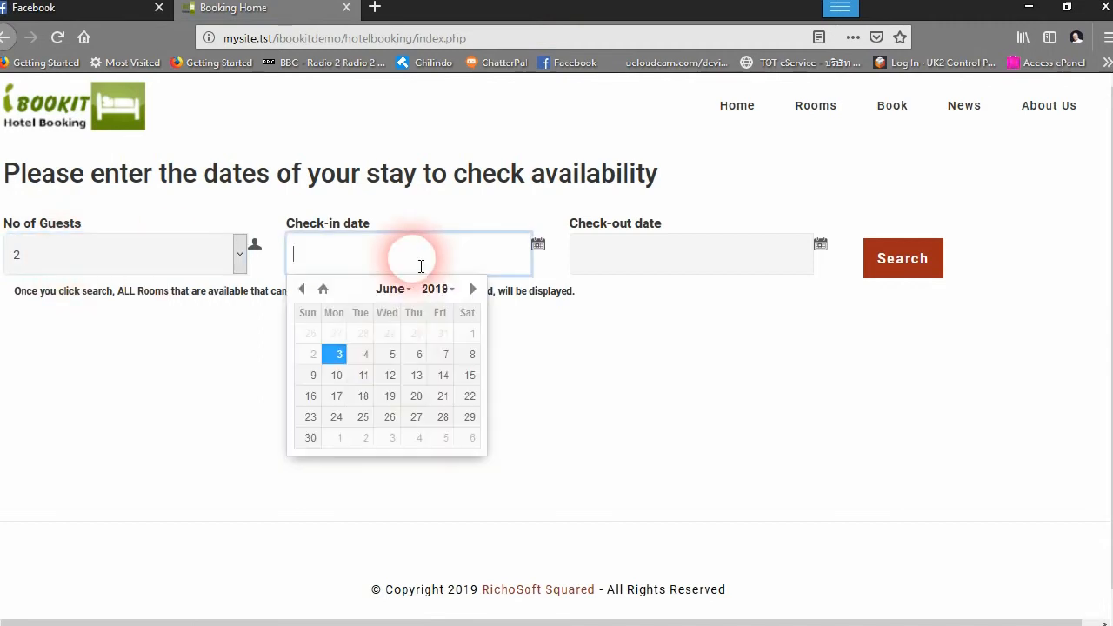
{"action": "left_click", "coordinate": [416, 396]}
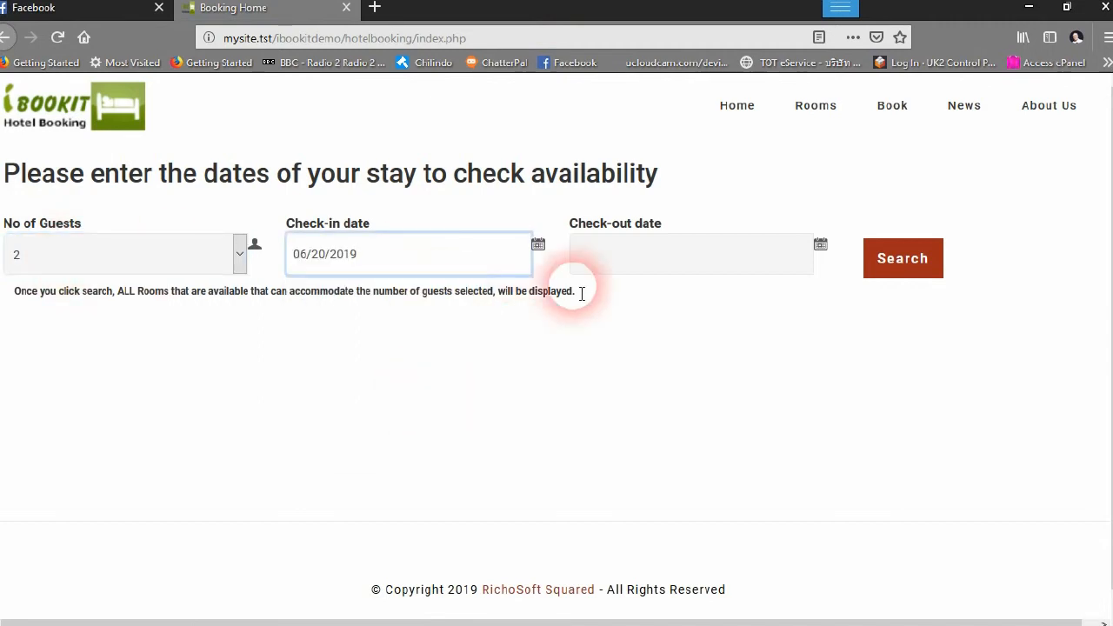
{"action": "left_click", "coordinate": [619, 265]}
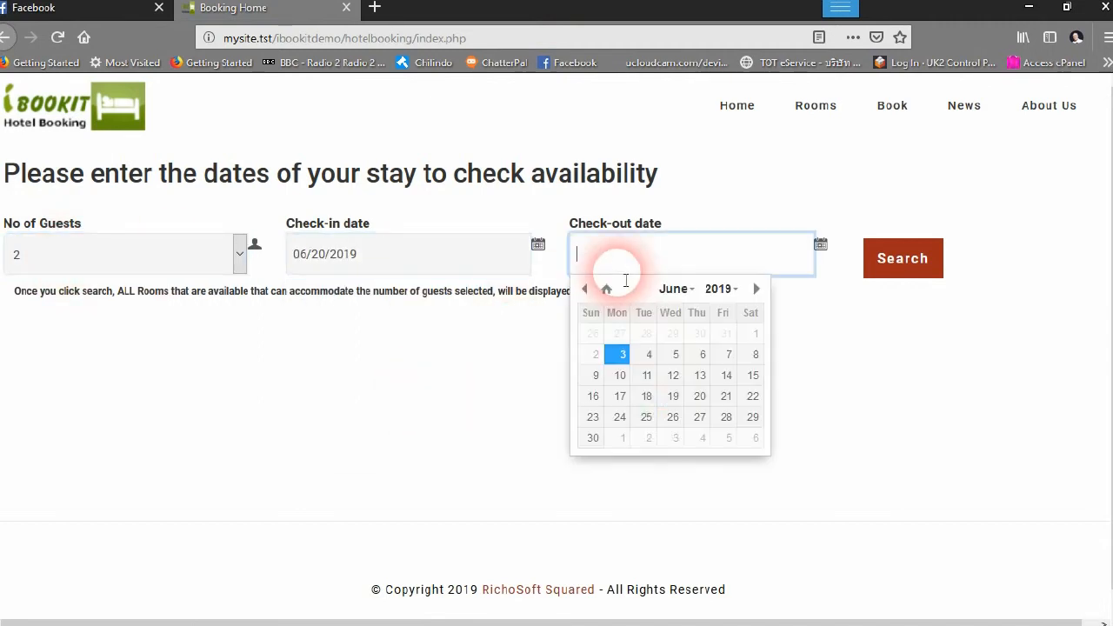
{"action": "left_click", "coordinate": [753, 395]}
{"action": "left_click", "coordinate": [903, 259]}
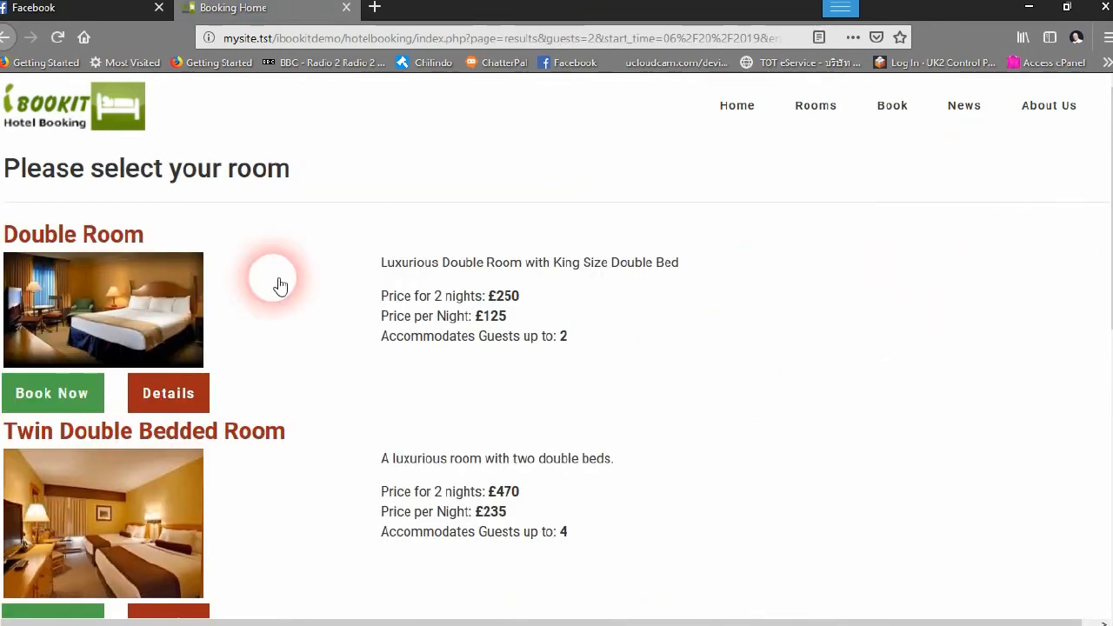
Browse the results, view the Double Room details and photo, then return to the list
{"action": "scroll", "coordinate": [526, 356], "scroll_direction": "down", "scroll_amount": 2}
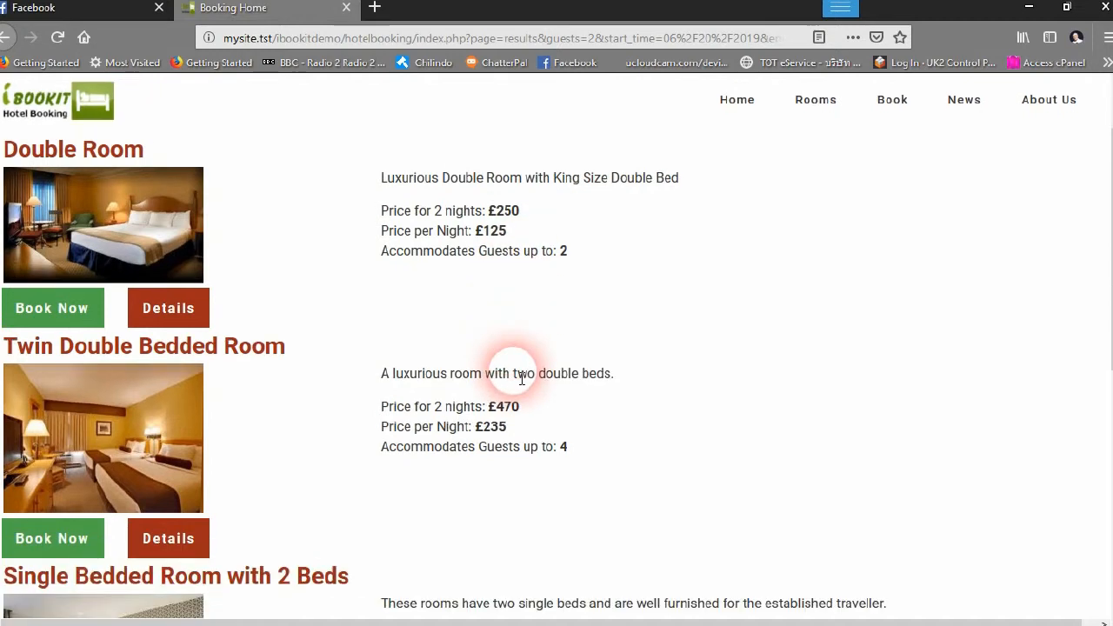
{"action": "scroll", "coordinate": [522, 378], "scroll_direction": "down", "scroll_amount": 2}
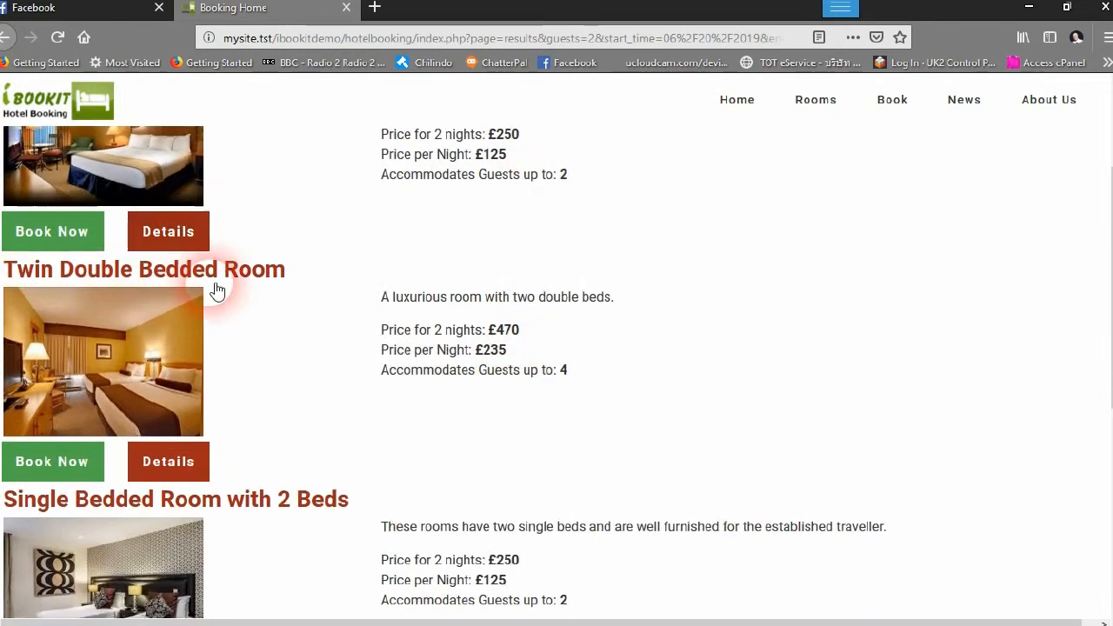
{"action": "scroll", "coordinate": [191, 348], "scroll_direction": "up", "scroll_amount": 4}
{"action": "left_click", "coordinate": [165, 395]}
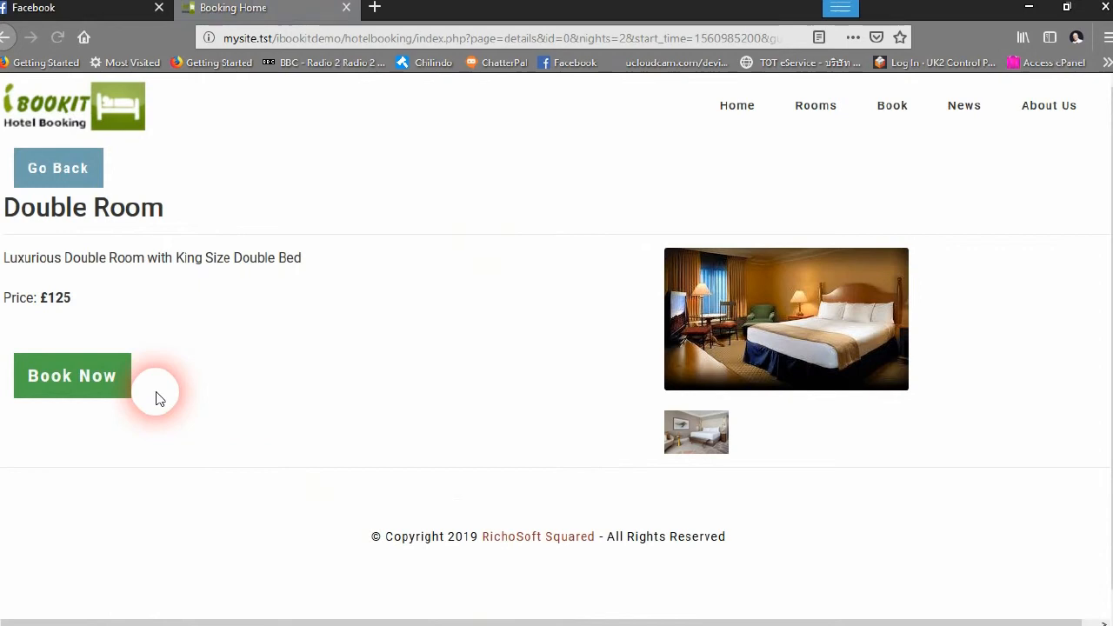
{"action": "left_click", "coordinate": [698, 438]}
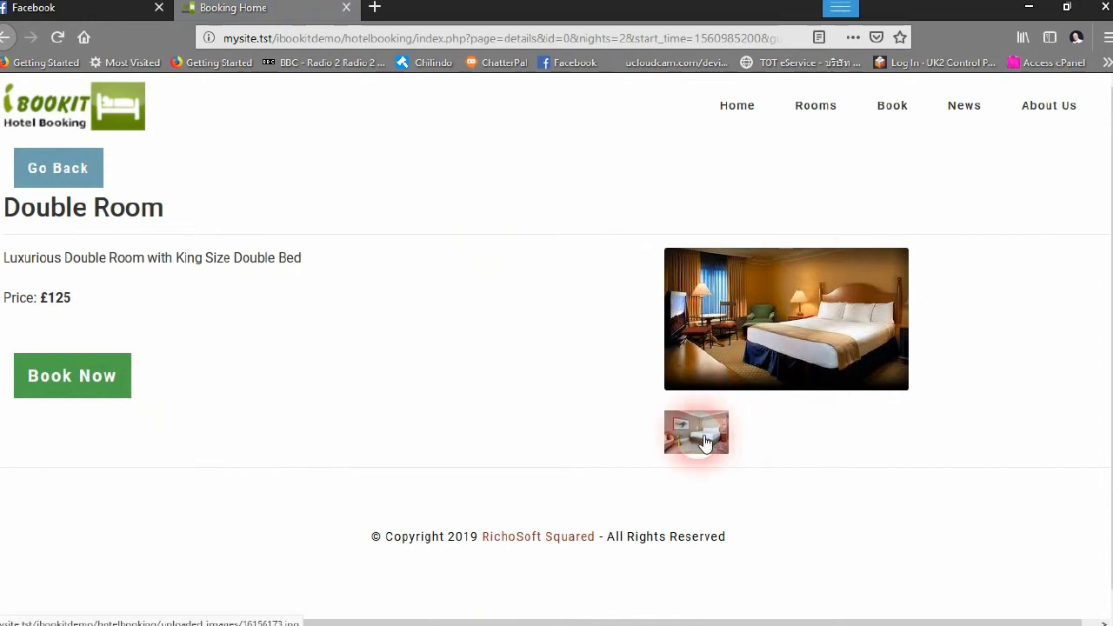
{"action": "left_click", "coordinate": [489, 445]}
{"action": "left_click", "coordinate": [657, 429]}
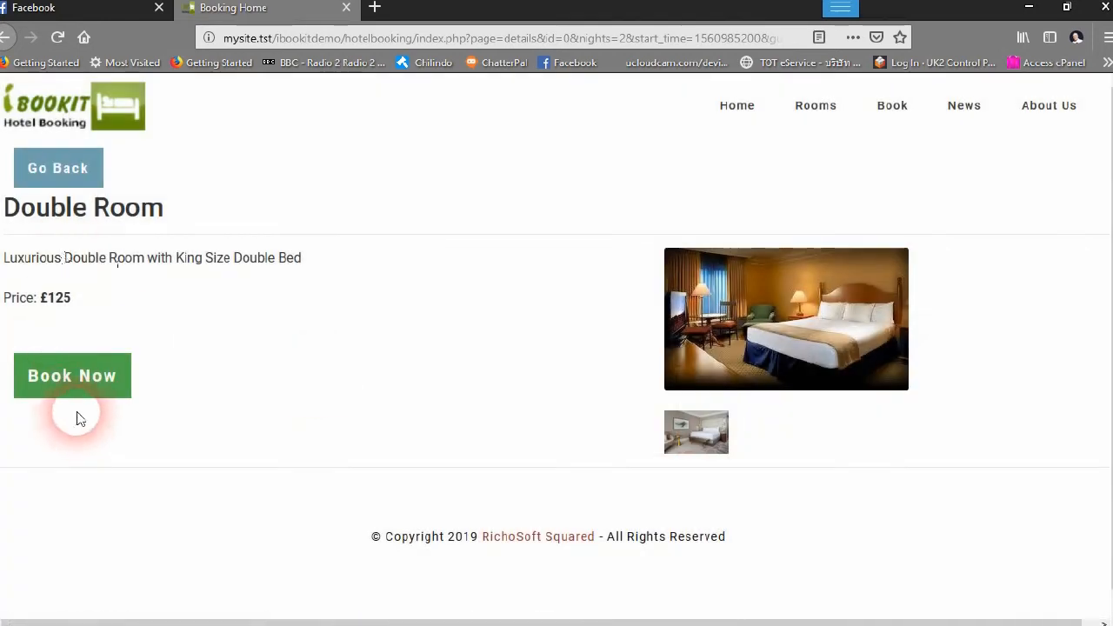
{"action": "left_click", "coordinate": [62, 171]}
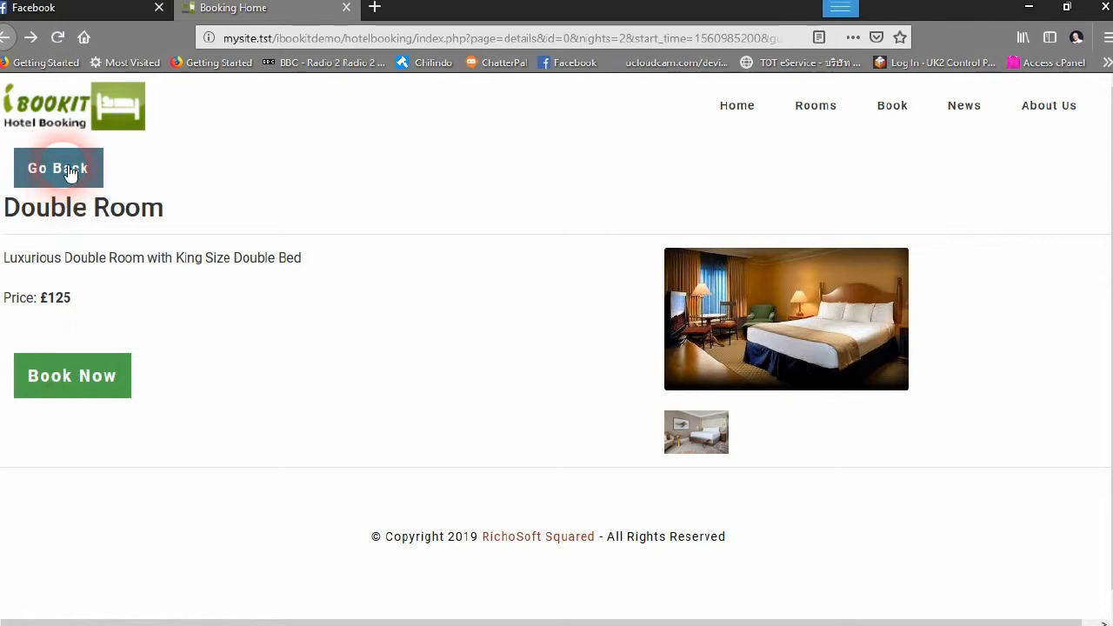
{"action": "left_click", "coordinate": [4, 38]}
{"action": "scroll", "coordinate": [701, 421], "scroll_direction": "down", "scroll_amount": 3}
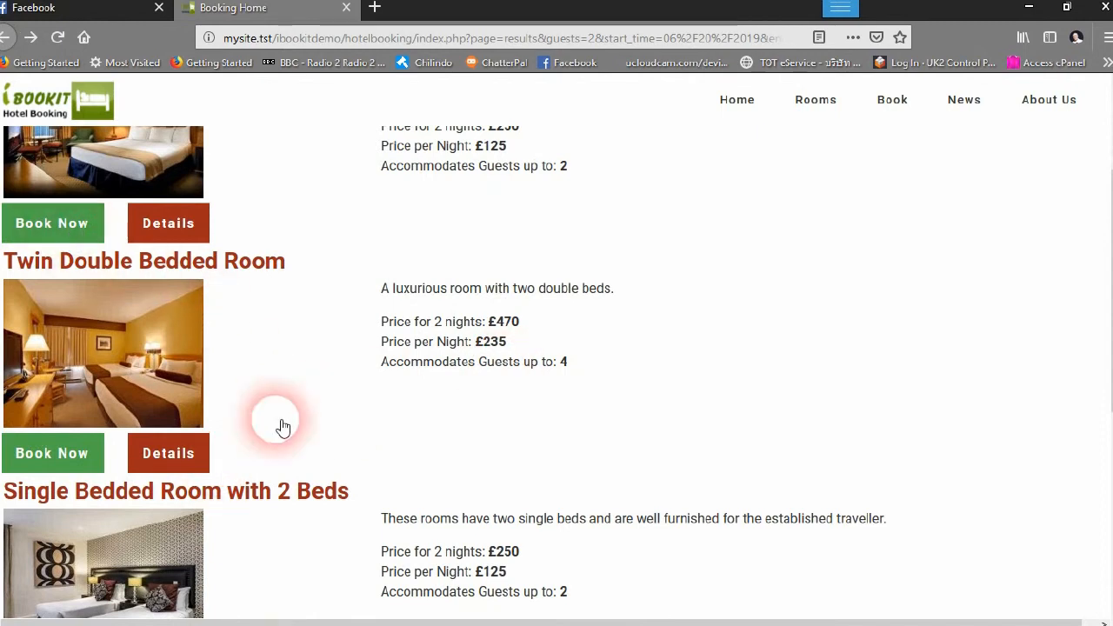
{"action": "scroll", "coordinate": [283, 426], "scroll_direction": "down", "scroll_amount": 5}
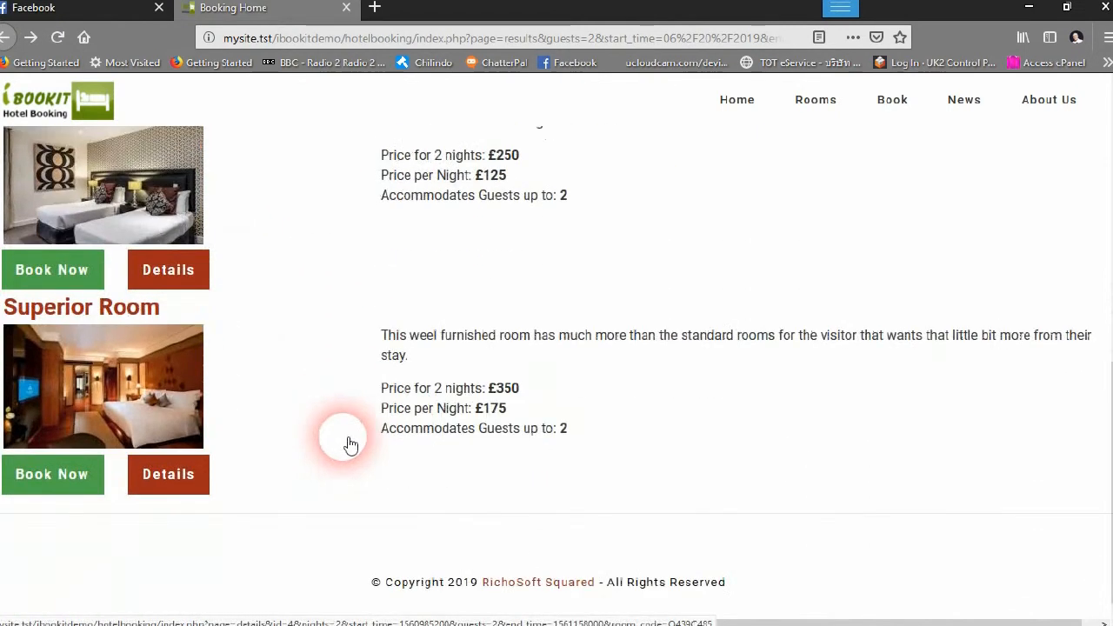
{"action": "scroll", "coordinate": [554, 473], "scroll_direction": "up", "scroll_amount": 5}
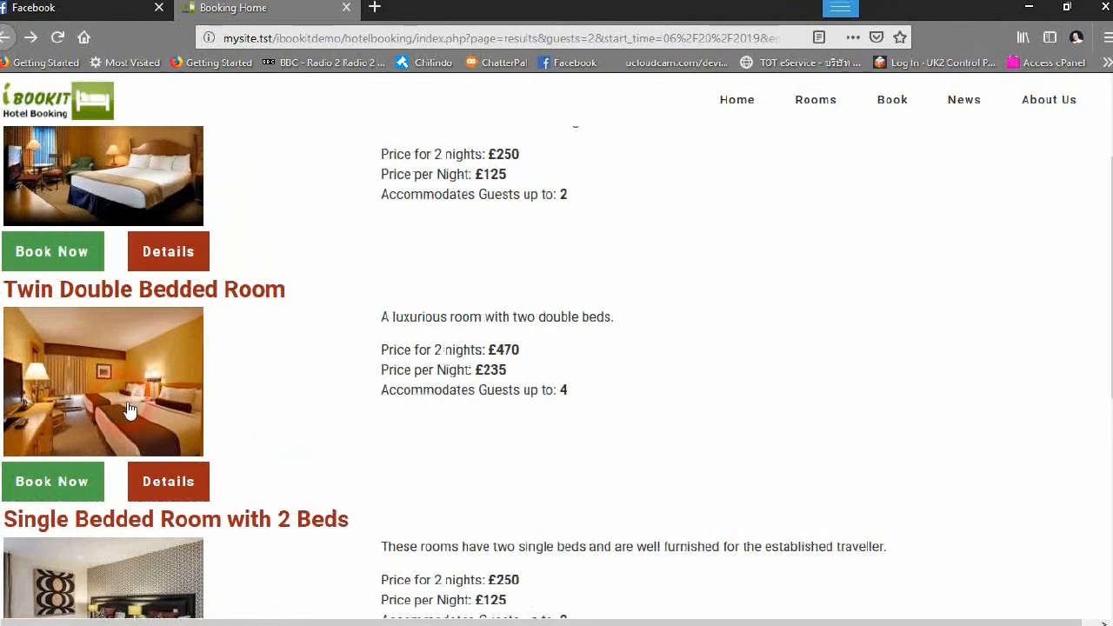
Start a booking for the Twin Double Bedded Room and fill in the guest's name
{"action": "left_click", "coordinate": [82, 476]}
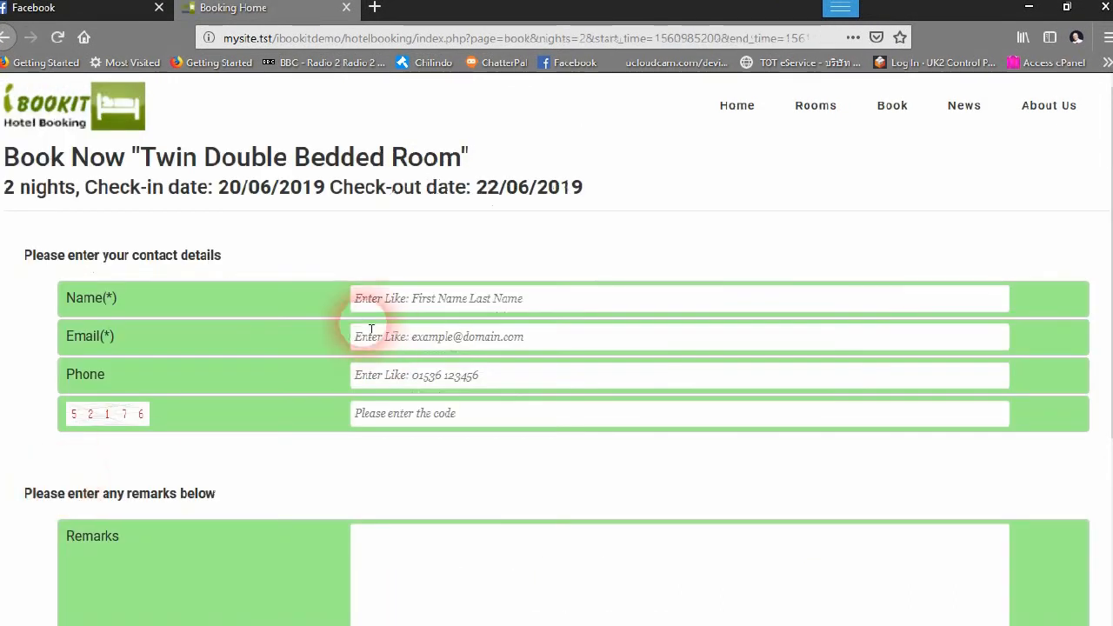
{"action": "left_click", "coordinate": [509, 306]}
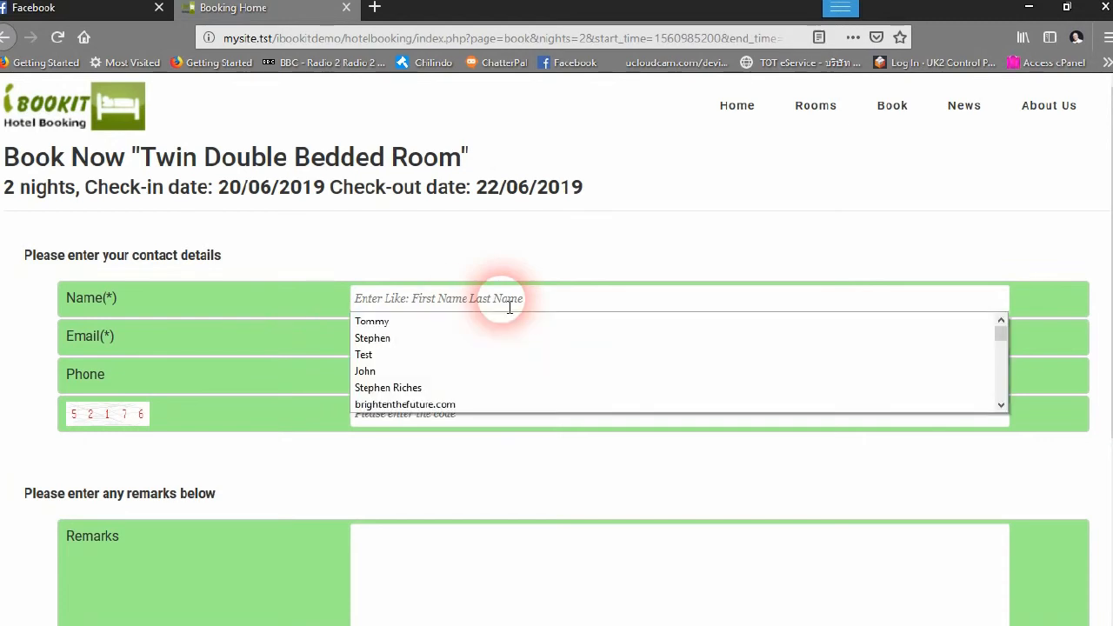
{"action": "left_click", "coordinate": [360, 319]}
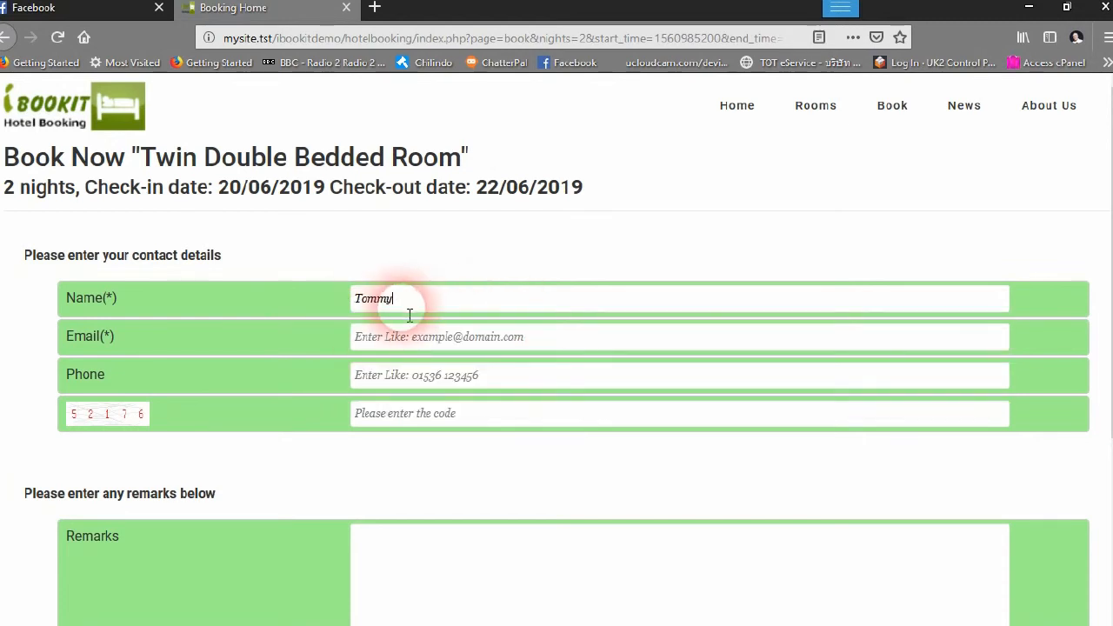
{"action": "type", "text": "Cooper"}
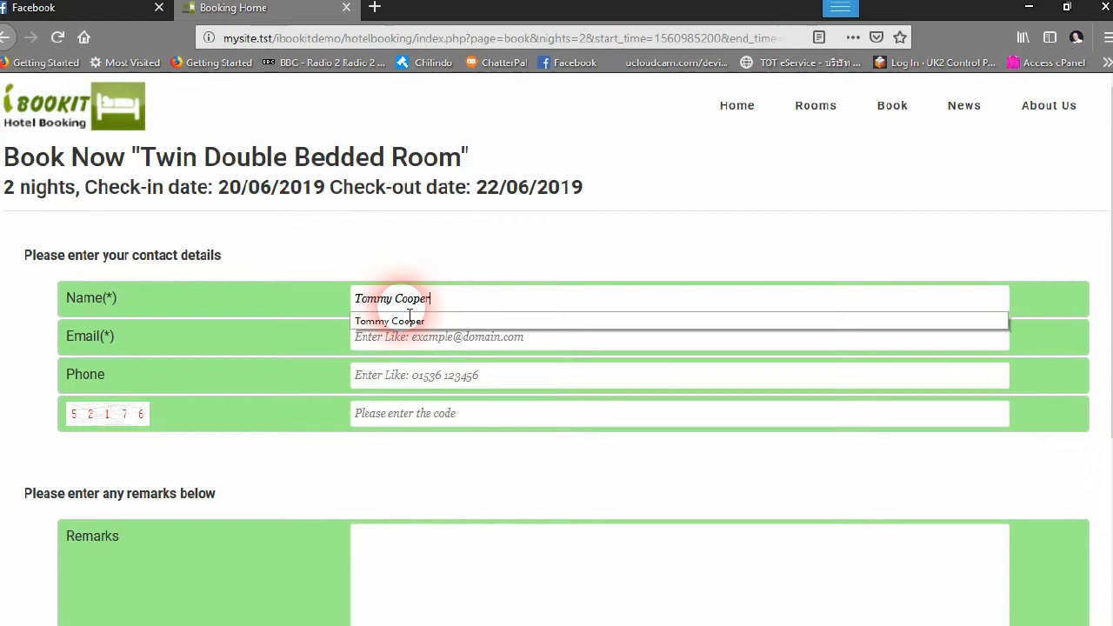
Enter the guest's e-mail, phone and verification code, then submit the booking
{"action": "left_click", "coordinate": [417, 344]}
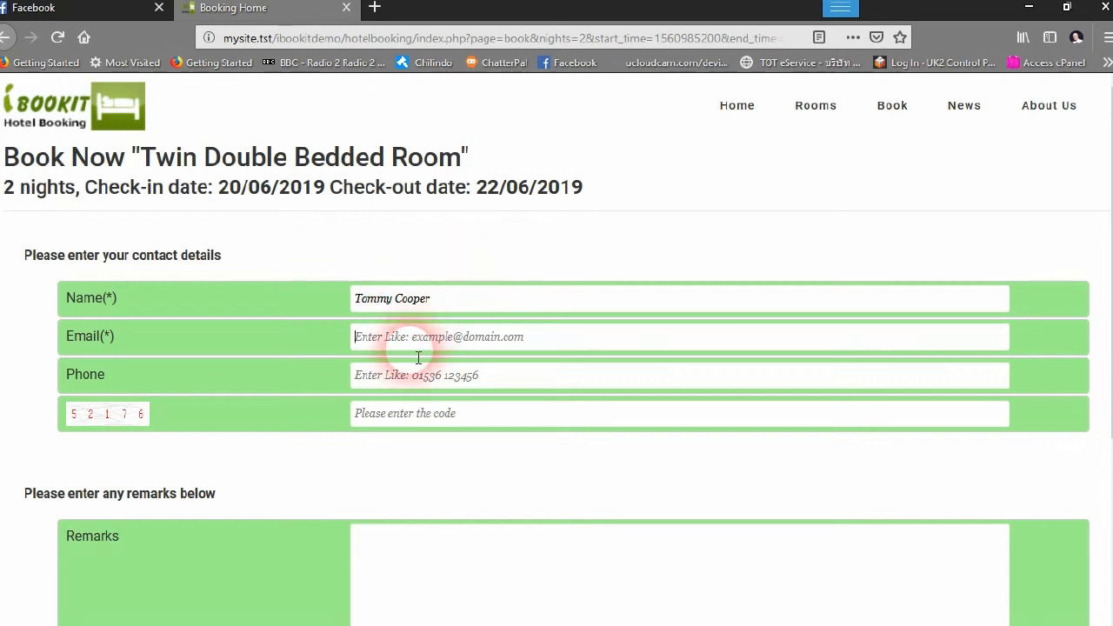
{"action": "left_click", "coordinate": [412, 360]}
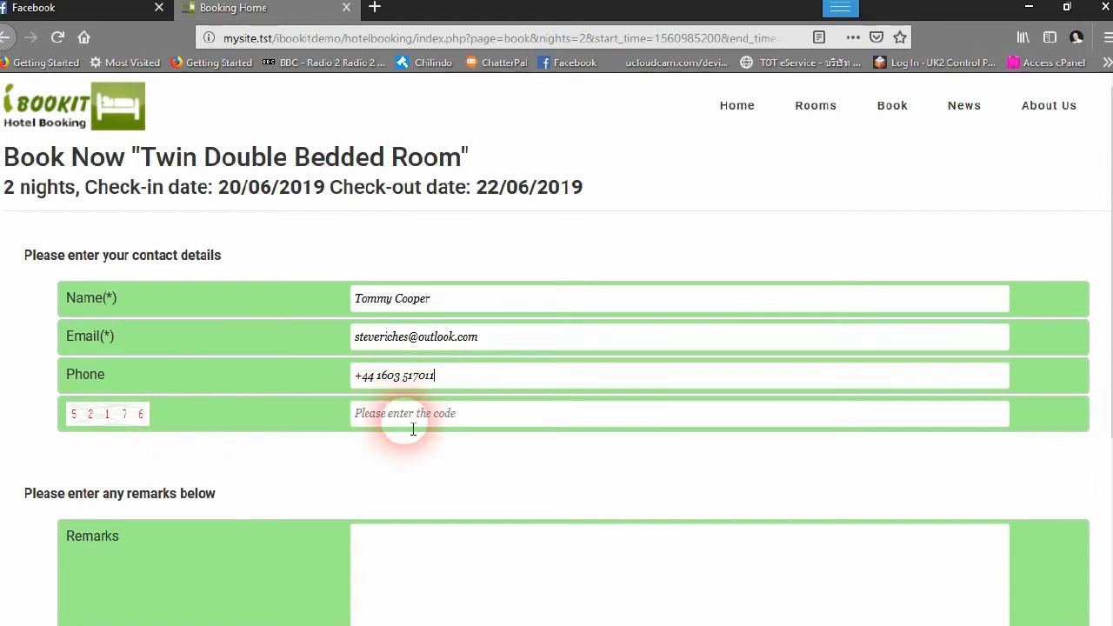
{"action": "type", "text": "52176"}
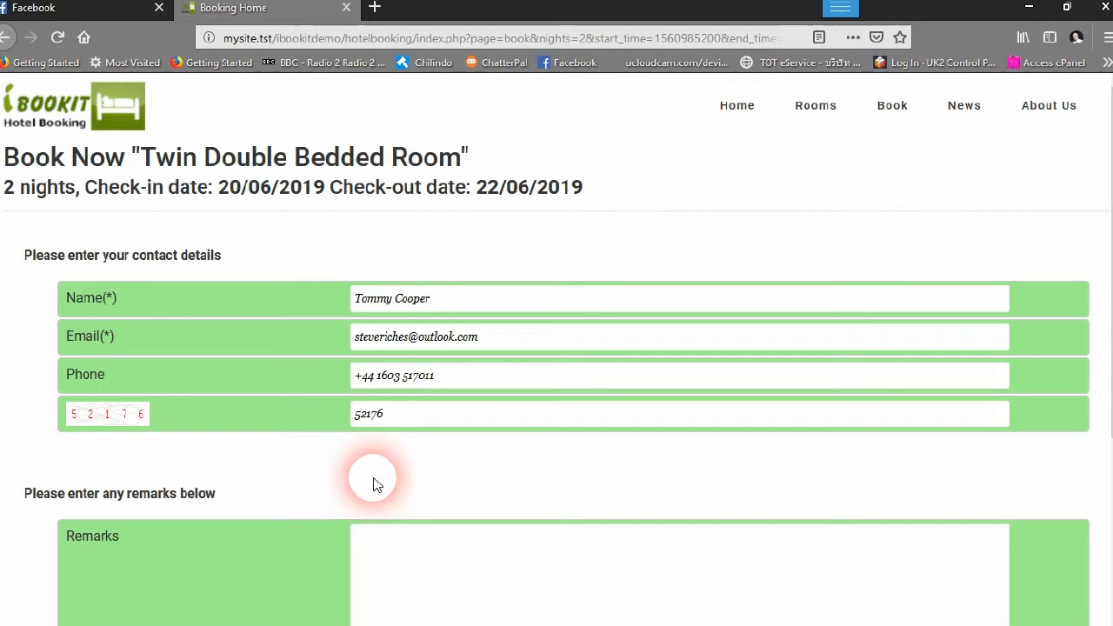
{"action": "scroll", "coordinate": [442, 415], "scroll_direction": "down", "scroll_amount": 3}
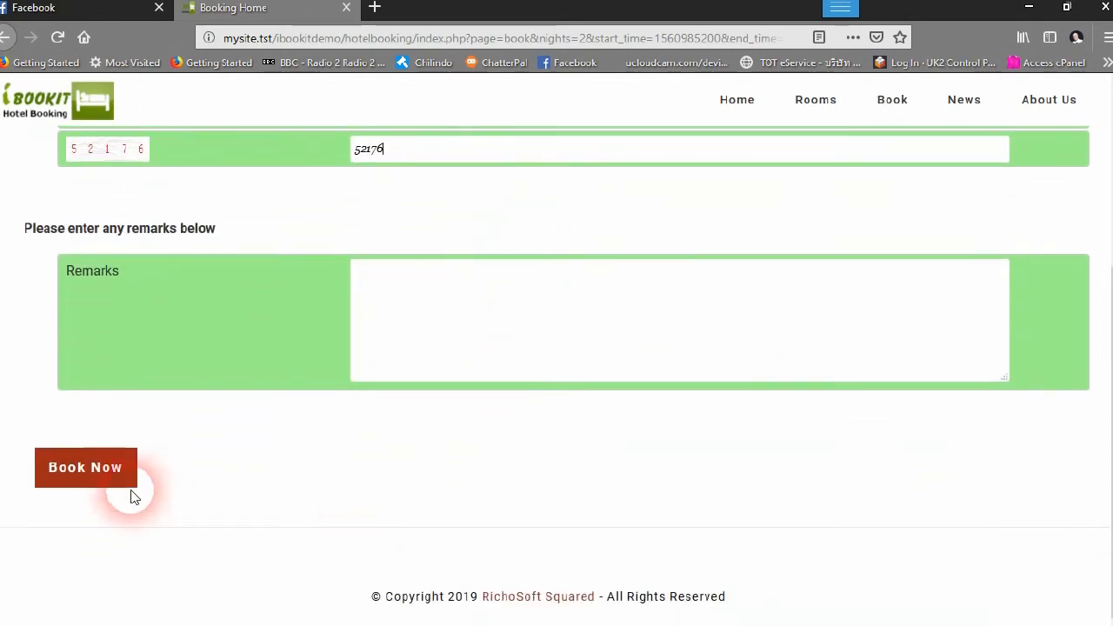
{"action": "left_click", "coordinate": [97, 472]}
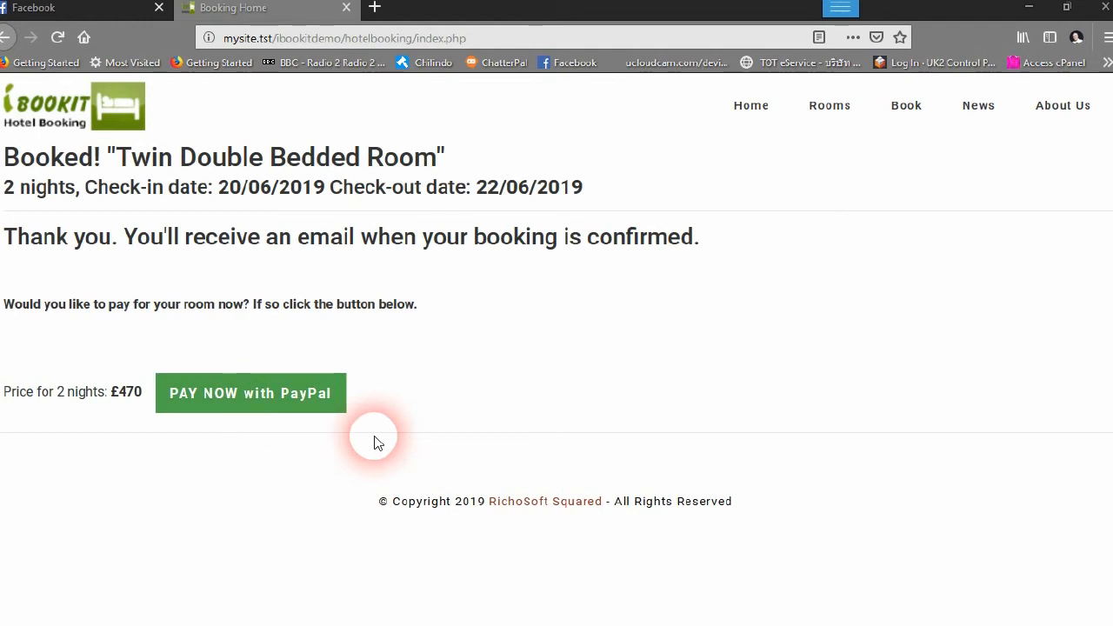
Replace index.php with admin in the address to load the New Bookings page
{"action": "left_click", "coordinate": [482, 39]}
{"action": "left_click", "coordinate": [432, 39]}
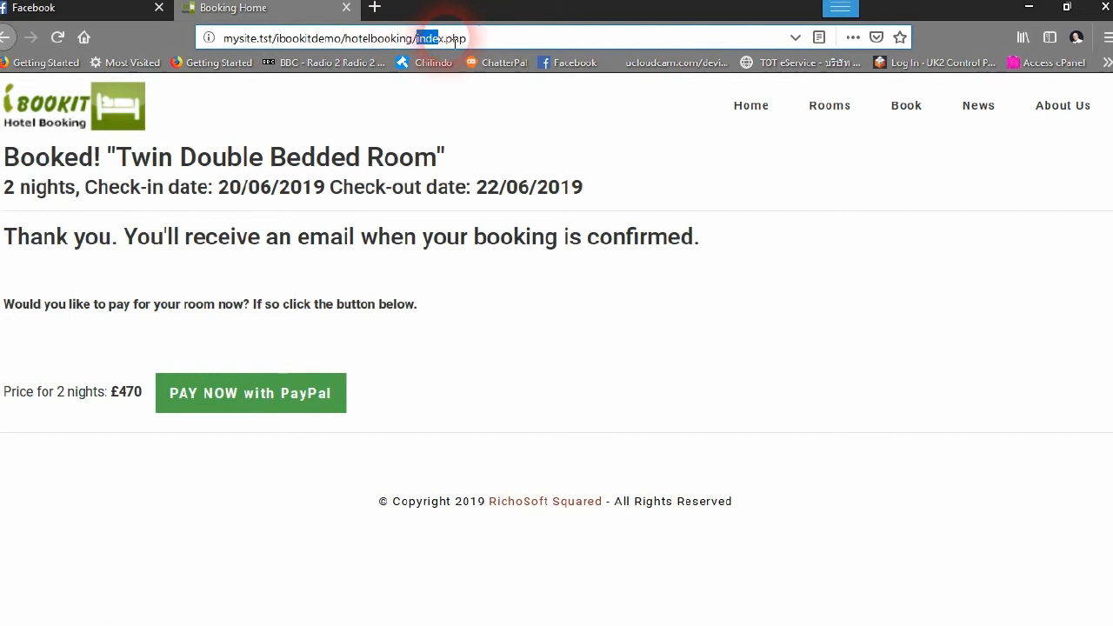
{"action": "type", "text": "adm"}
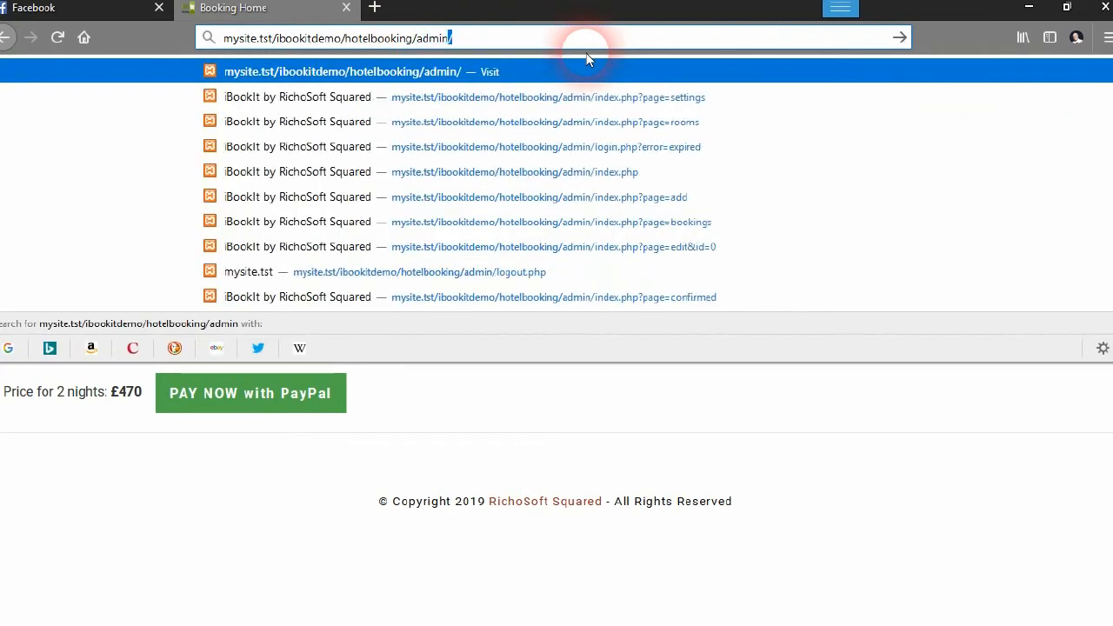
{"action": "type", "text": "in"}
{"action": "key", "text": "Return"}
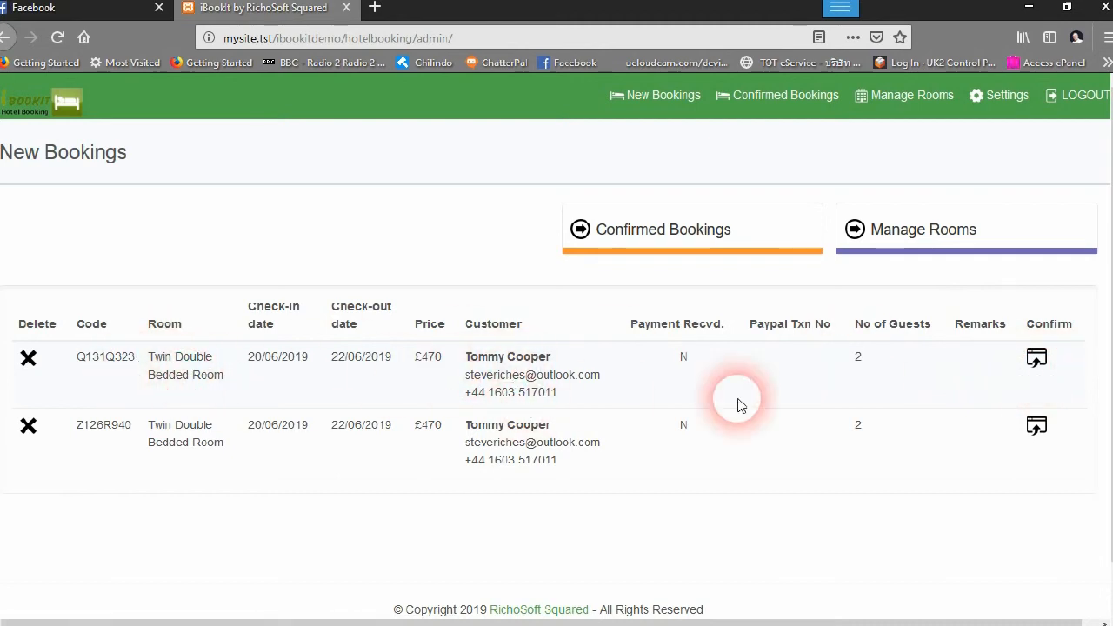
Confirm booking Q131Q323 and send its confirmation message
{"action": "left_click", "coordinate": [1037, 360]}
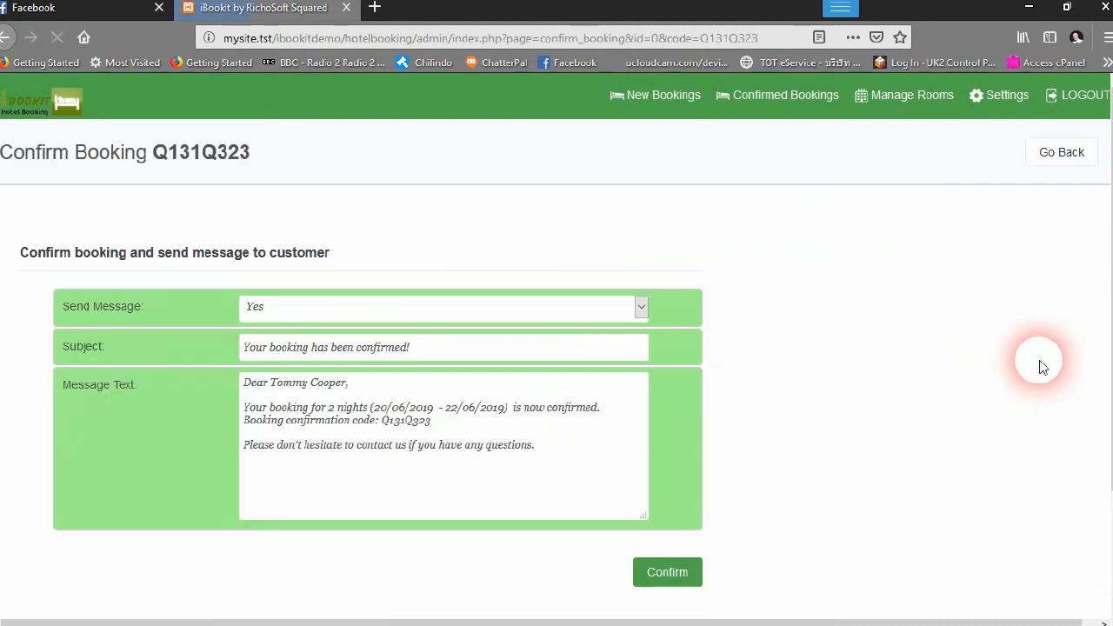
{"action": "scroll", "coordinate": [423, 403], "scroll_direction": "down", "scroll_amount": 3}
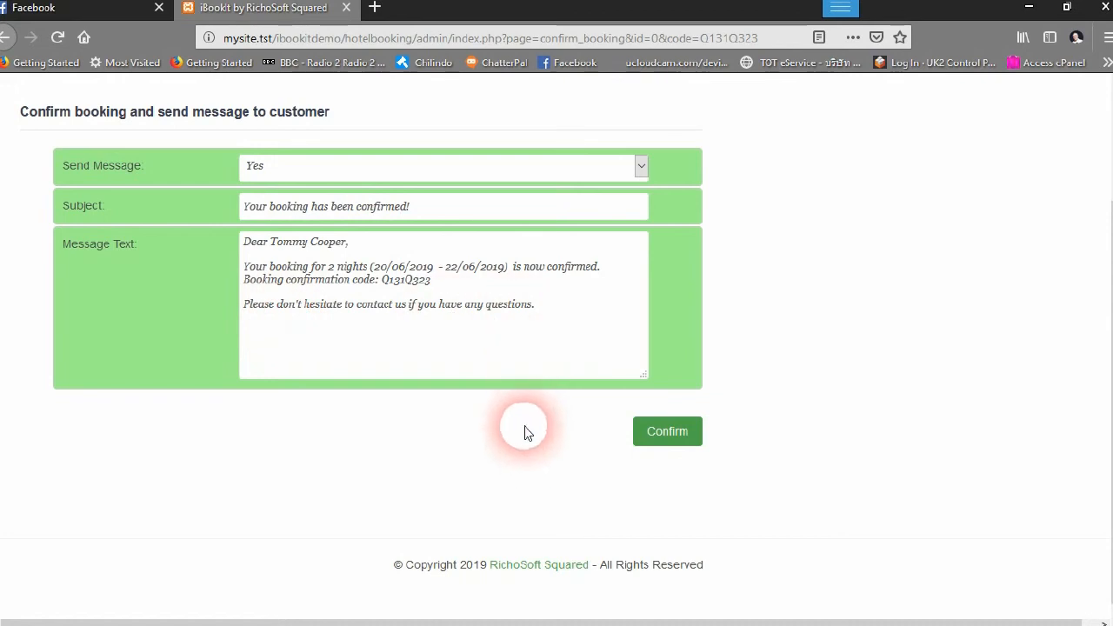
{"action": "left_click", "coordinate": [483, 336]}
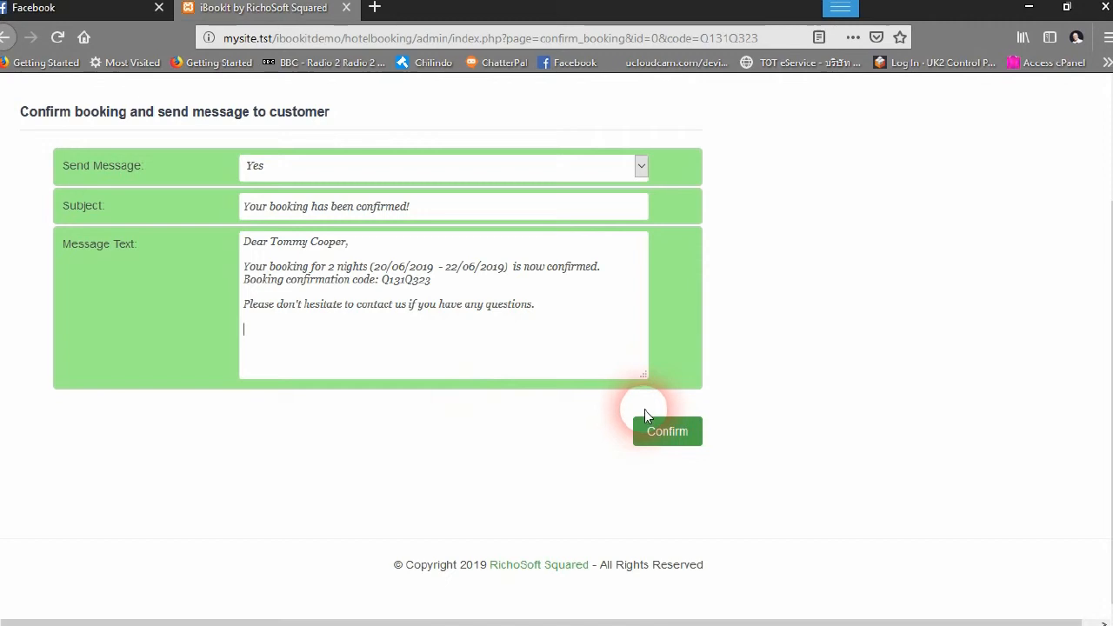
{"action": "left_click", "coordinate": [661, 439]}
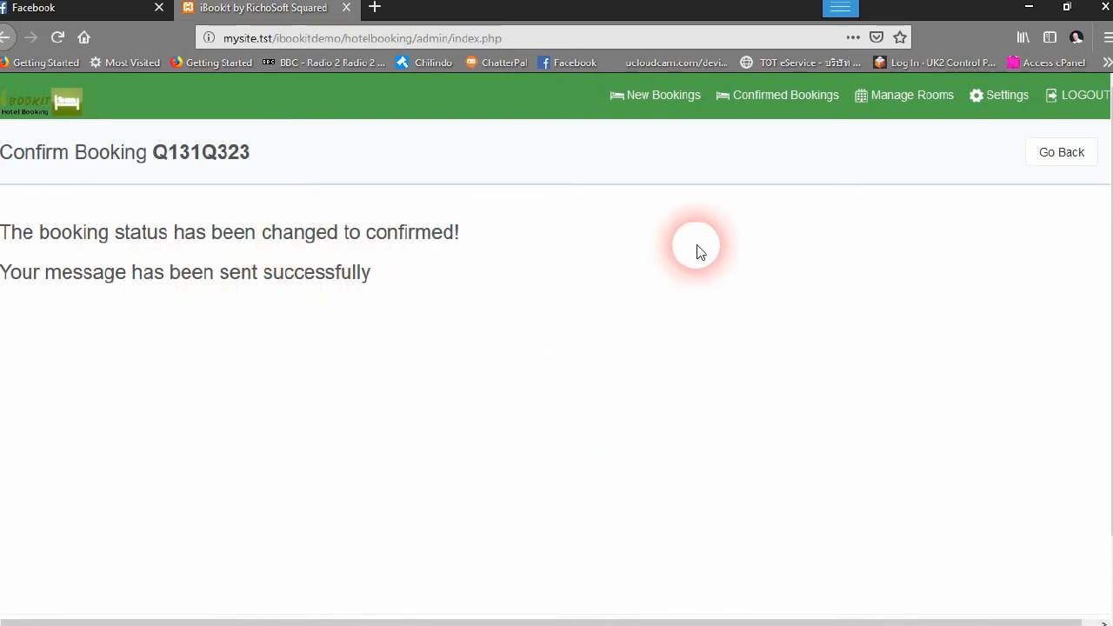
Check the Confirmed Bookings list, then return to New Bookings showing Z126R940
{"action": "left_click", "coordinate": [799, 99]}
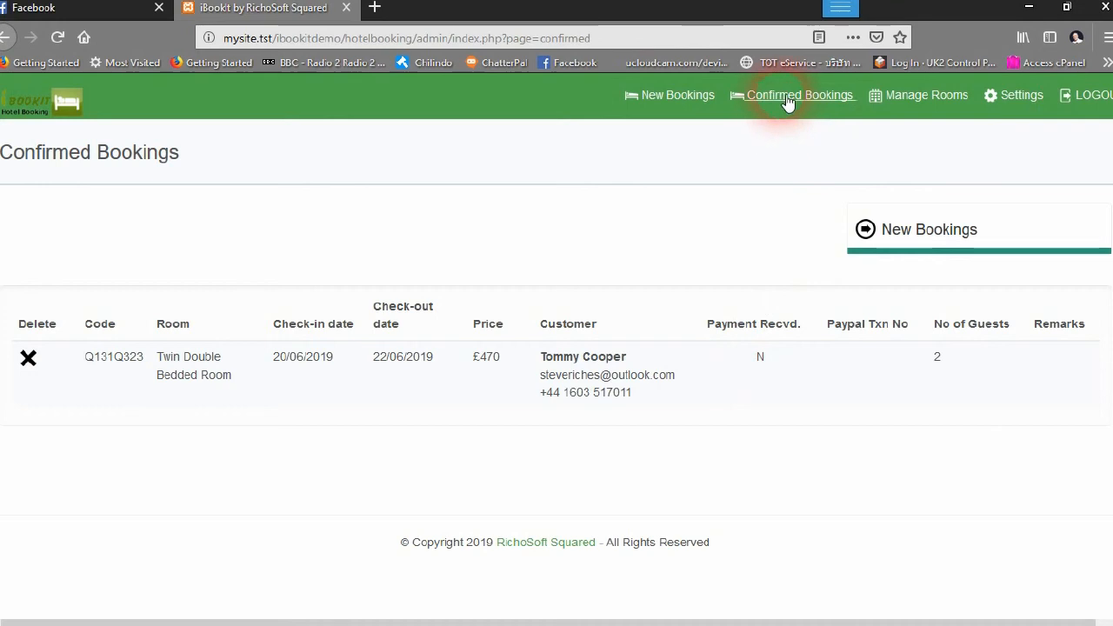
{"action": "left_click", "coordinate": [654, 95]}
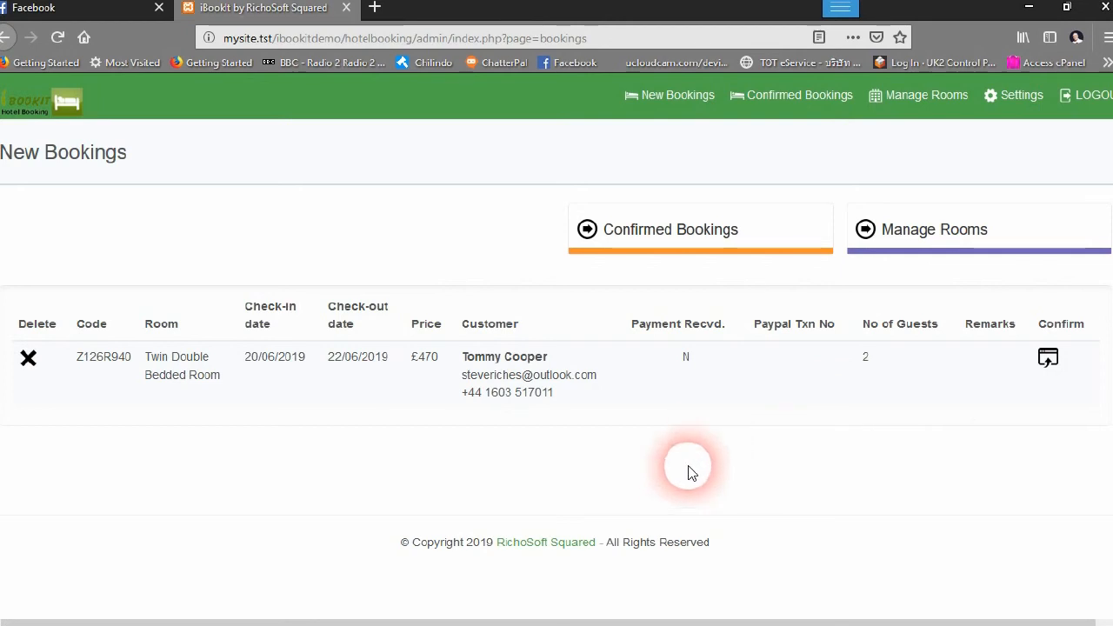
{"action": "mouse_move", "coordinate": [576, 623]}
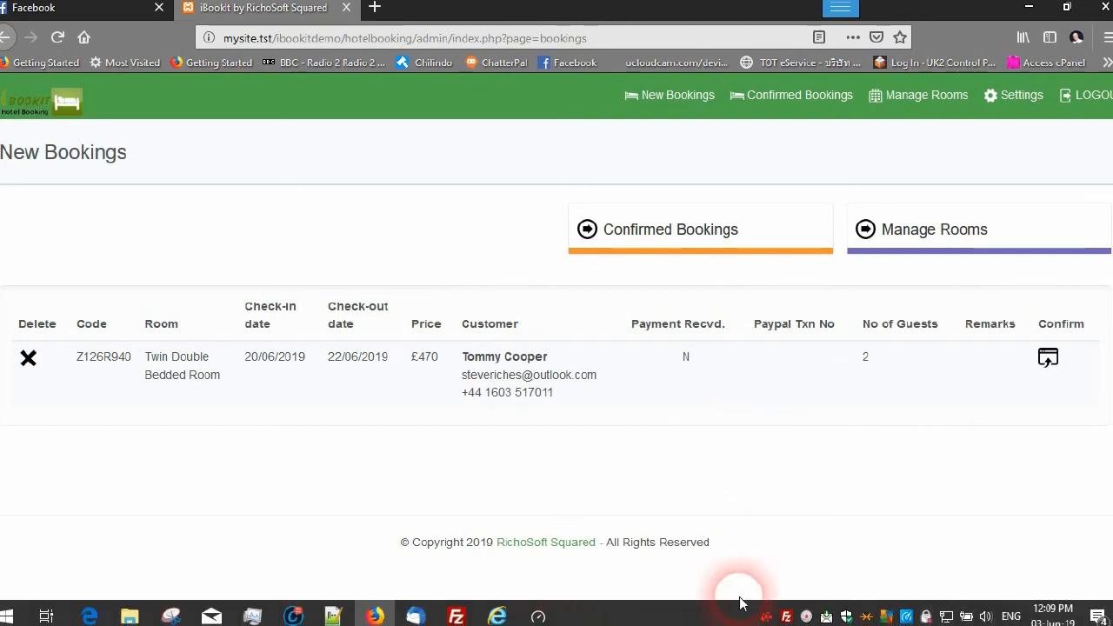
Open Mail and read the 'Your booking has been confirmed!' email
{"action": "left_click", "coordinate": [211, 617]}
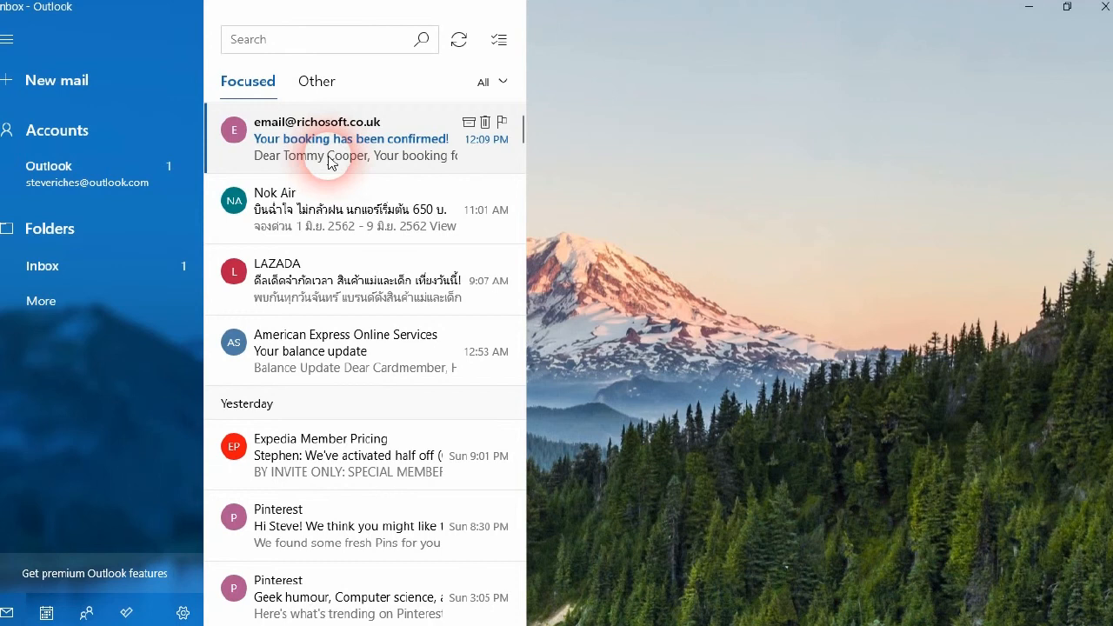
{"action": "left_click", "coordinate": [329, 162]}
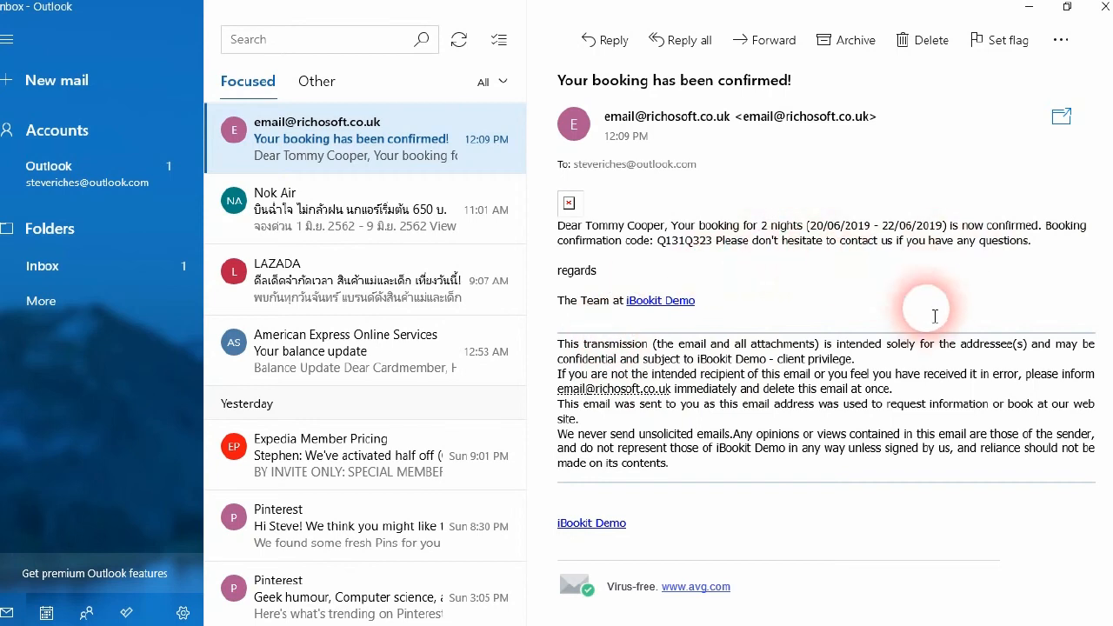
{"action": "scroll", "coordinate": [666, 355], "scroll_direction": "down", "scroll_amount": 1}
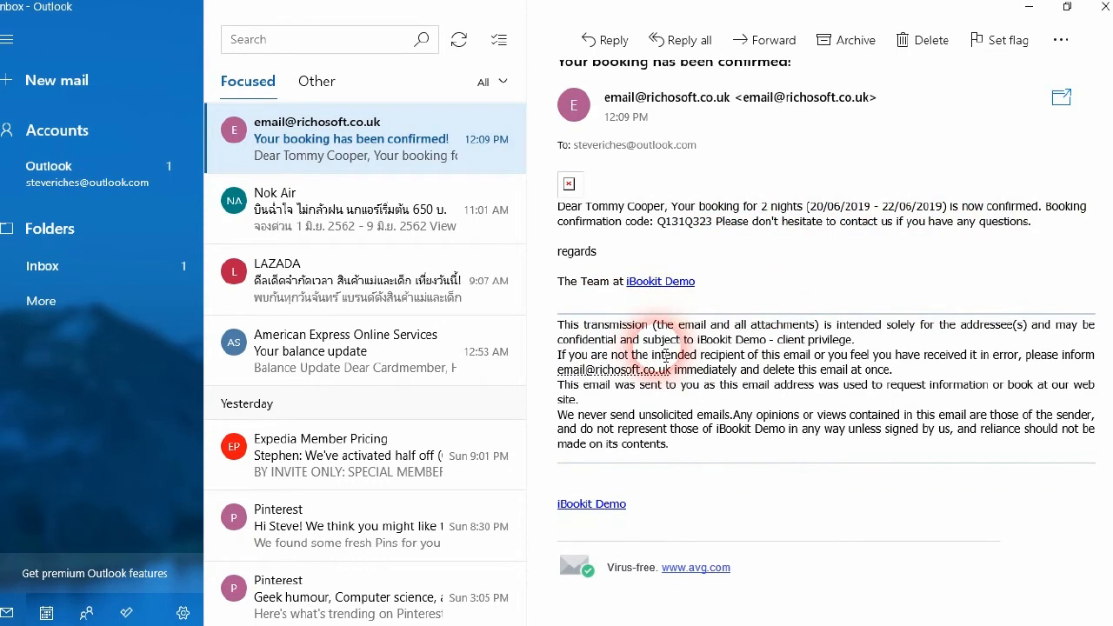
{"action": "scroll", "coordinate": [708, 273], "scroll_direction": "up", "scroll_amount": 1}
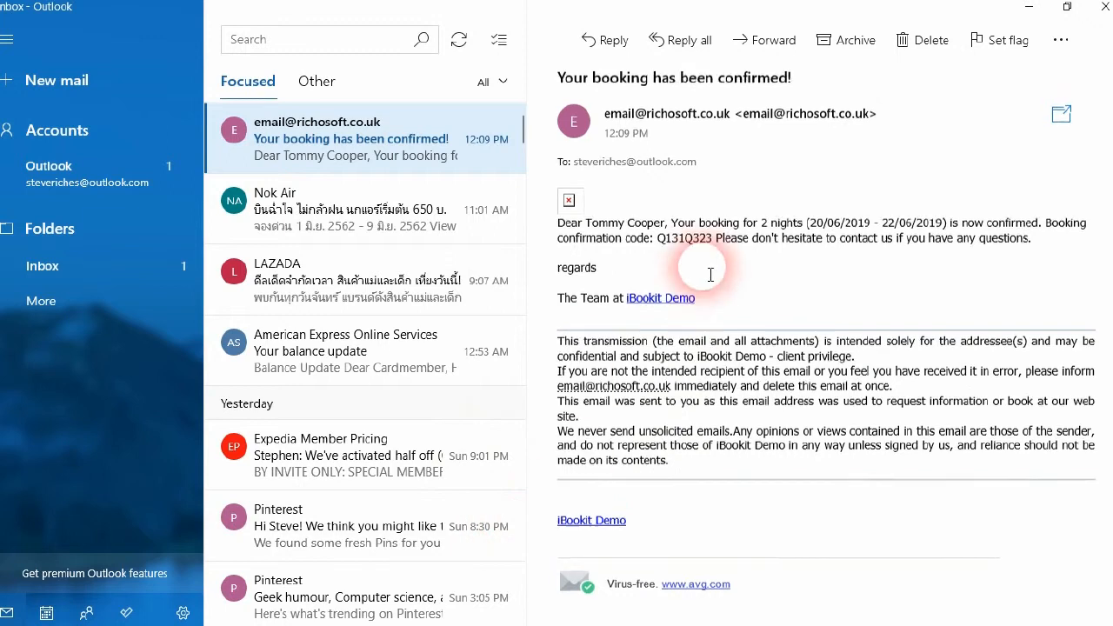
Look in the Junk folder, then close the mail app
{"action": "left_click", "coordinate": [48, 298]}
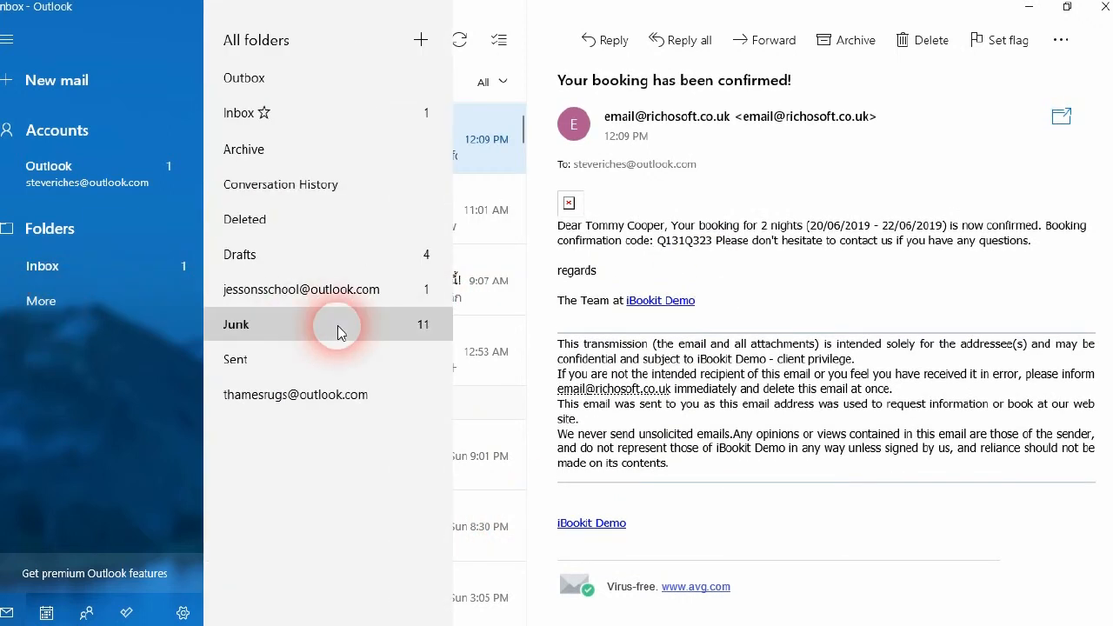
{"action": "left_click", "coordinate": [339, 333]}
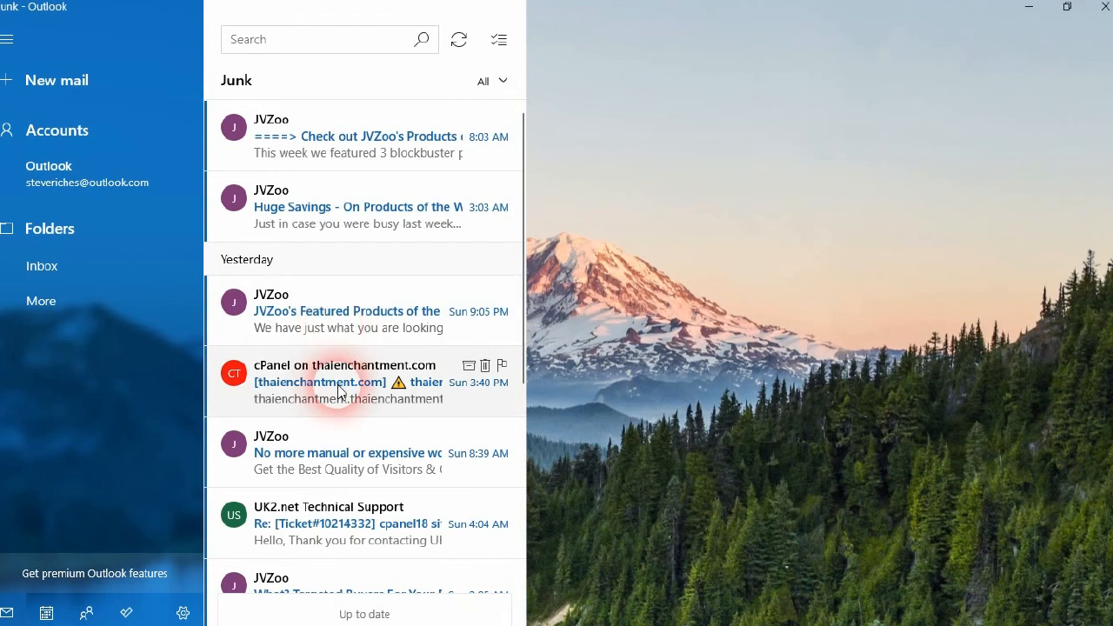
{"action": "left_click", "coordinate": [1105, 7]}
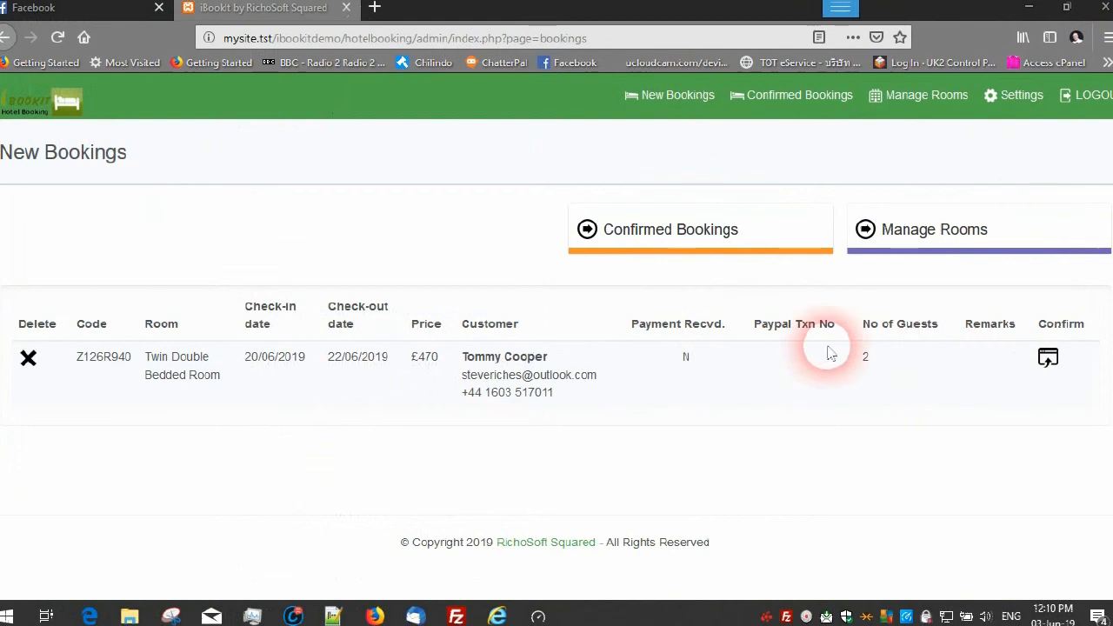
Review Modify PayPal Settings in Configuration Options, leaving PayPal Status on Sandbox
{"action": "left_click", "coordinate": [900, 241]}
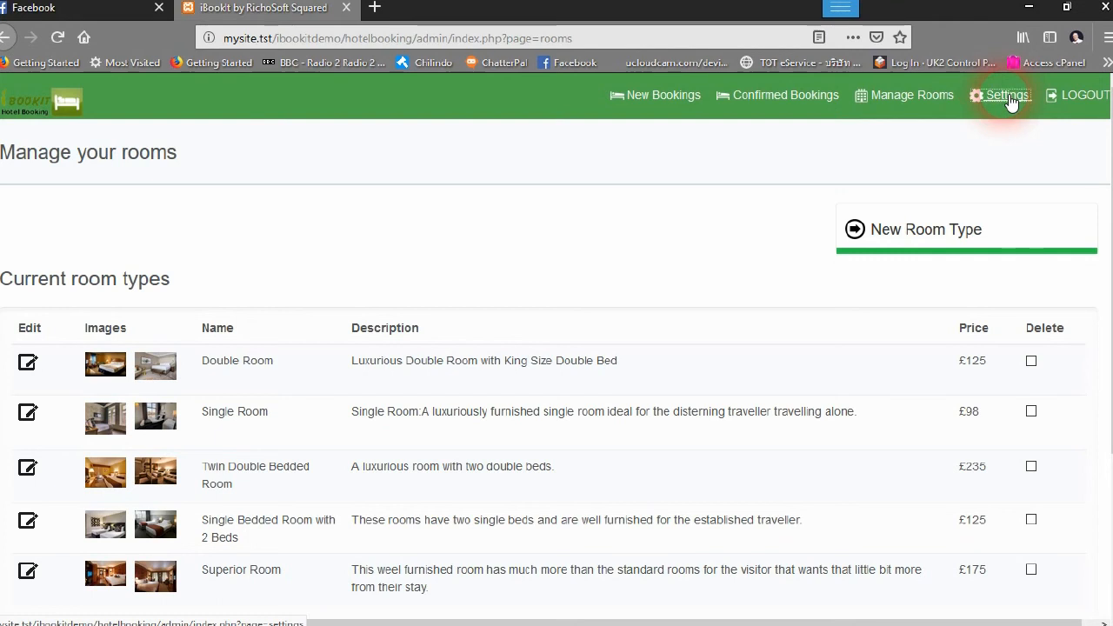
{"action": "scroll", "coordinate": [318, 293], "scroll_direction": "down", "scroll_amount": 5}
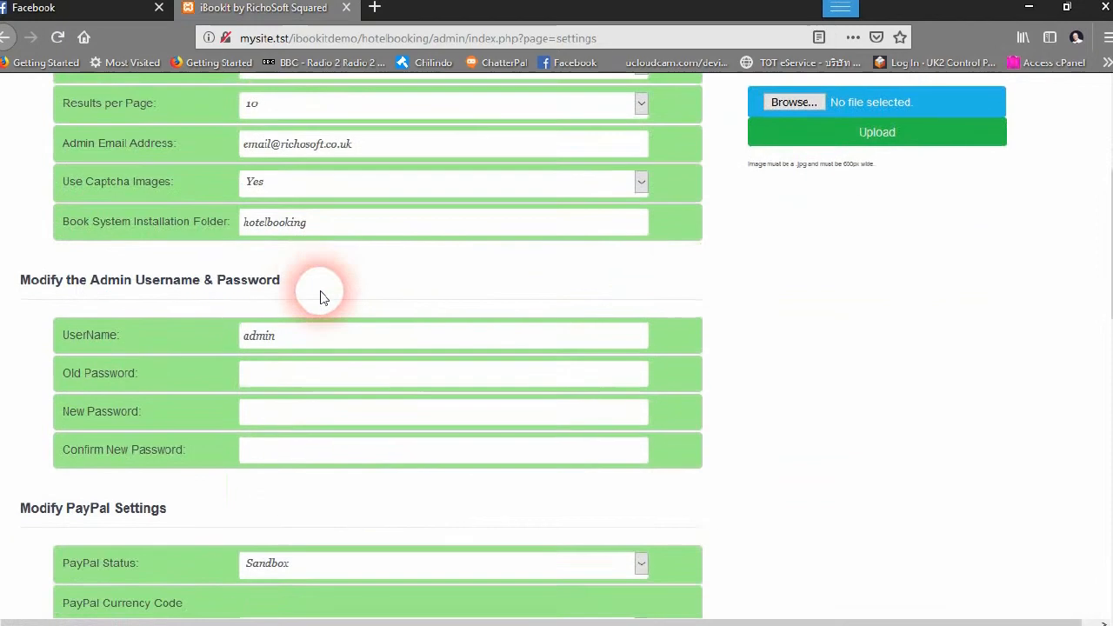
{"action": "scroll", "coordinate": [309, 302], "scroll_direction": "down", "scroll_amount": 3}
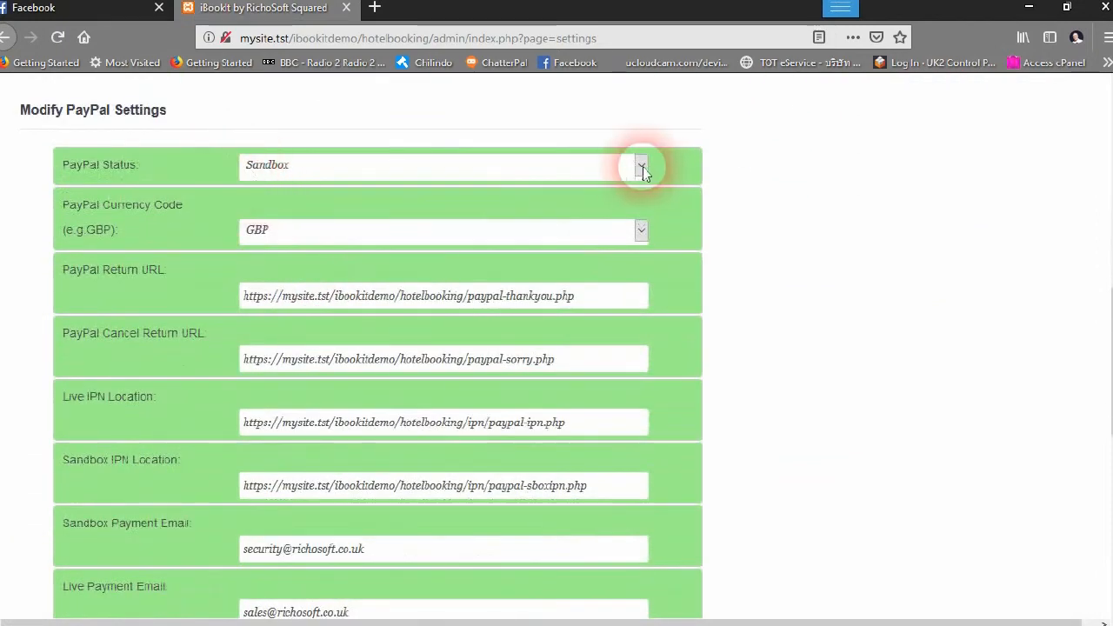
{"action": "left_click", "coordinate": [532, 166]}
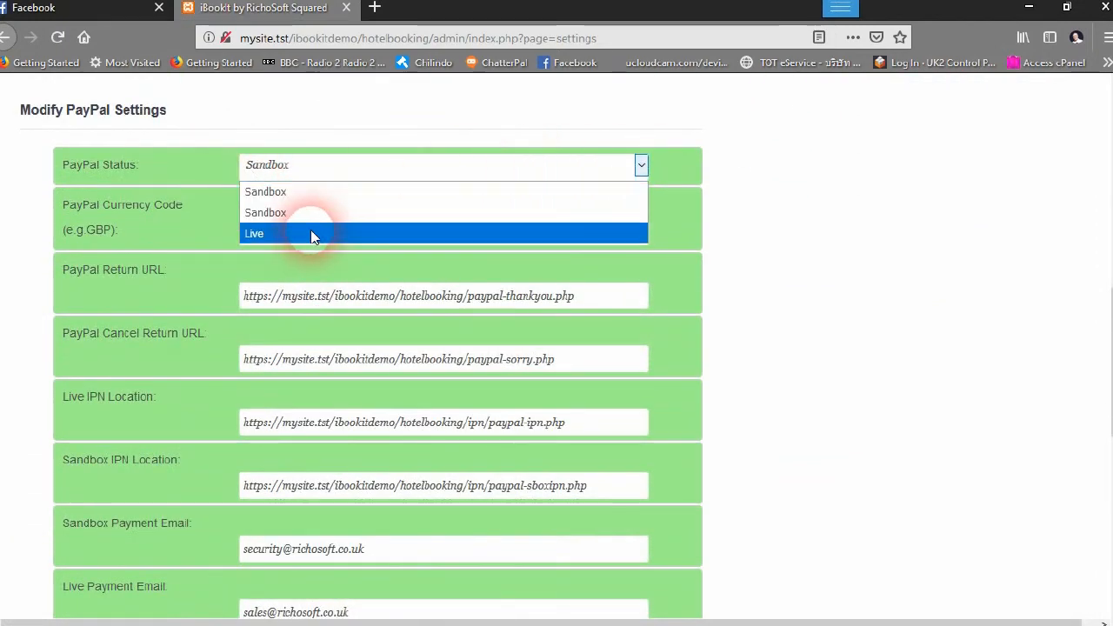
{"action": "left_click", "coordinate": [848, 200]}
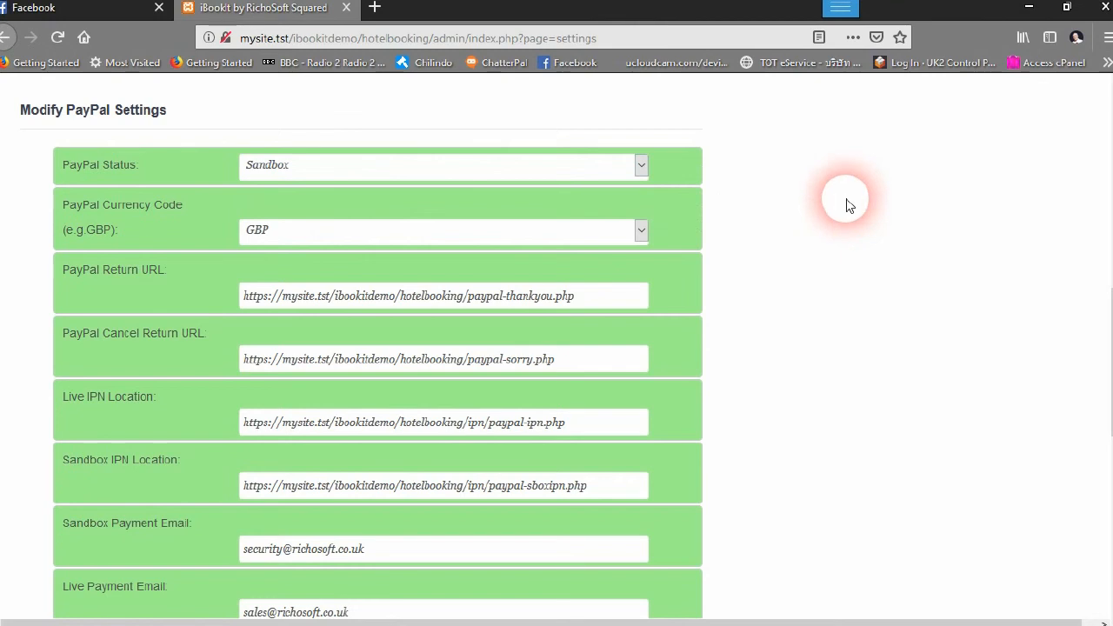
{"action": "scroll", "coordinate": [835, 213], "scroll_direction": "up", "scroll_amount": 5}
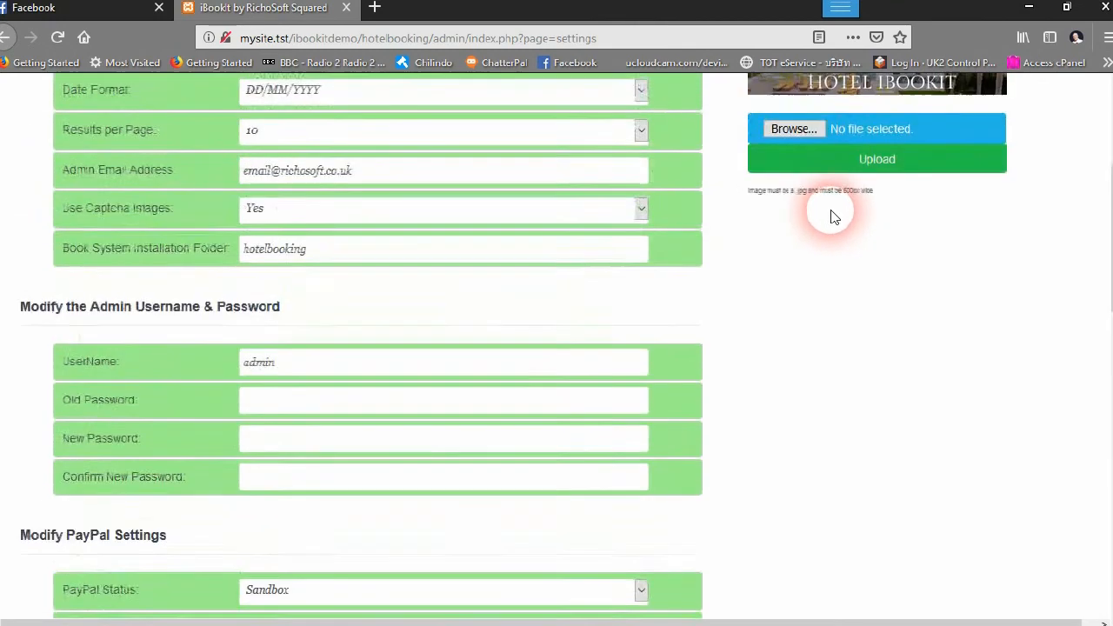
{"action": "scroll", "coordinate": [844, 386], "scroll_direction": "up", "scroll_amount": 2}
{"action": "scroll", "coordinate": [745, 295], "scroll_direction": "up", "scroll_amount": 1}
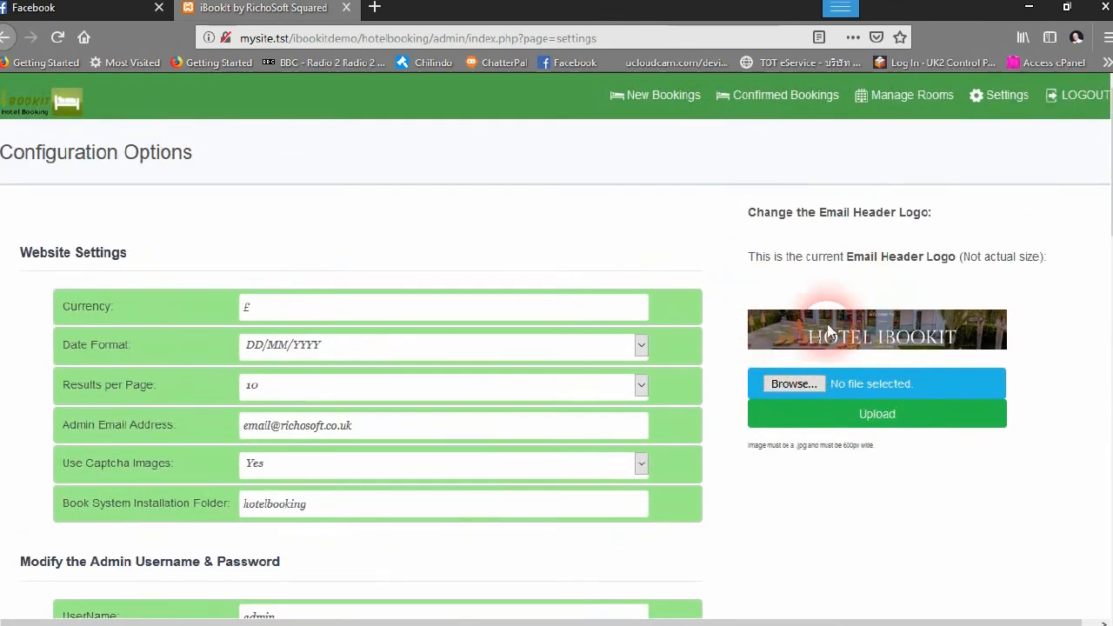